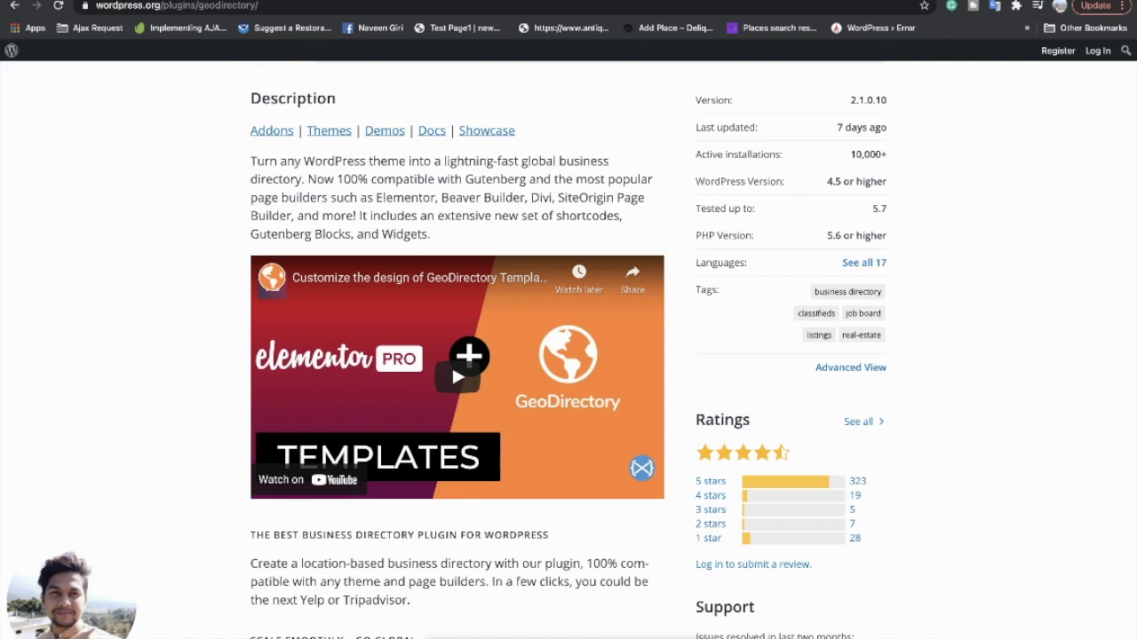
# - Look over the GeoDirectory plugin page, the GeoDirectory theme demos and the Whoop! demo site's home page
pyautogui.scroll(2, 454, 169)
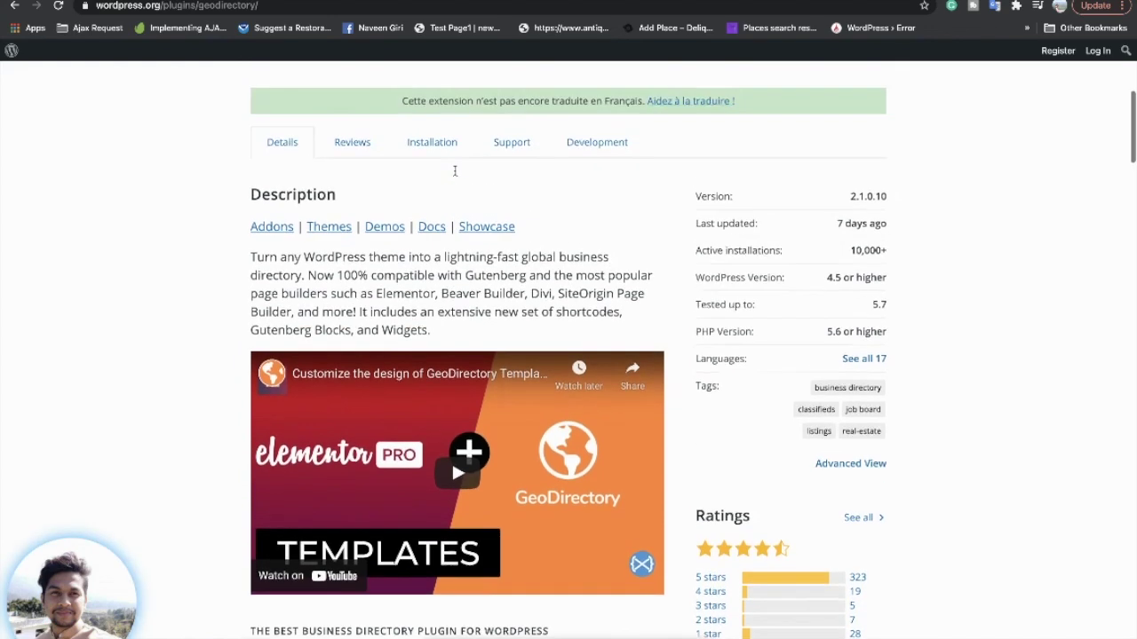
pyautogui.scroll(2, 454, 175)
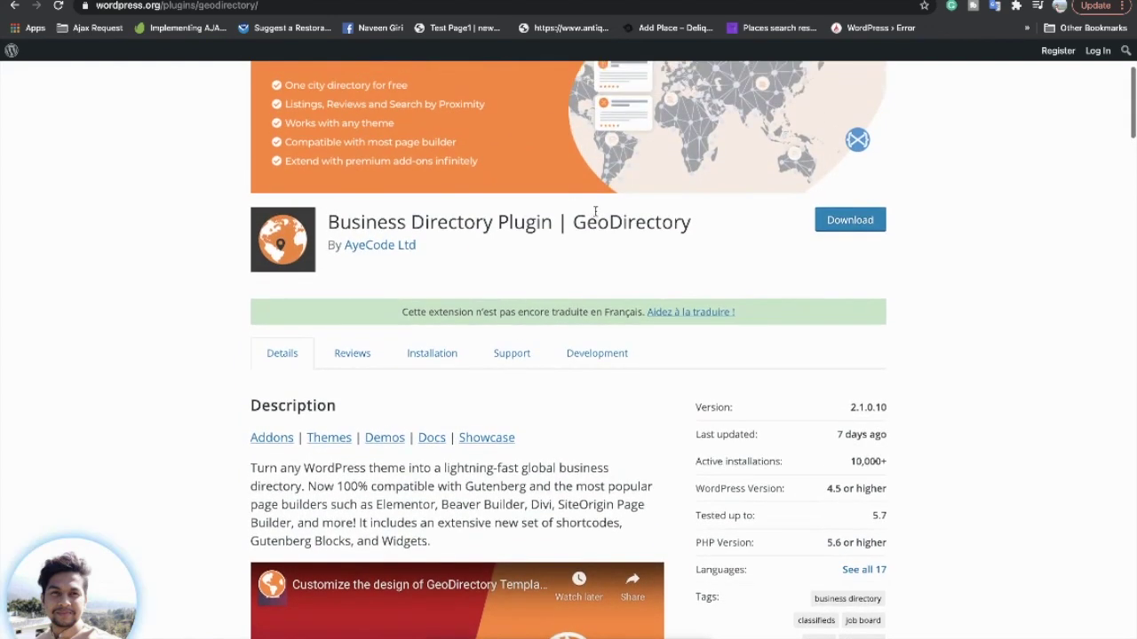
pyautogui.doubleClick(624, 223)
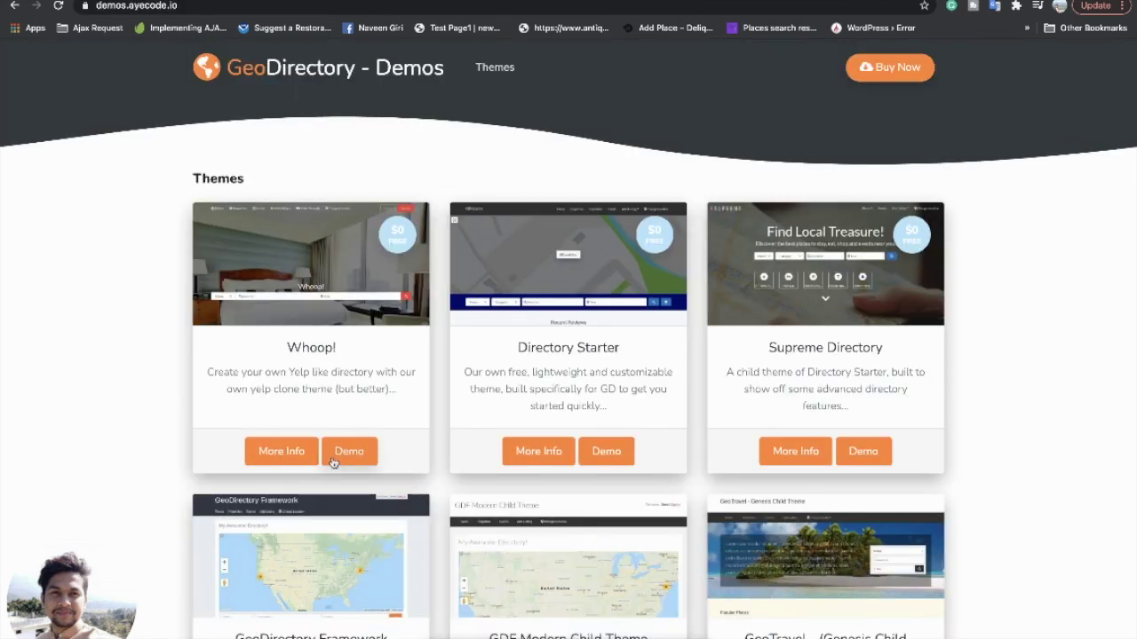
pyautogui.scroll(-2, 333, 465)
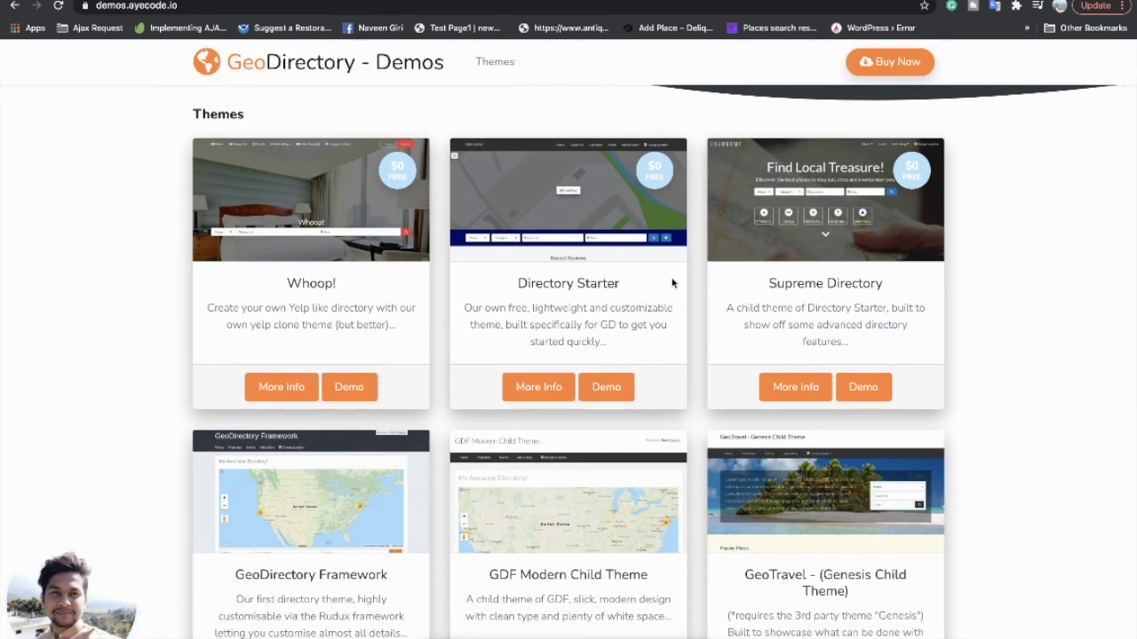
pyautogui.scroll(-3, 770, 294)
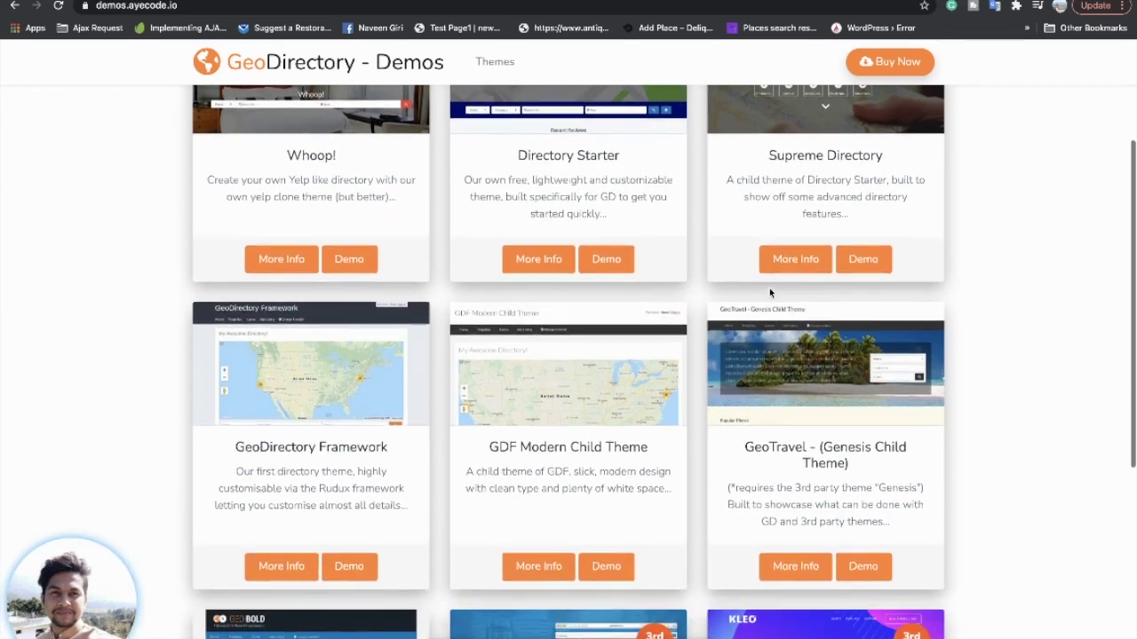
pyautogui.scroll(4, 770, 294)
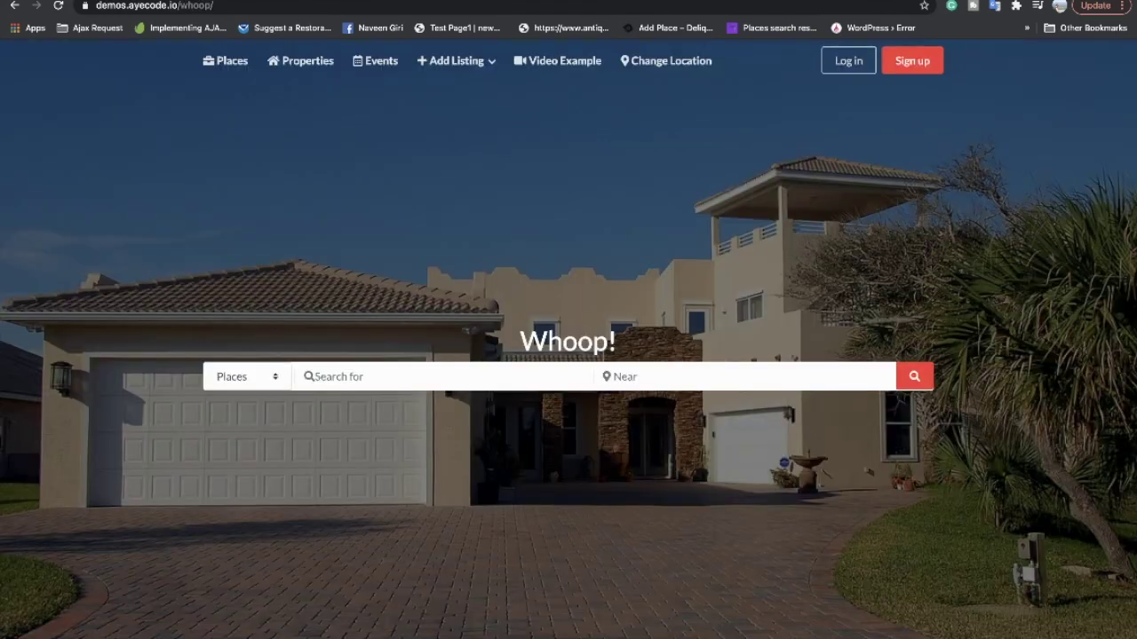
pyautogui.scroll(-2, 670, 135)
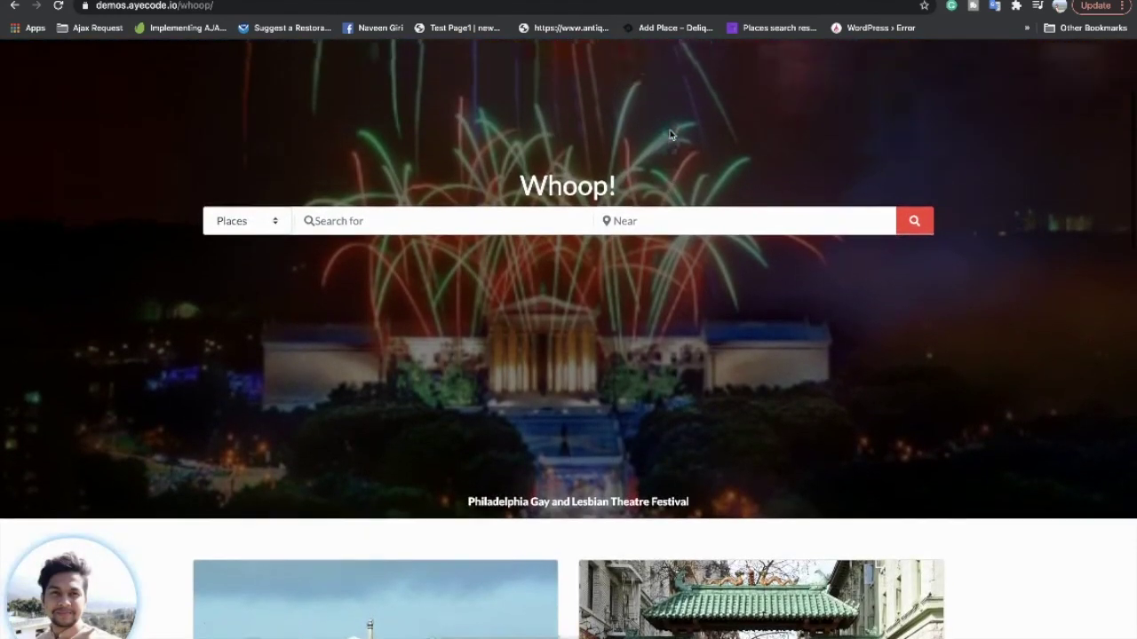
pyautogui.scroll(2, 671, 135)
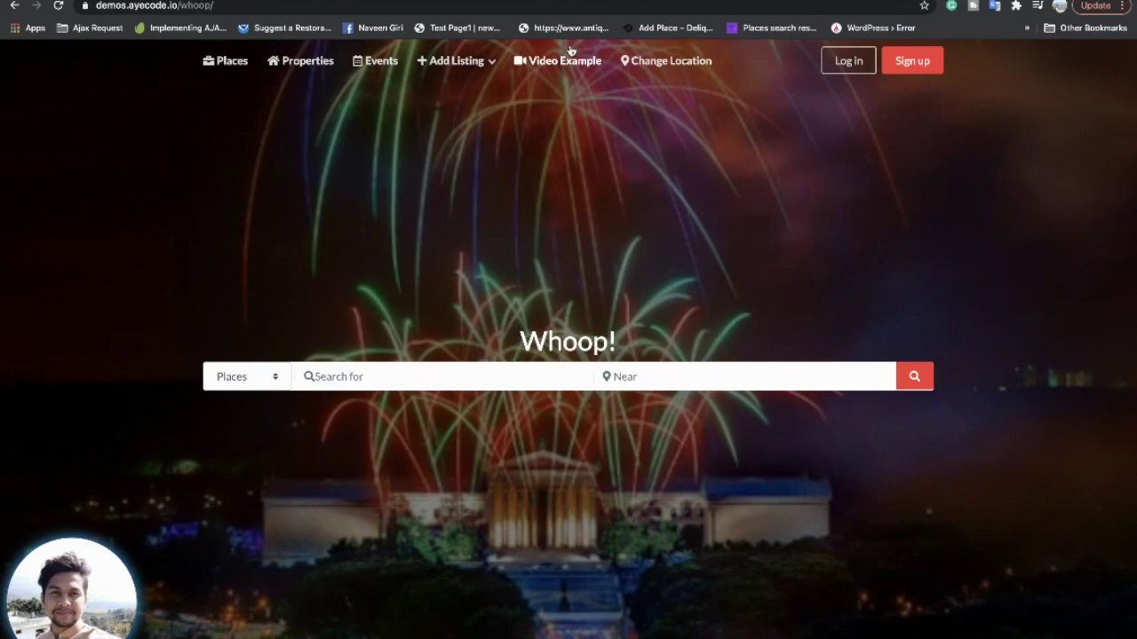
# - Switch to the geodirectorydemo WordPress admin, activate the GeoDirectory plugin and start its setup wizard
pyautogui.hotkey('ctrl', 'Tab')
pyautogui.scroll(-1, 572, 235)
pyautogui.scroll(1, 571, 235)
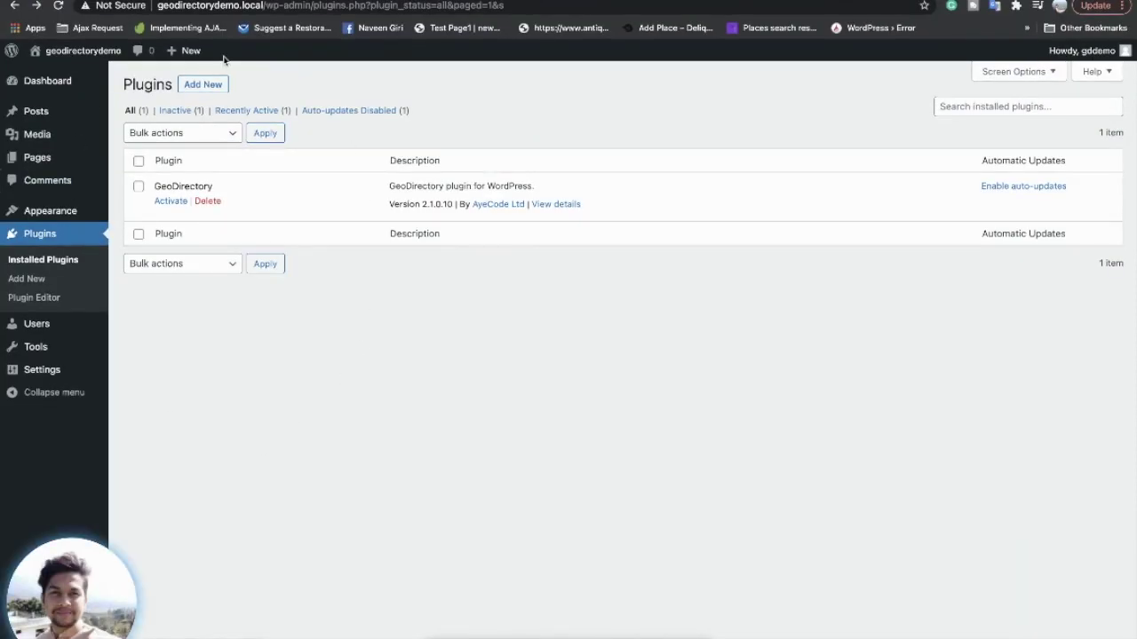
pyautogui.click(171, 202)
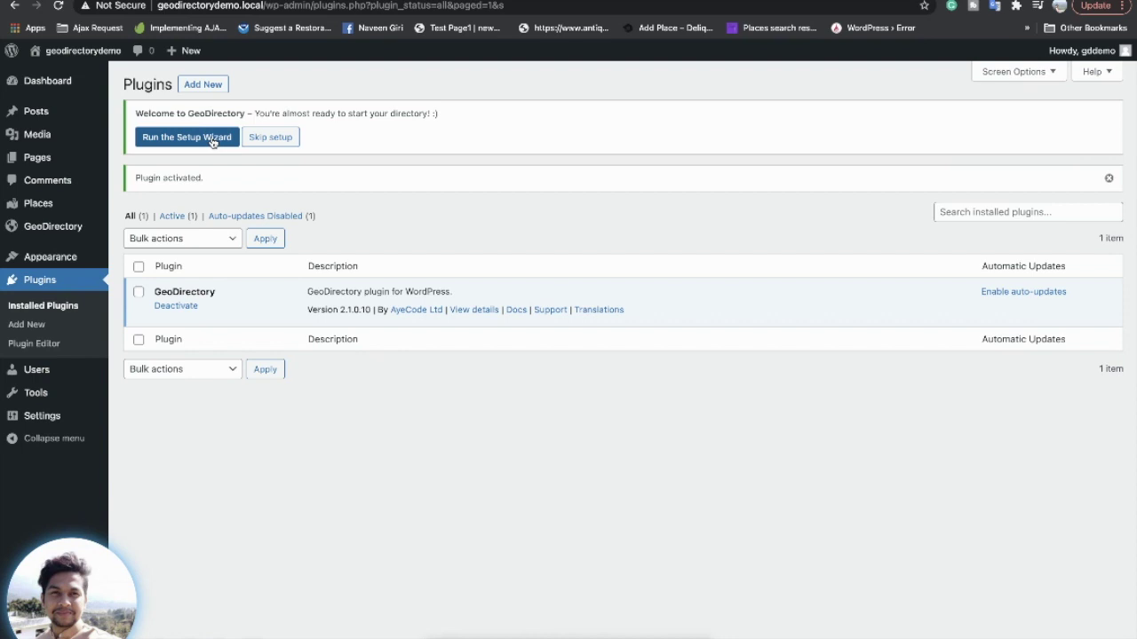
pyautogui.click(213, 140)
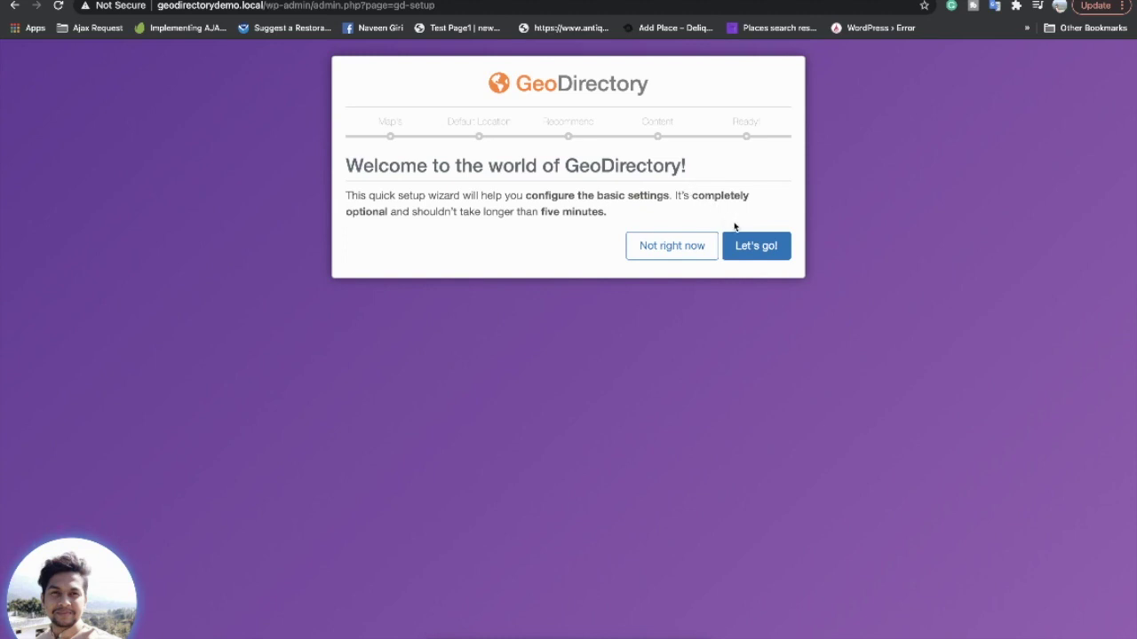
pyautogui.click(757, 246)
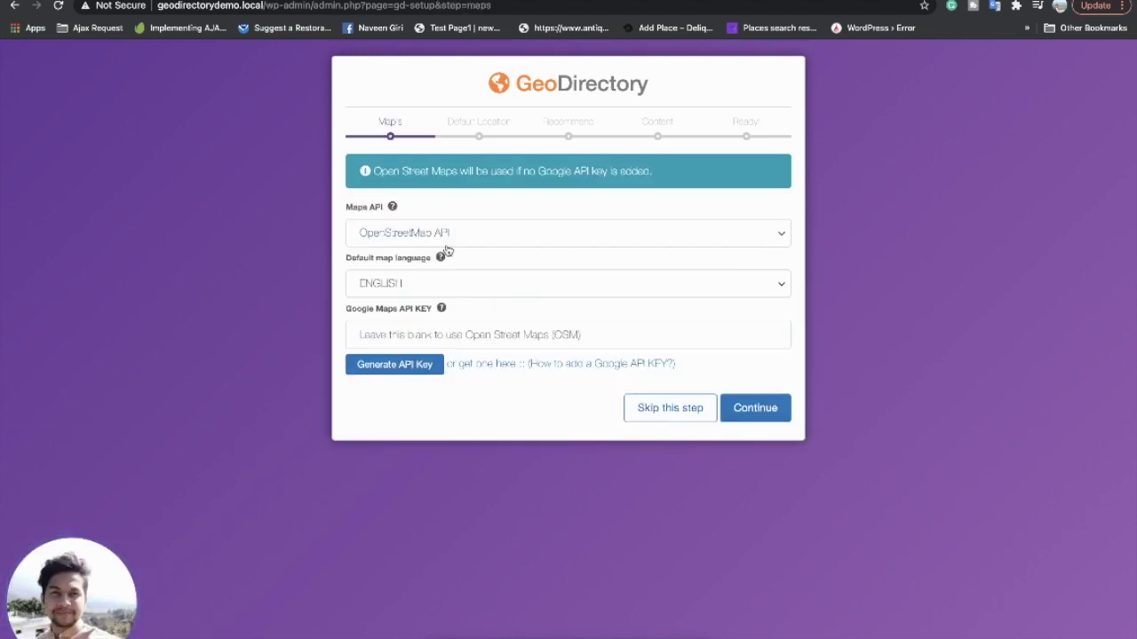
# - Configure the wizard's maps with OpenStreetMap API and English as default map language, leave the Google key blank, and continue
pyautogui.click(467, 235)
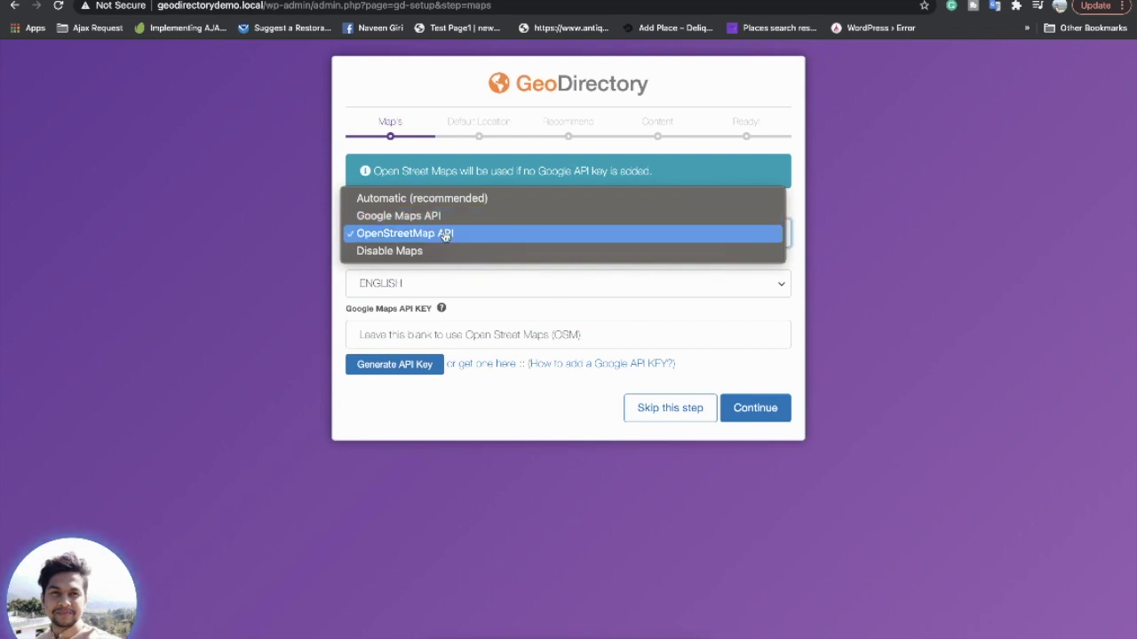
pyautogui.click(444, 235)
pyautogui.moveTo(472, 281)
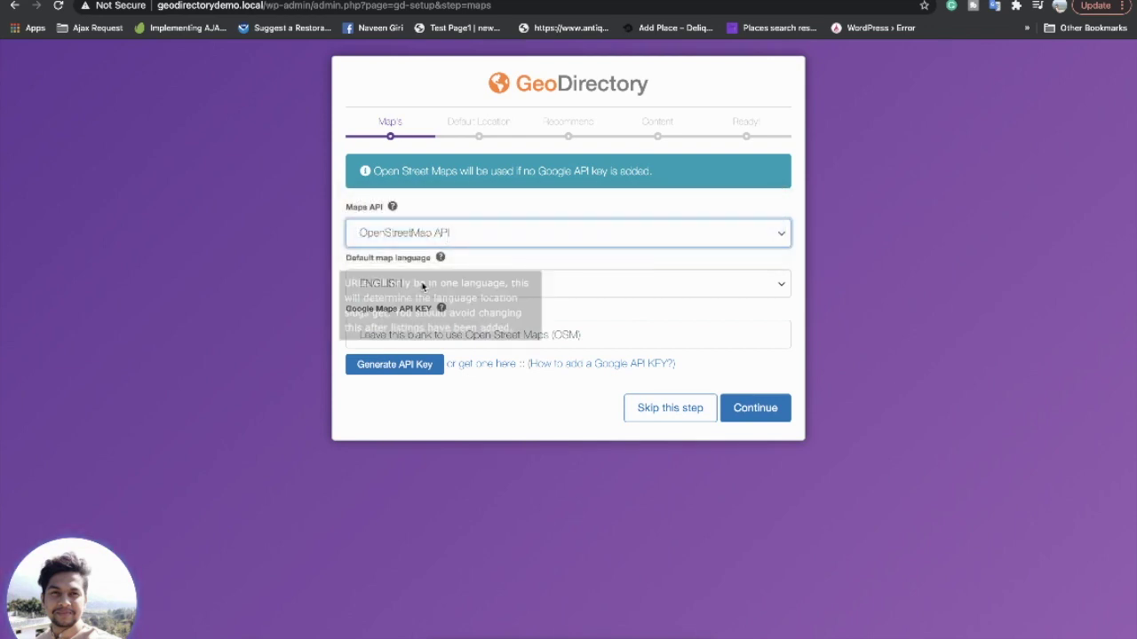
pyautogui.click(569, 290)
pyautogui.click(604, 287)
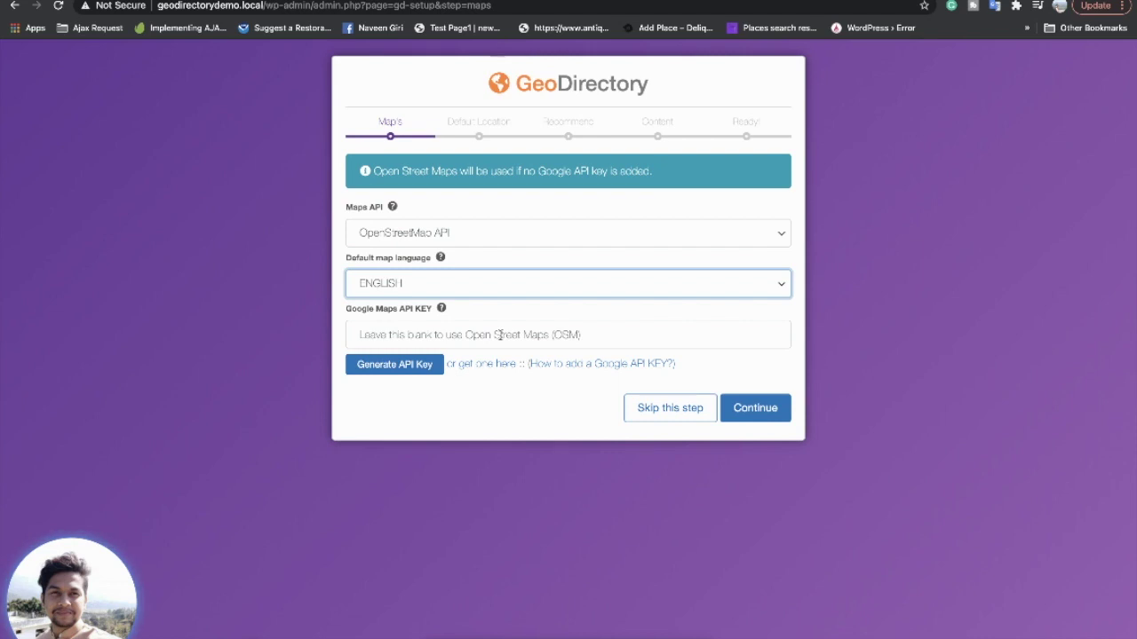
pyautogui.click(755, 408)
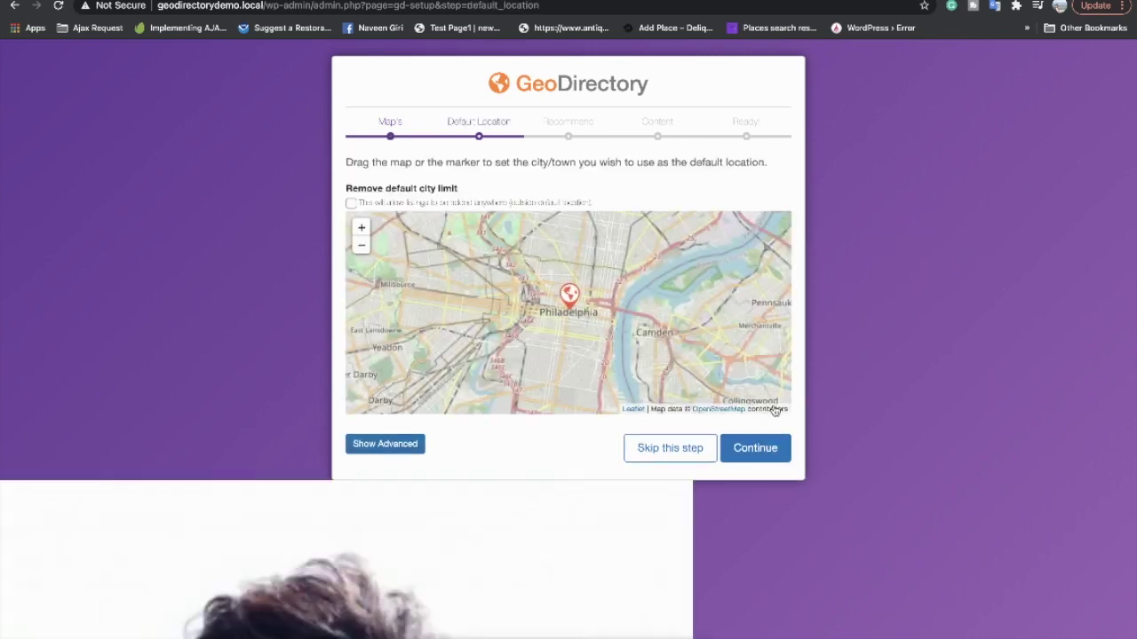
# - Show the advanced default location settings and set the city to Dehradun
pyautogui.click(385, 444)
pyautogui.scroll(-1, 404, 452)
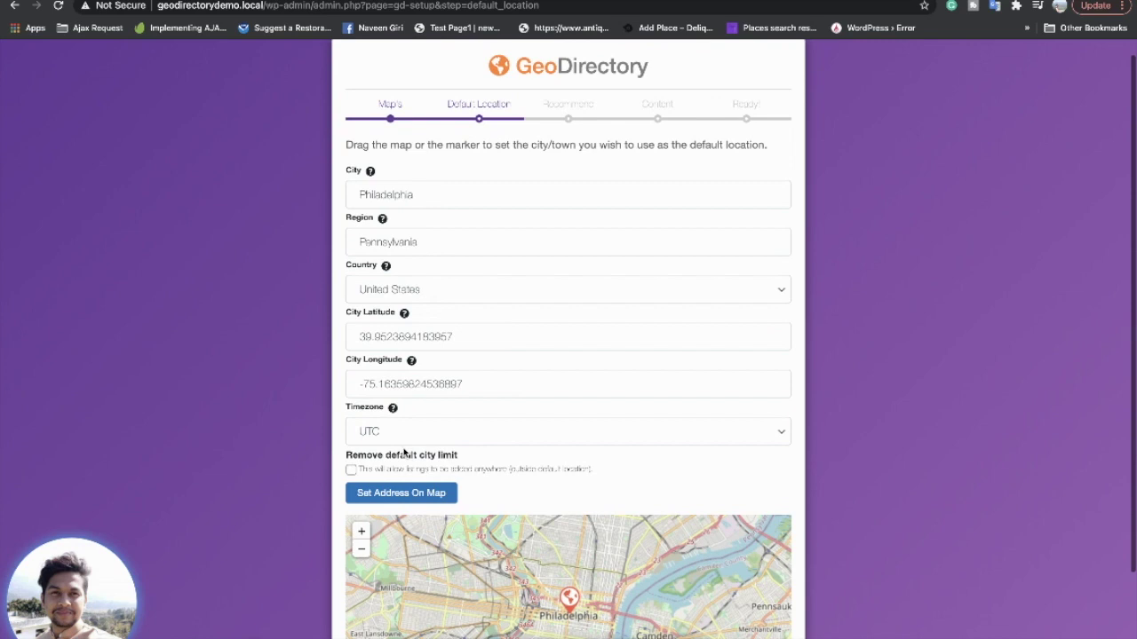
pyautogui.doubleClick(438, 193)
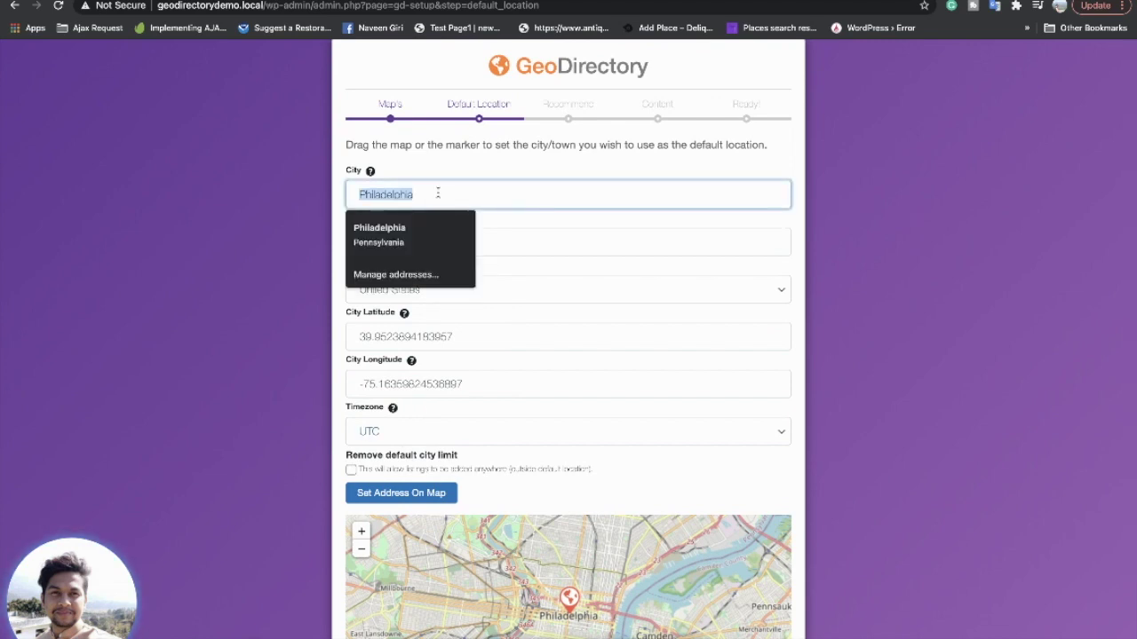
pyautogui.write('Dehr')
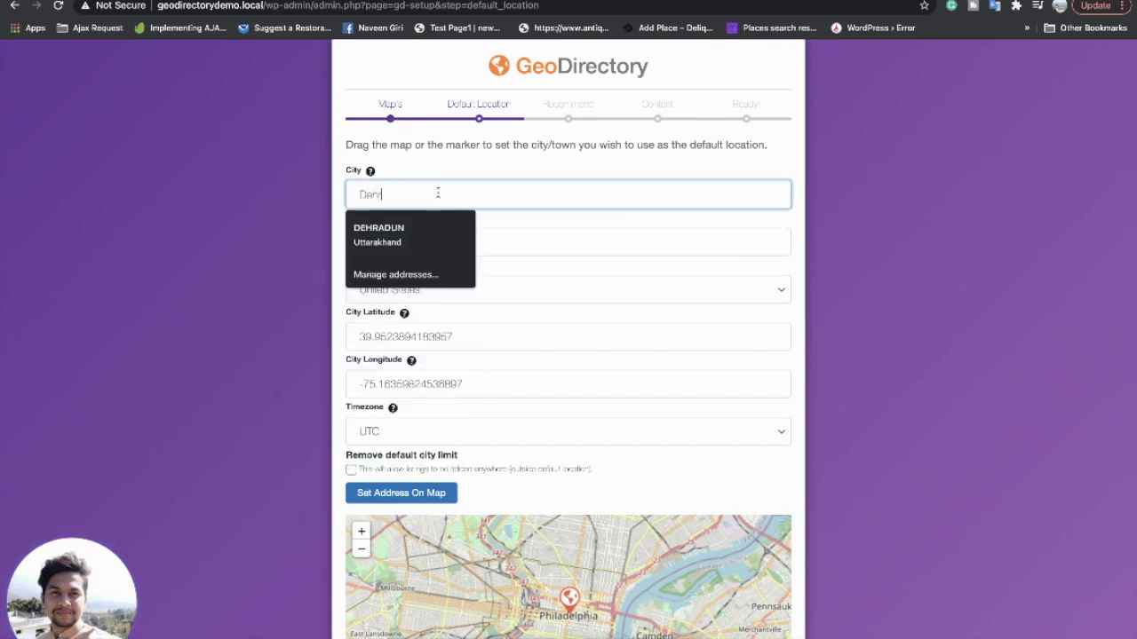
pyautogui.write('adun')
pyautogui.press('Tab')
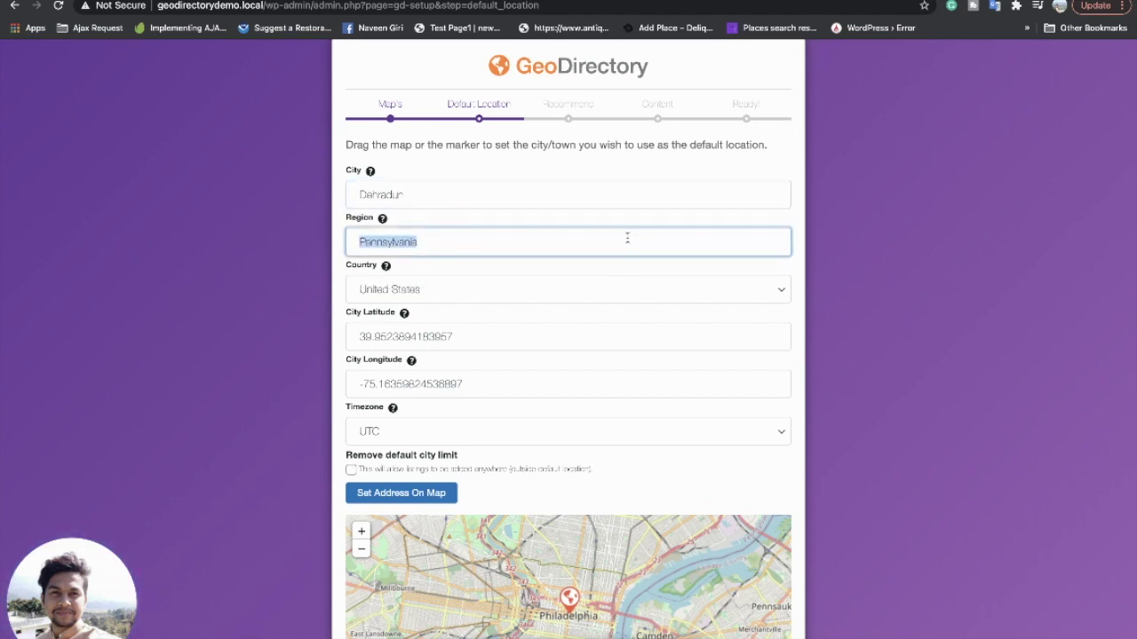
# - Set the default location's region to Uttarakhand and its country to India
pyautogui.write('U')
pyautogui.press('BackSpace')
pyautogui.write('D')
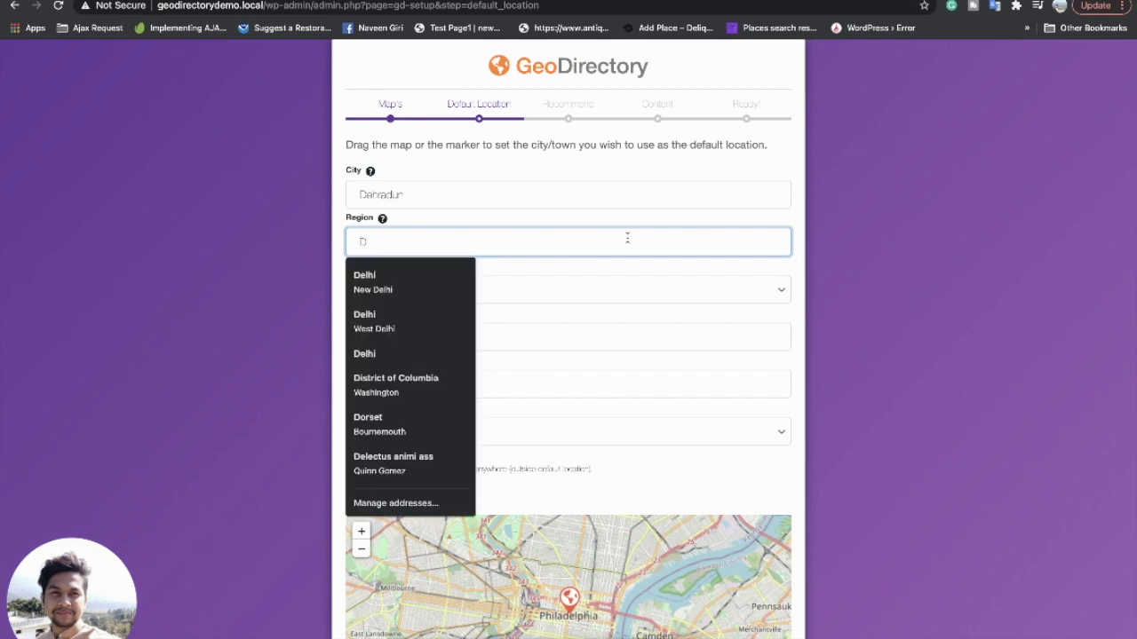
pyautogui.press('BackSpace')
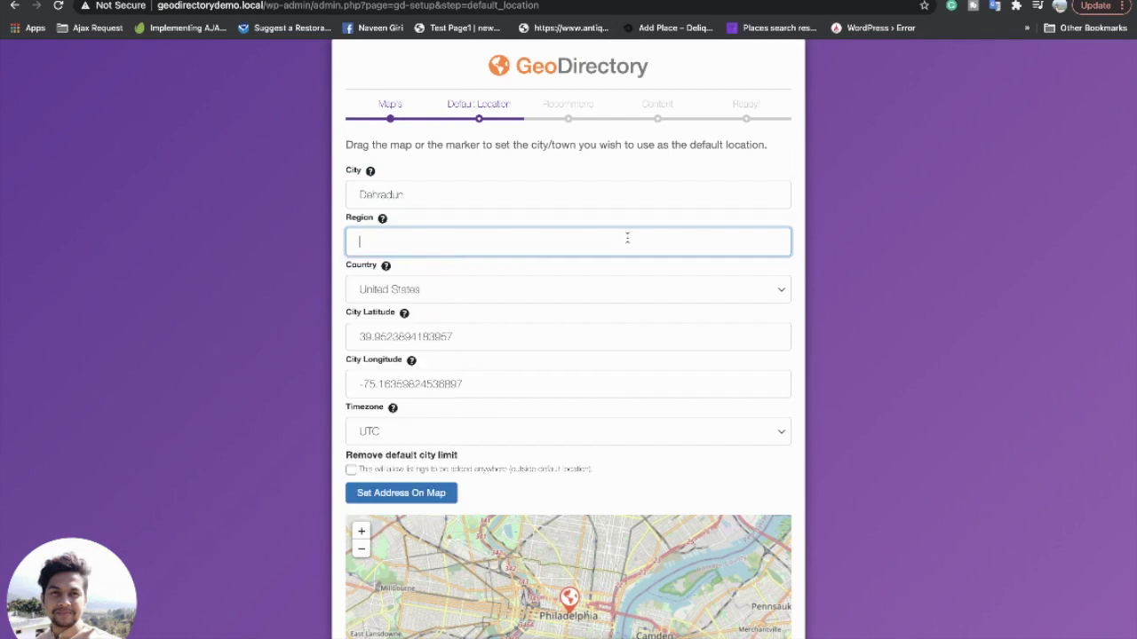
pyautogui.write('Uttarakhand')
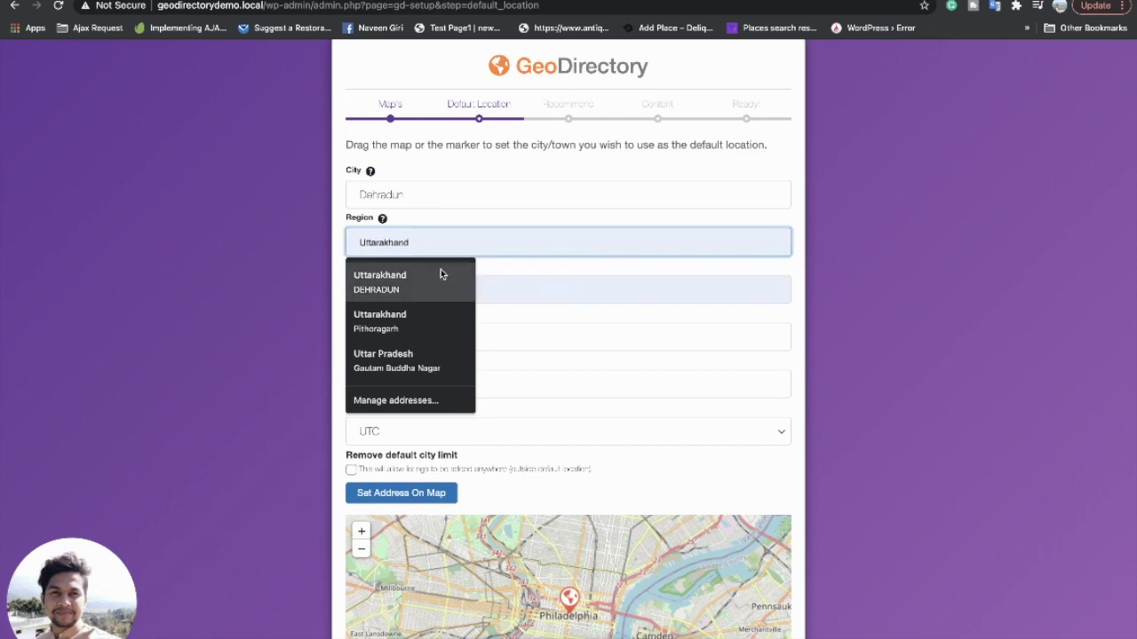
pyautogui.click(440, 271)
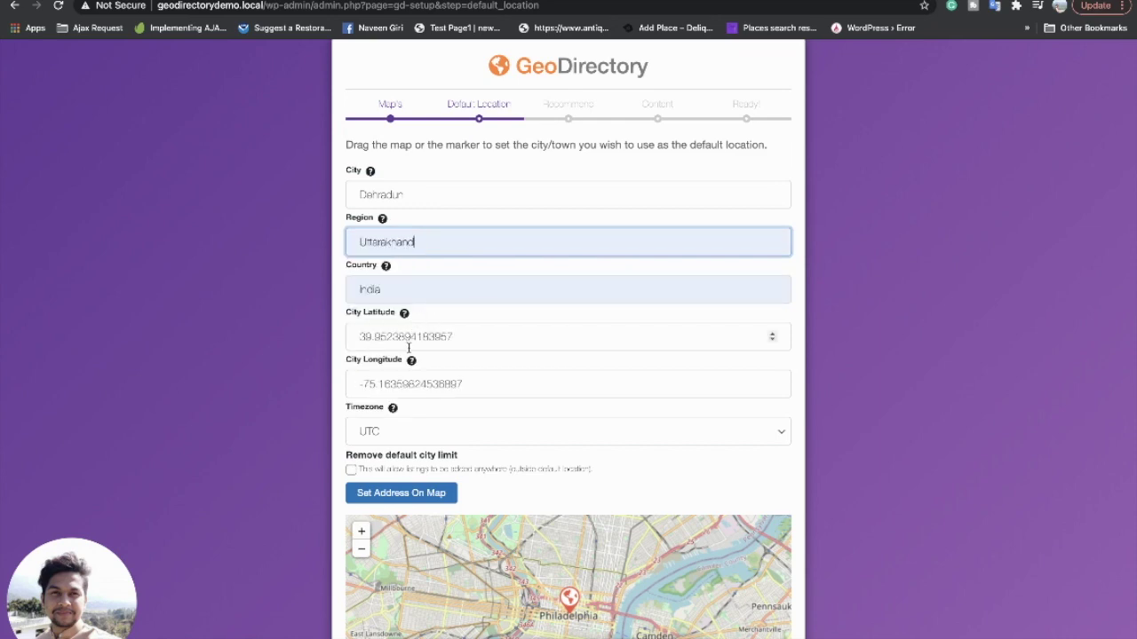
# - Set the Dehradun address on the map and continue to the recommended plugins
pyautogui.scroll(-2, 515, 492)
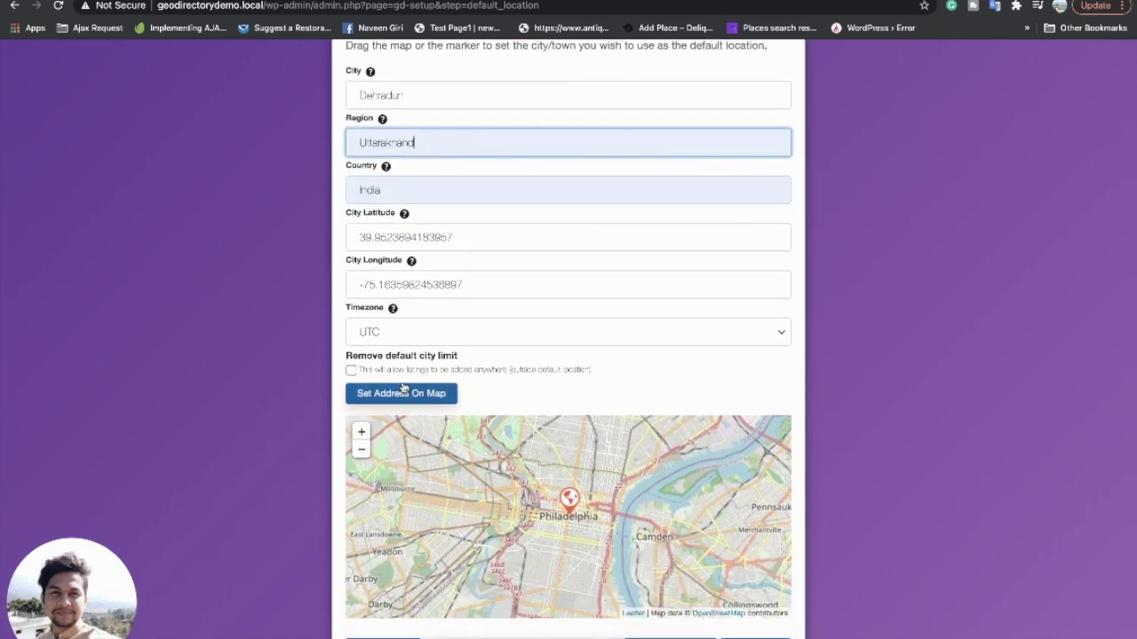
pyautogui.click(416, 393)
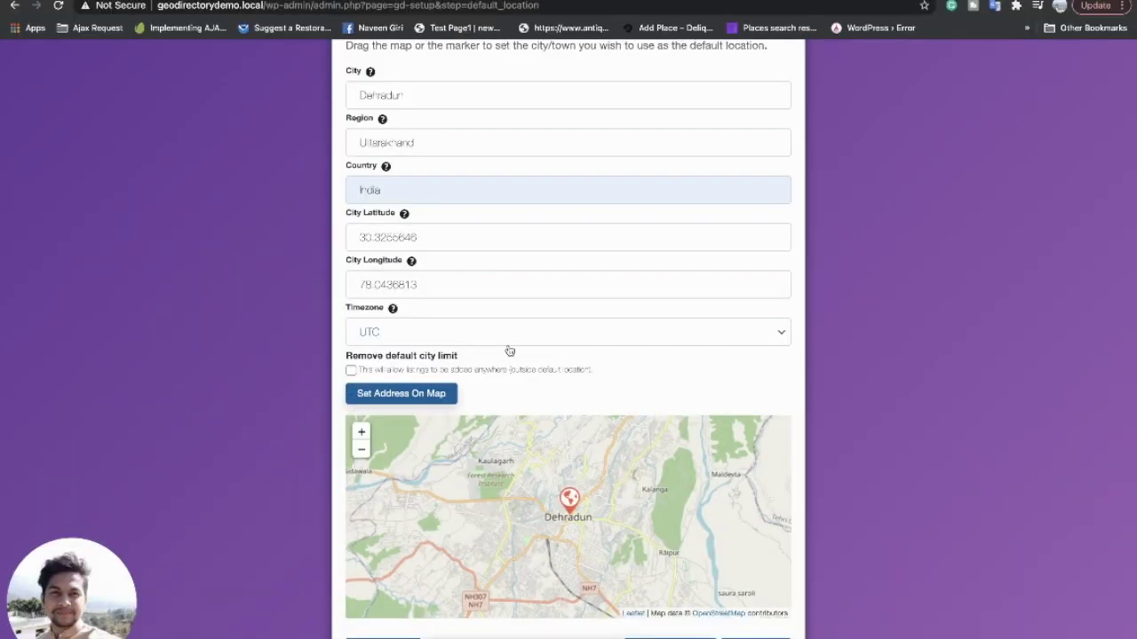
pyautogui.scroll(-1, 497, 385)
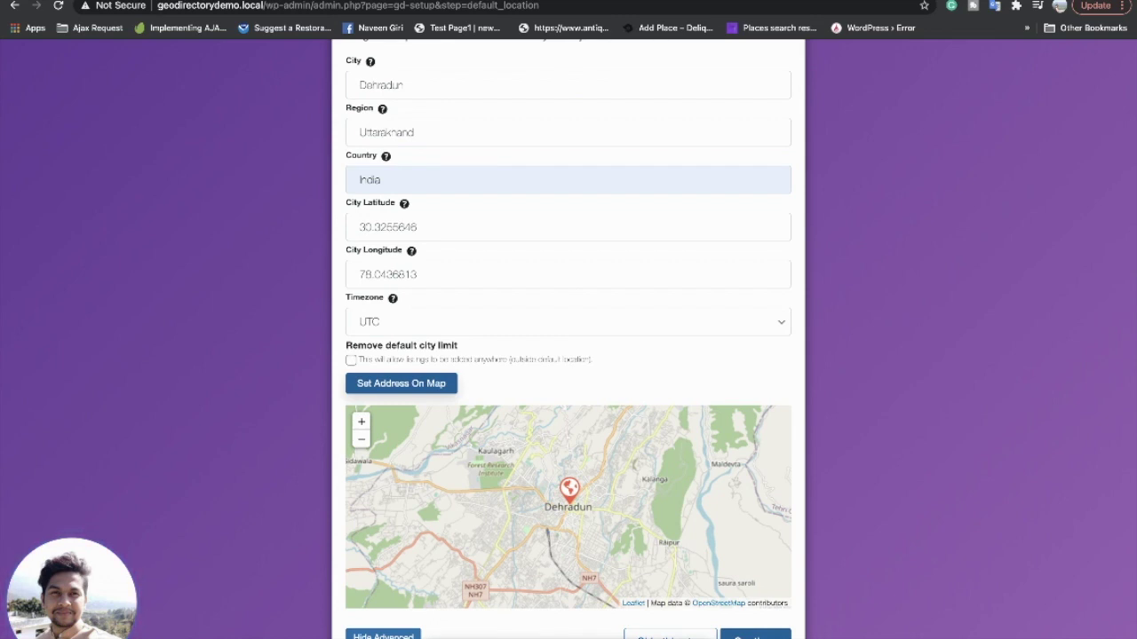
pyautogui.click(755, 636)
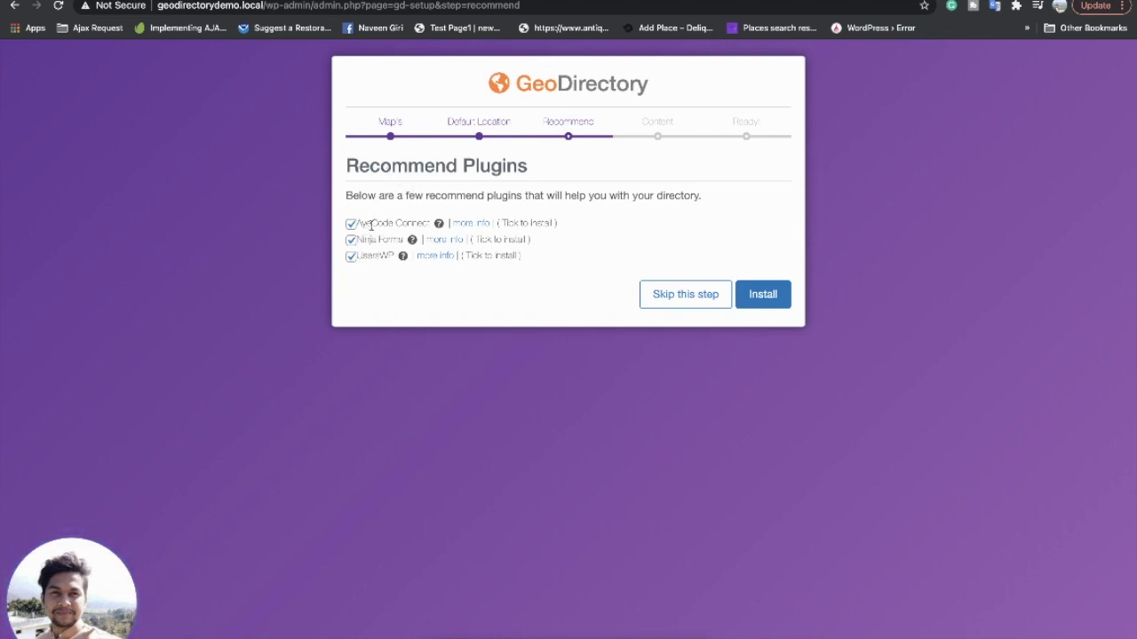
# - Install the recommended plugins AyeCode Connect, Ninja Forms and UsersWP
pyautogui.doubleClick(421, 223)
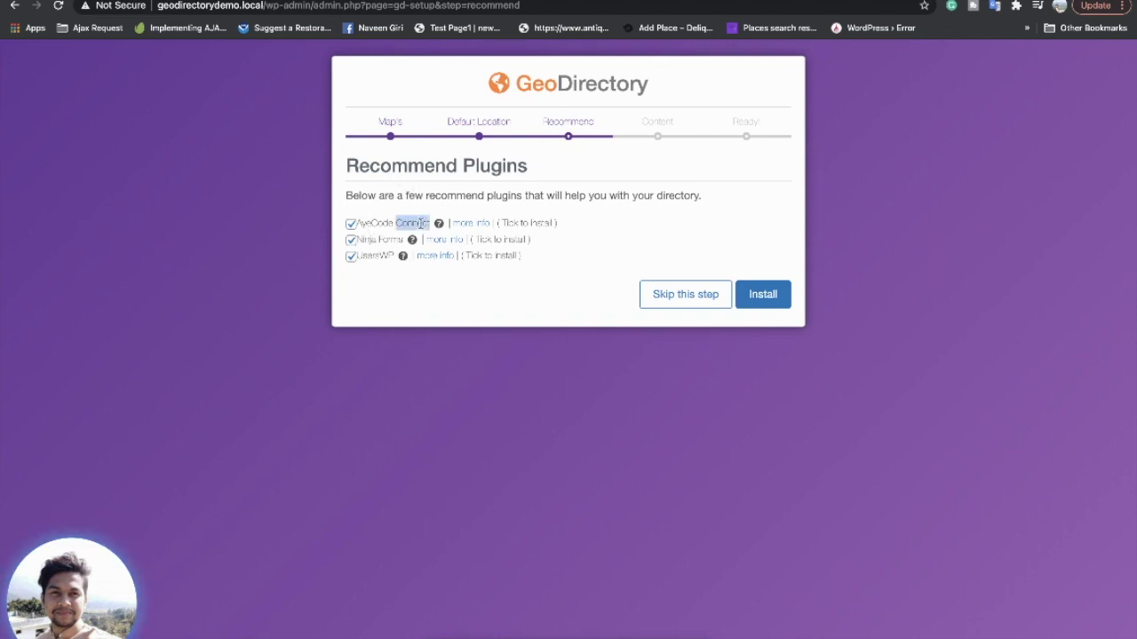
pyautogui.doubleClick(366, 240)
pyautogui.doubleClick(374, 256)
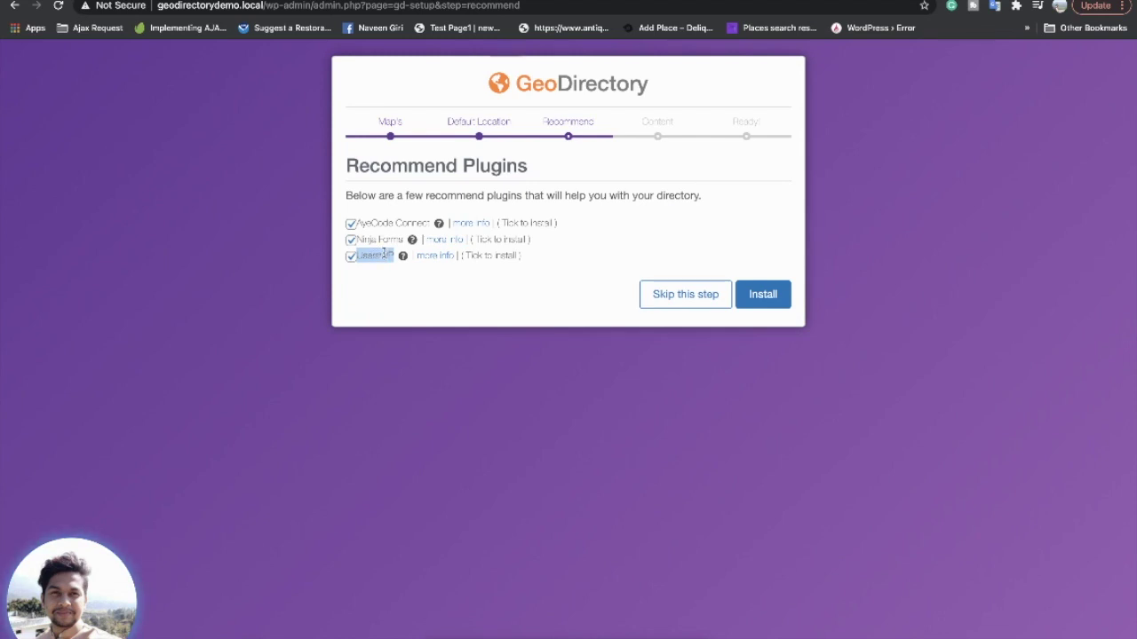
pyautogui.click(381, 254)
pyautogui.doubleClick(381, 254)
pyautogui.doubleClick(391, 239)
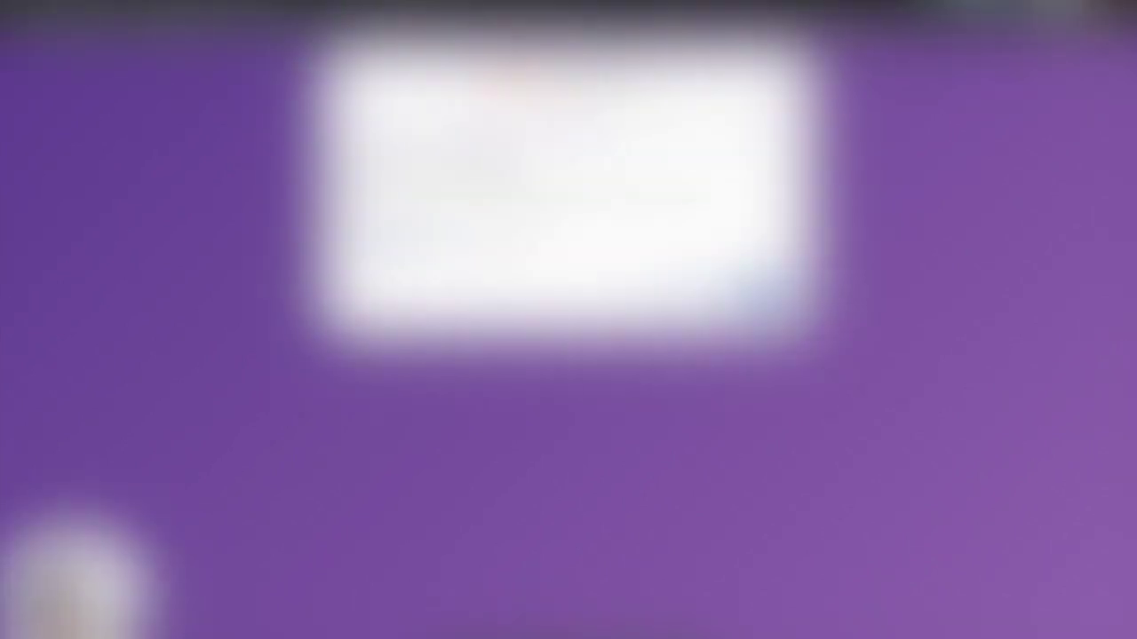
pyautogui.moveTo(431, 219); pyautogui.dragTo(357, 223)
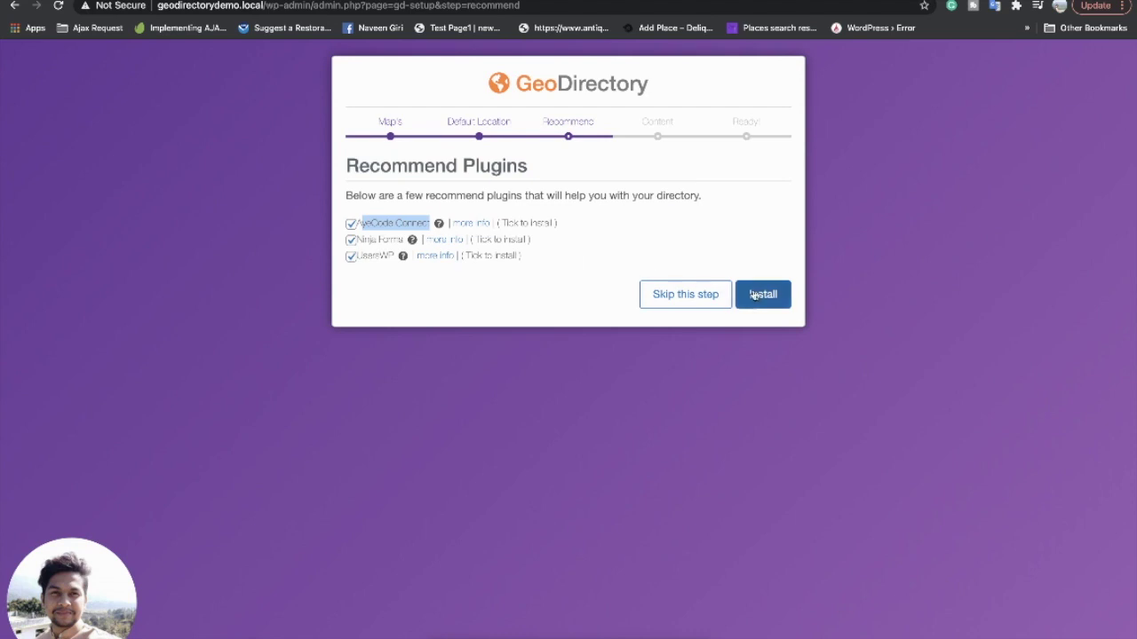
pyautogui.moveTo(409, 236)
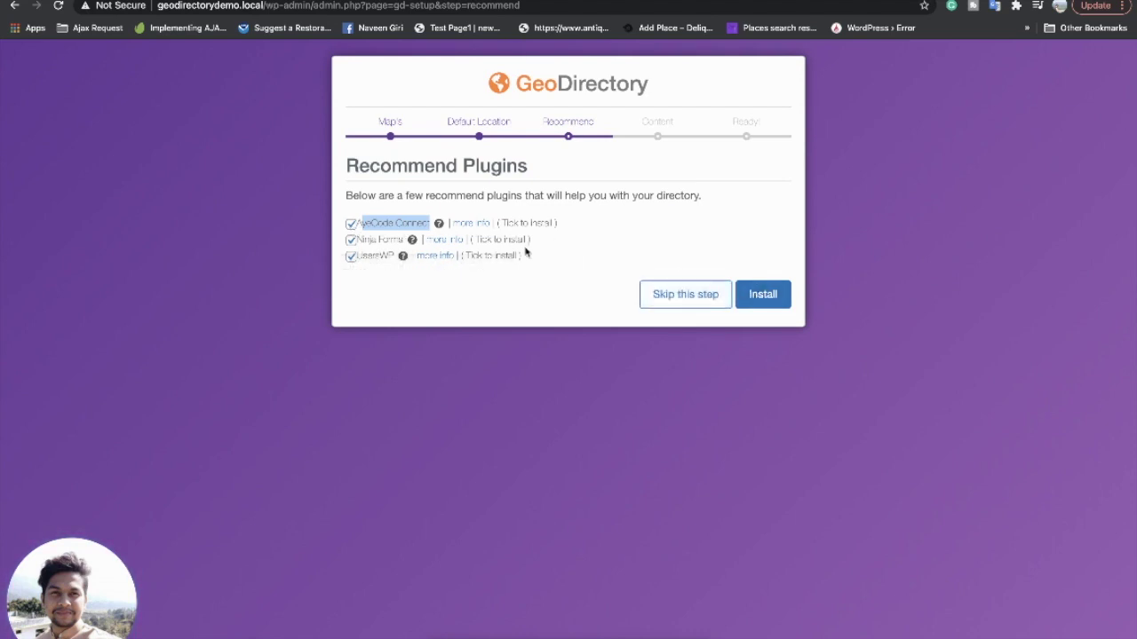
pyautogui.click(771, 297)
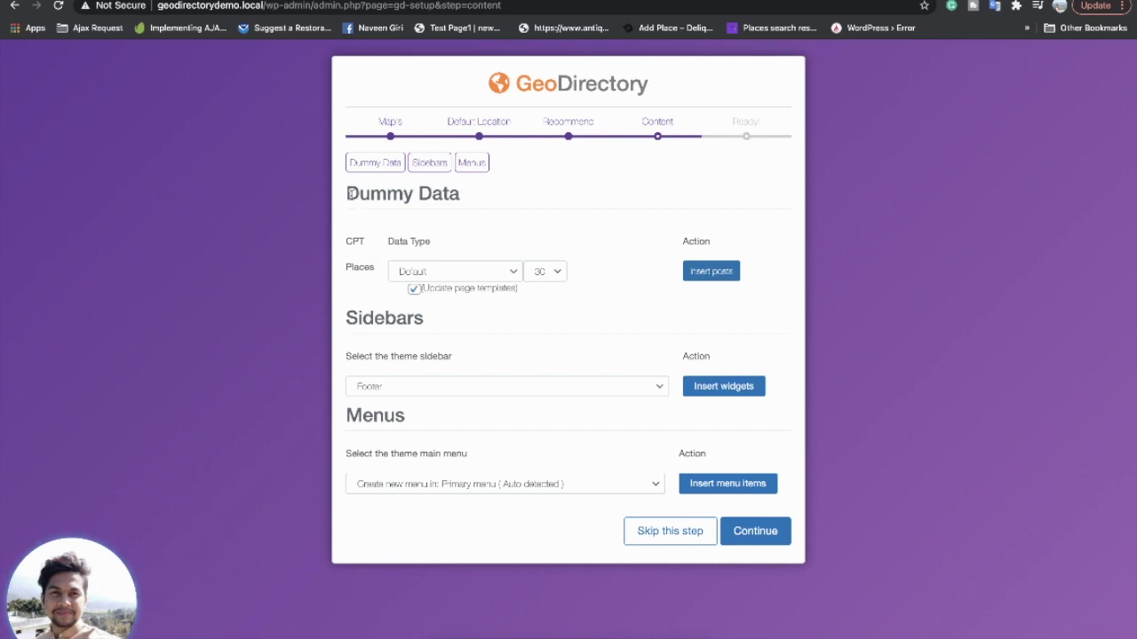
pyautogui.moveTo(351, 194); pyautogui.dragTo(461, 197)
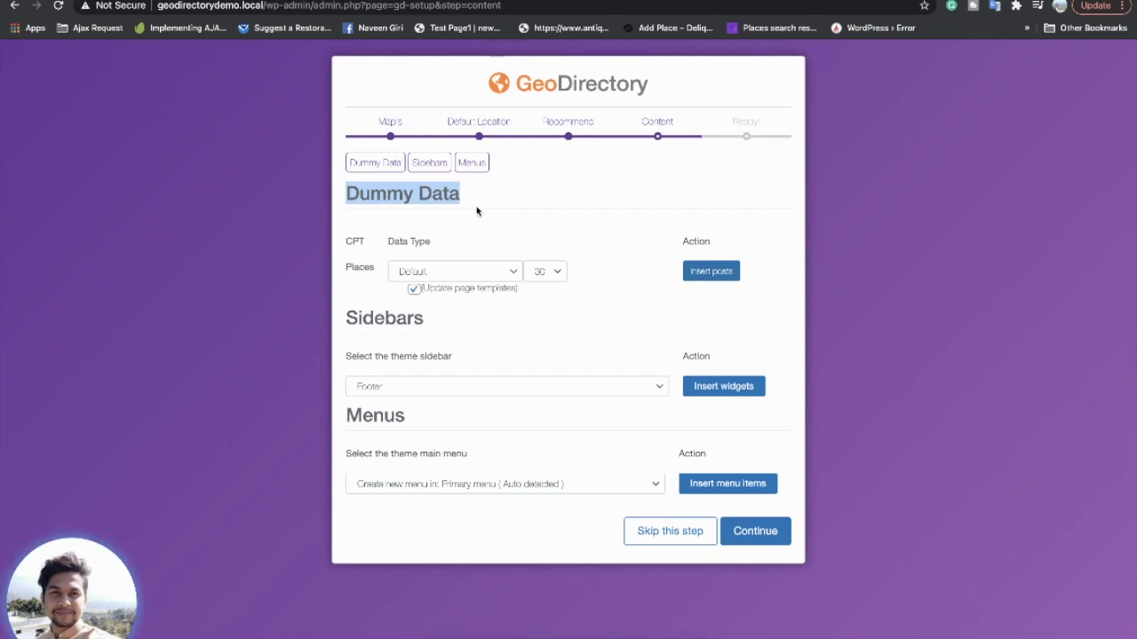
# - Insert 5 dummy posts of the Default data type for Places
pyautogui.click(544, 271)
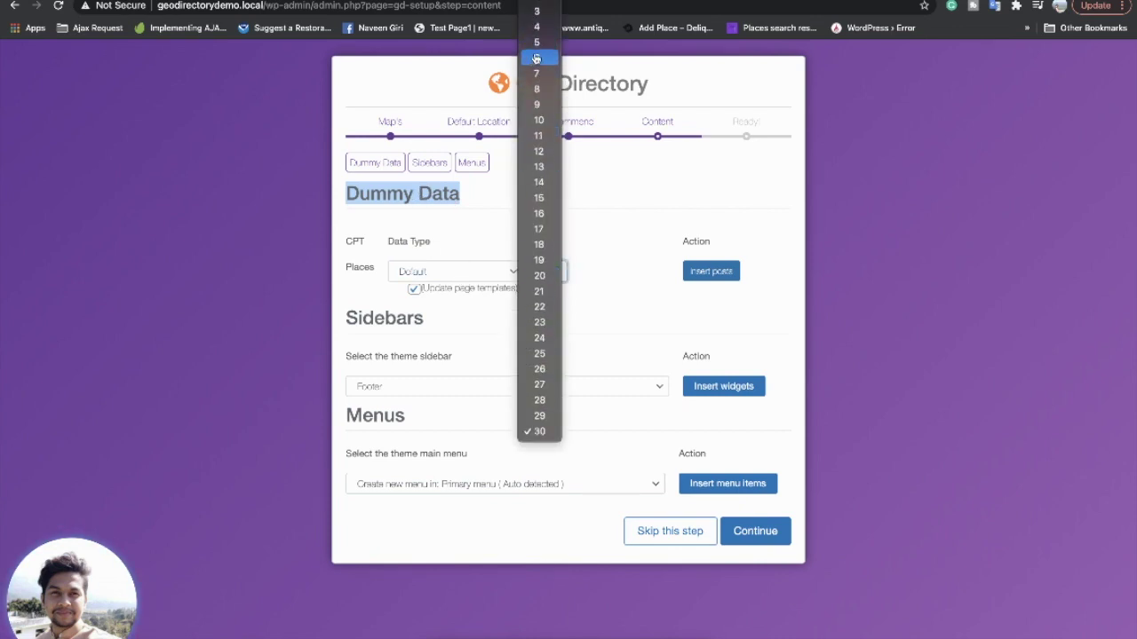
pyautogui.click(544, 44)
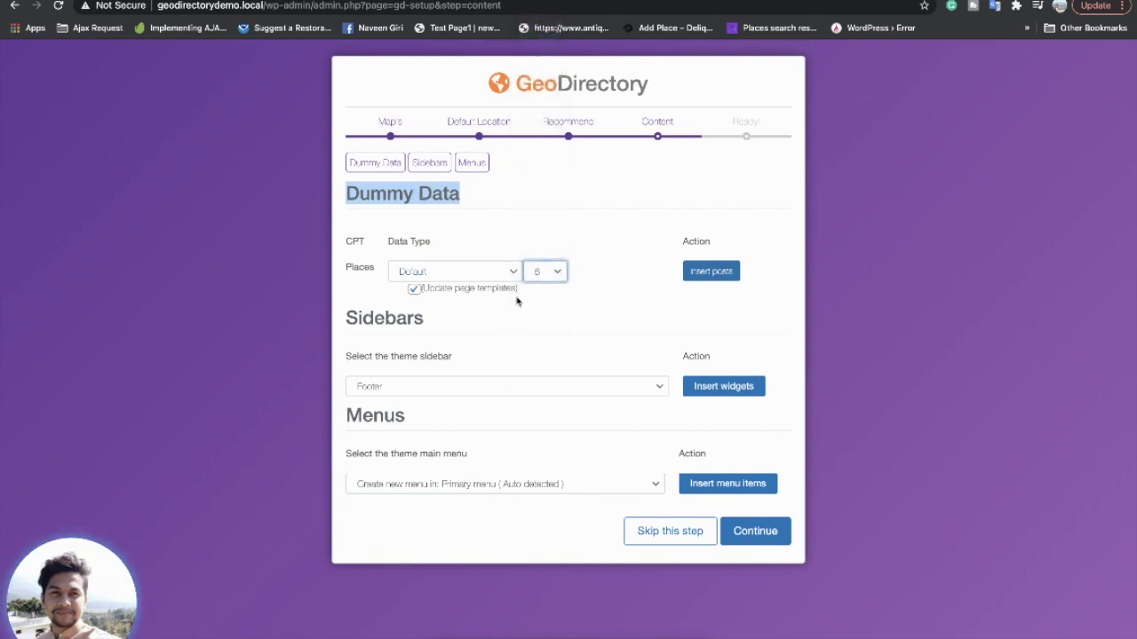
pyautogui.click(717, 271)
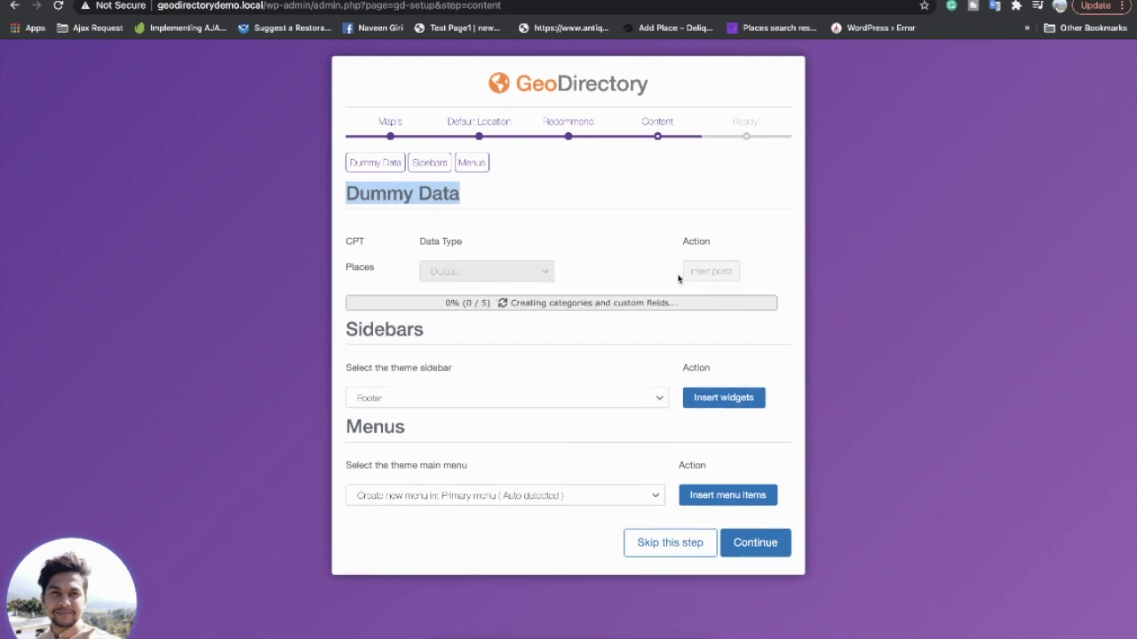
# - Insert the widgets into the Footer sidebar and add the directory menu items to a new Primary menu
pyautogui.click(536, 401)
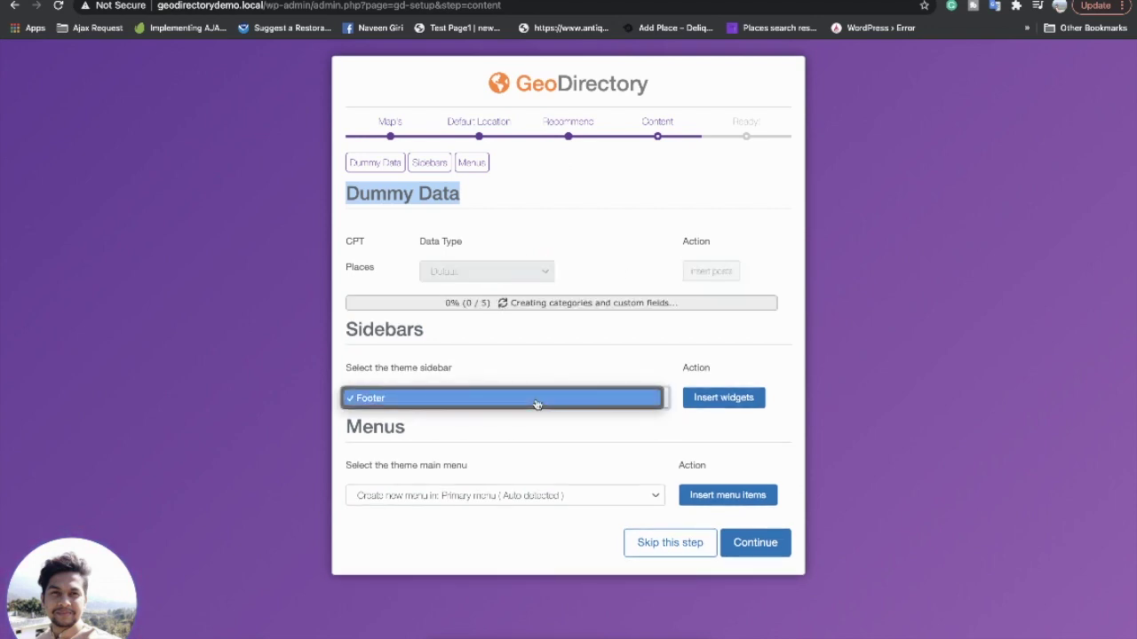
pyautogui.click(537, 401)
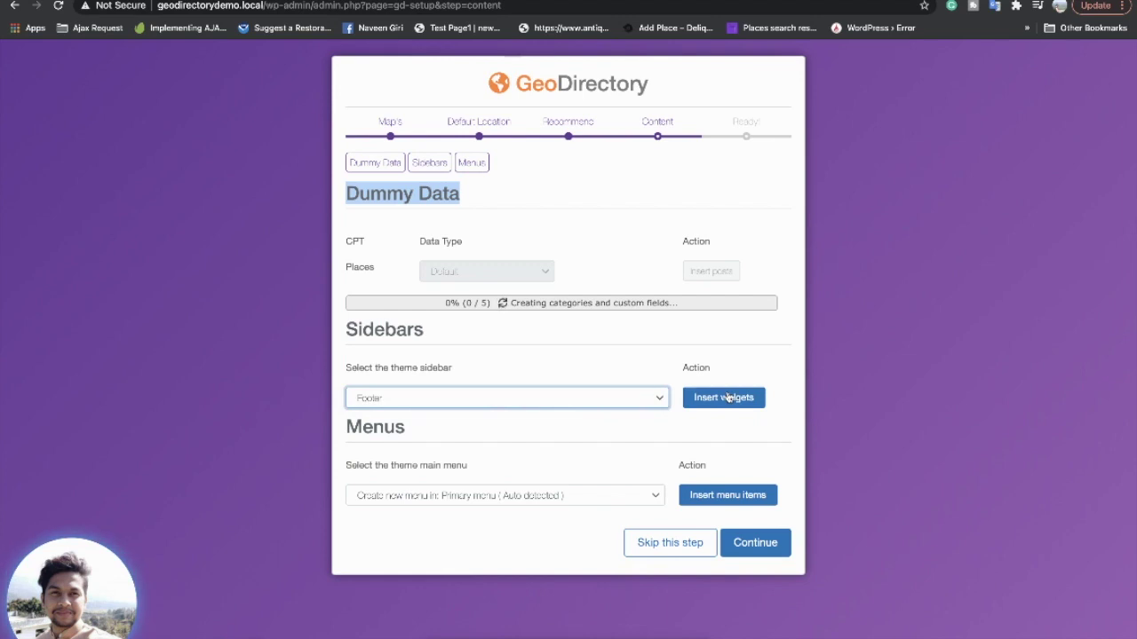
pyautogui.click(726, 397)
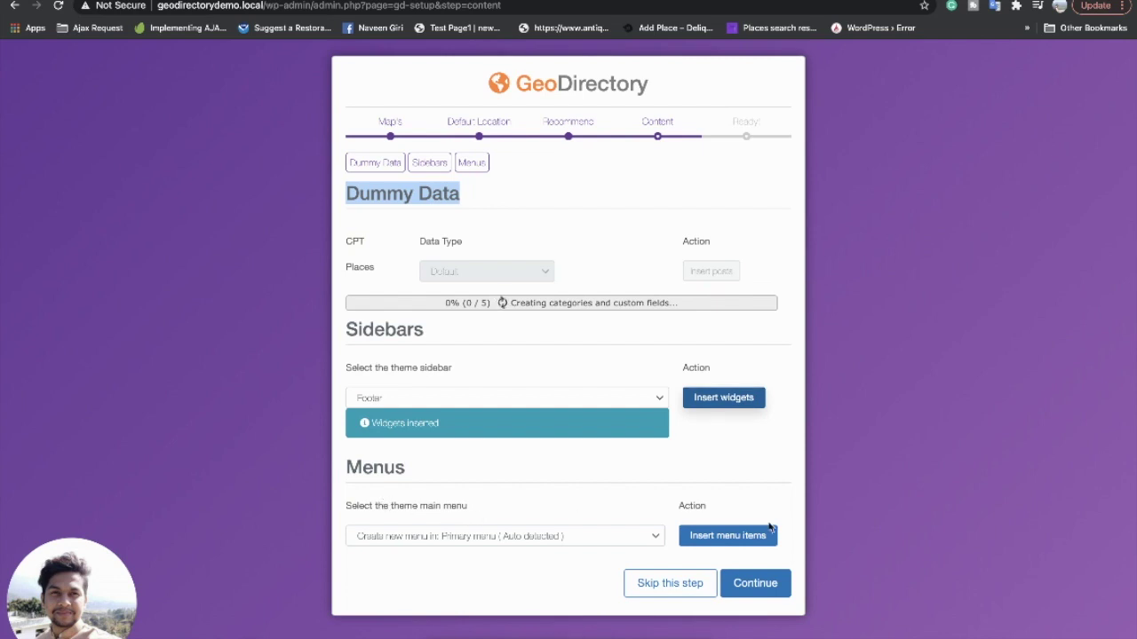
pyautogui.click(732, 536)
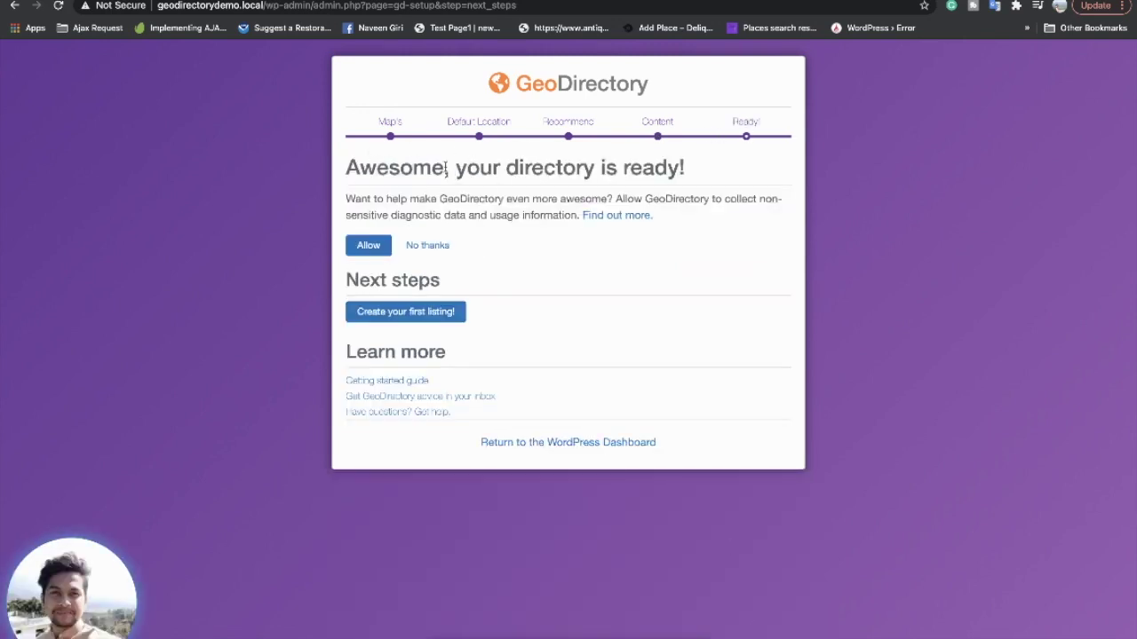
# - Check the inserted places in the admin Places list and on the site's public Places page
pyautogui.click(388, 316)
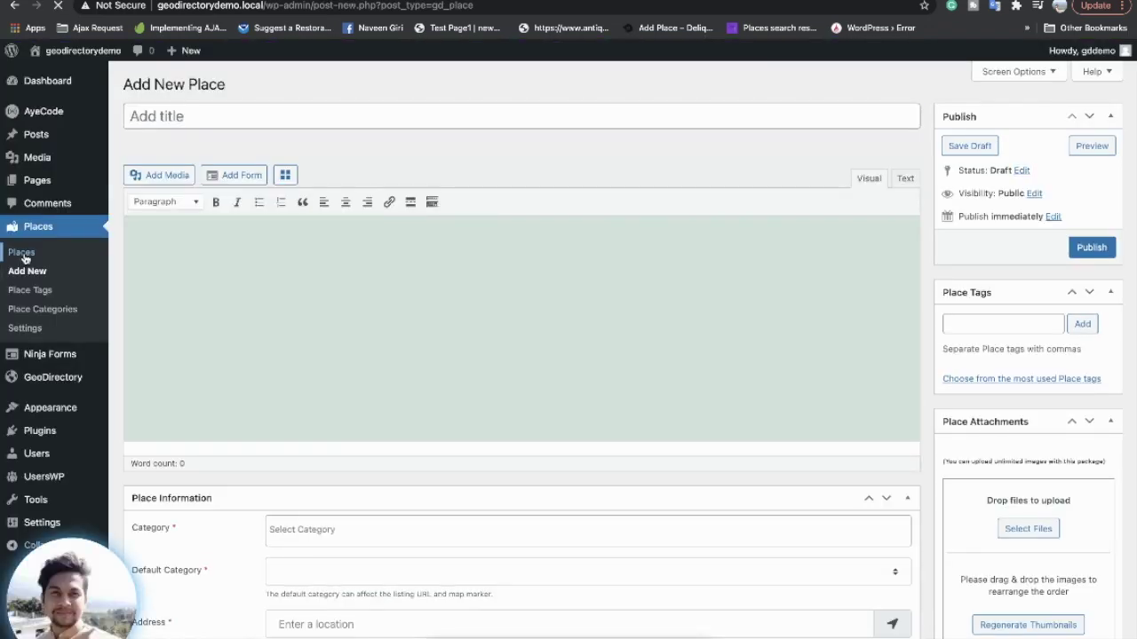
pyautogui.click(22, 254)
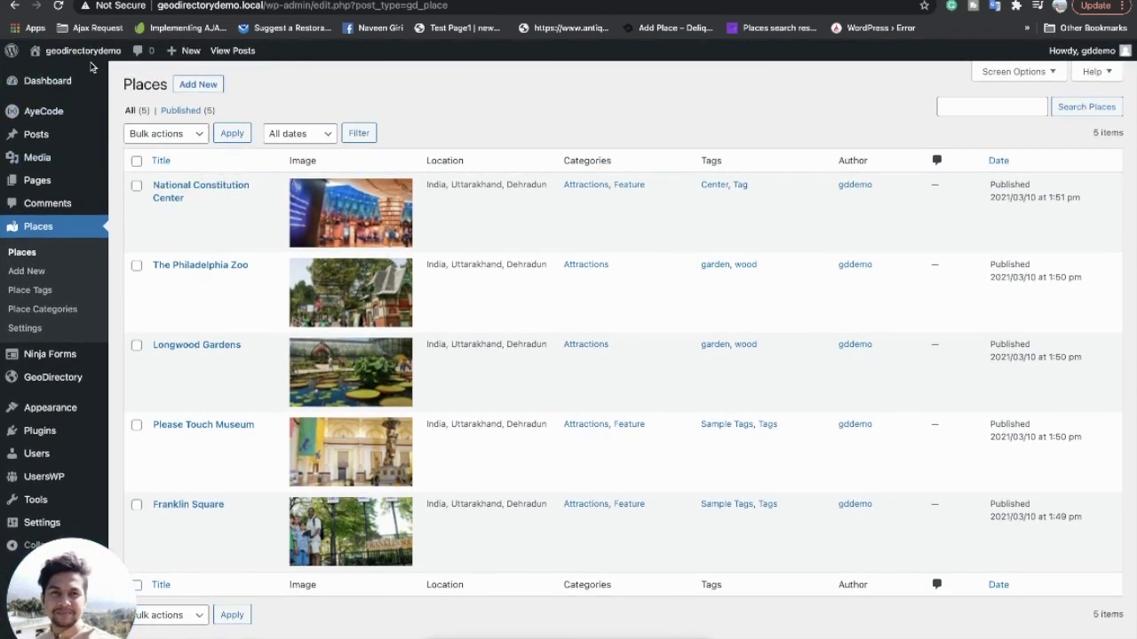
pyautogui.moveTo(91, 59)
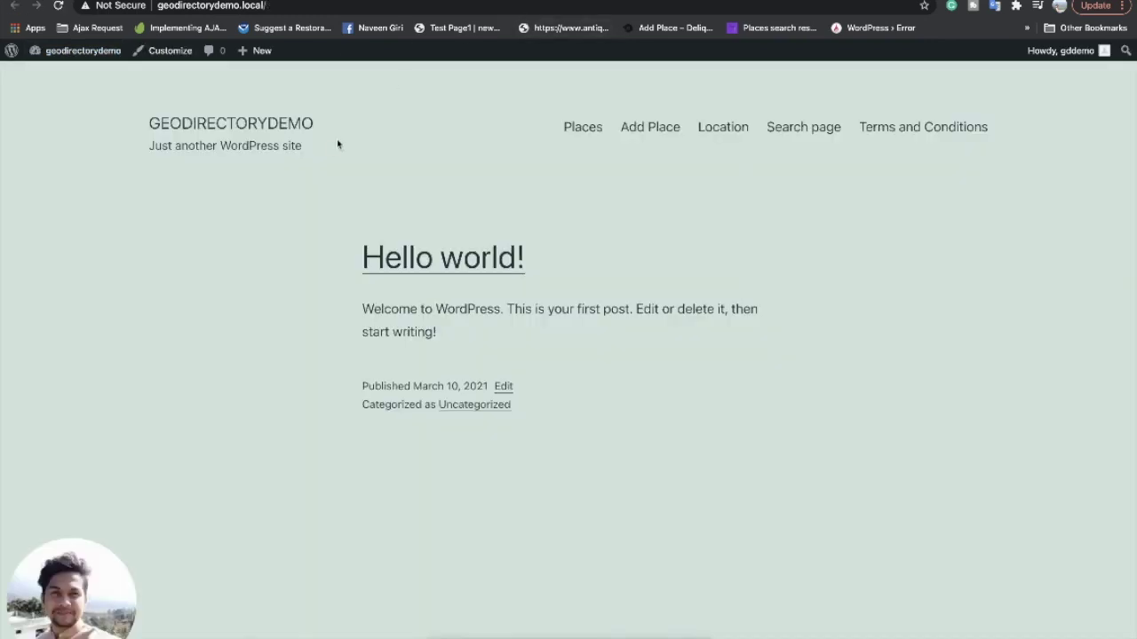
pyautogui.click(591, 138)
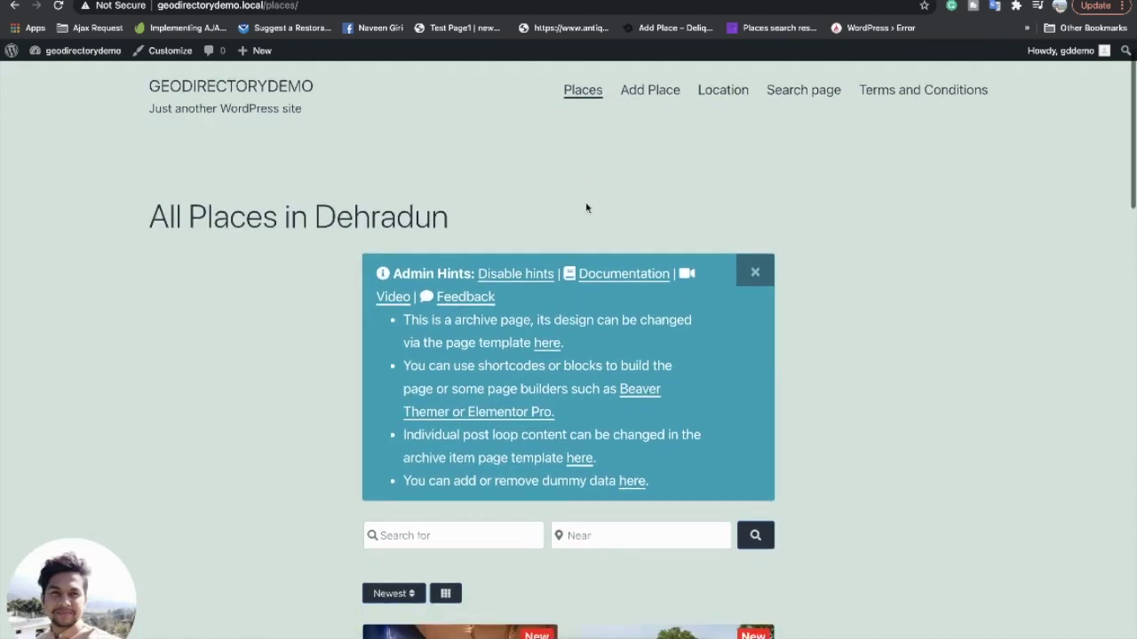
pyautogui.scroll(-3, 586, 210)
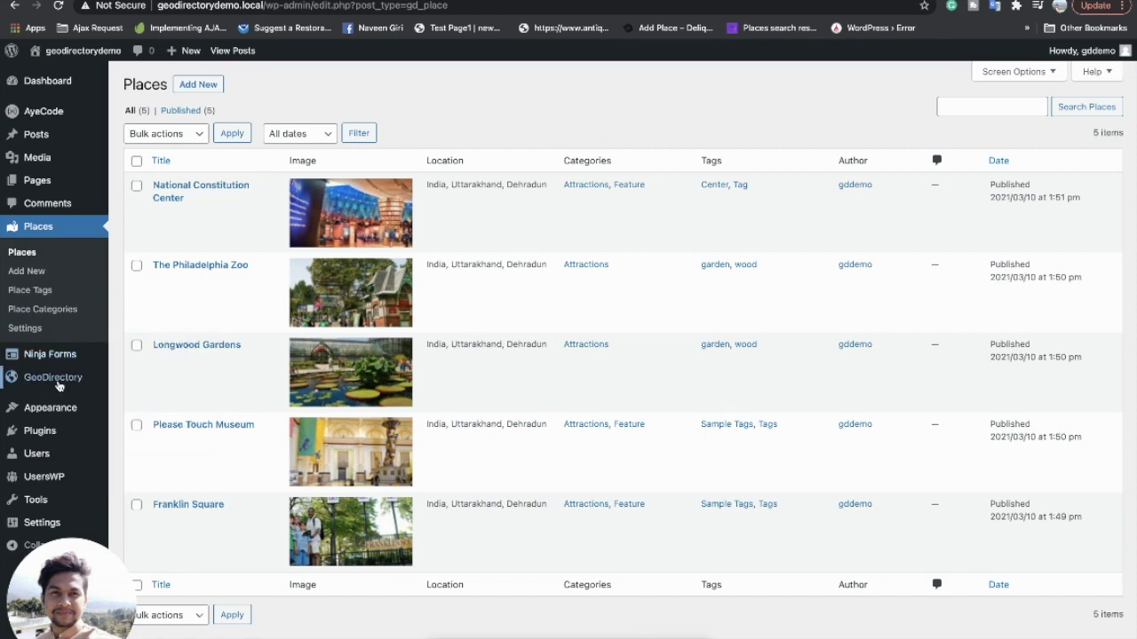
# - Search the WordPress theme directory for "directory starter"
pyautogui.moveTo(76, 411)
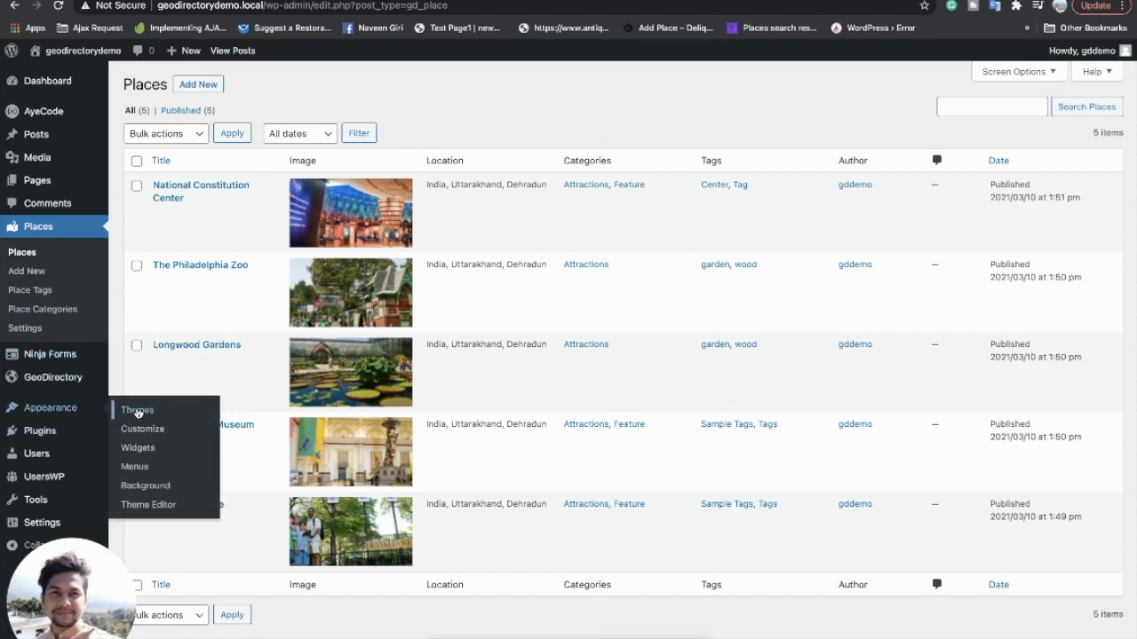
pyautogui.click(137, 412)
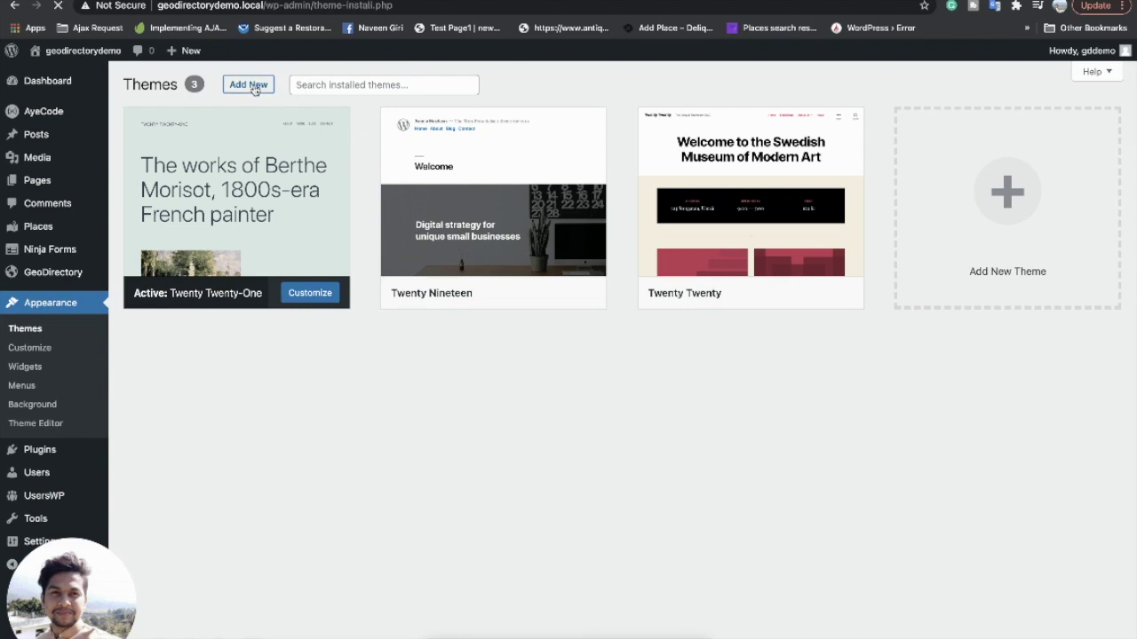
pyautogui.click(1009, 131)
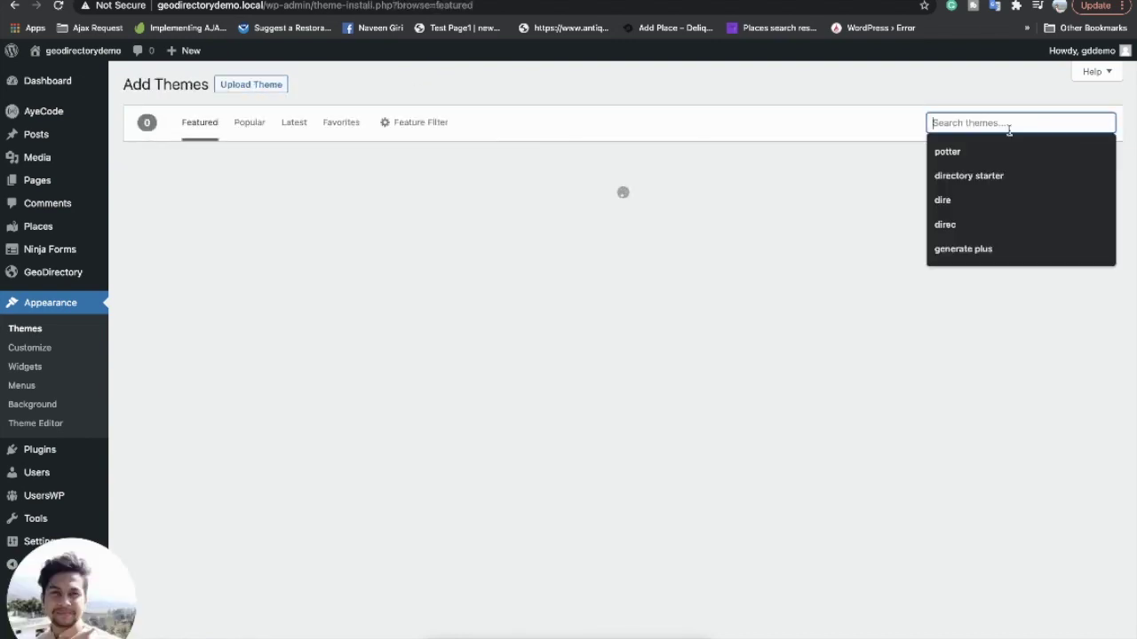
pyautogui.write('Dire')
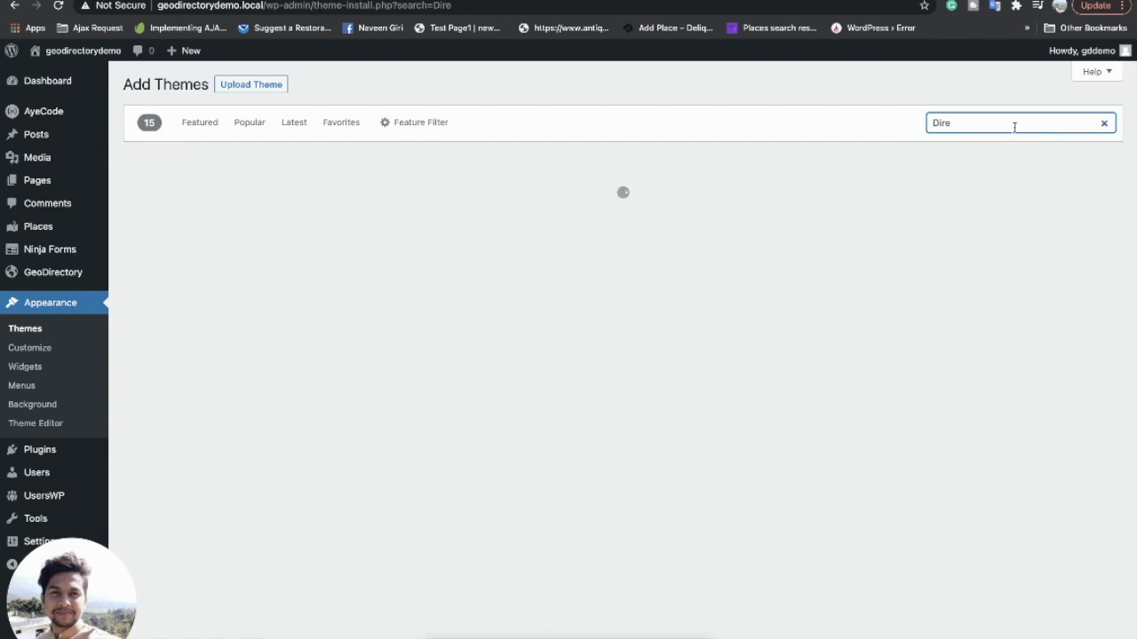
pyautogui.click(1014, 127)
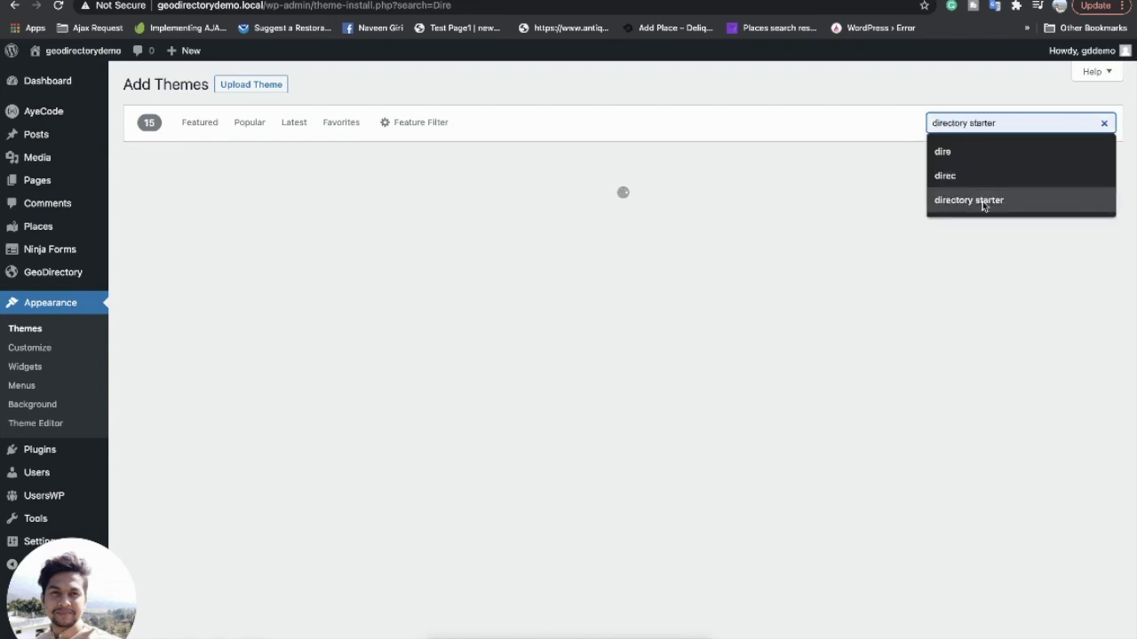
pyautogui.click(985, 204)
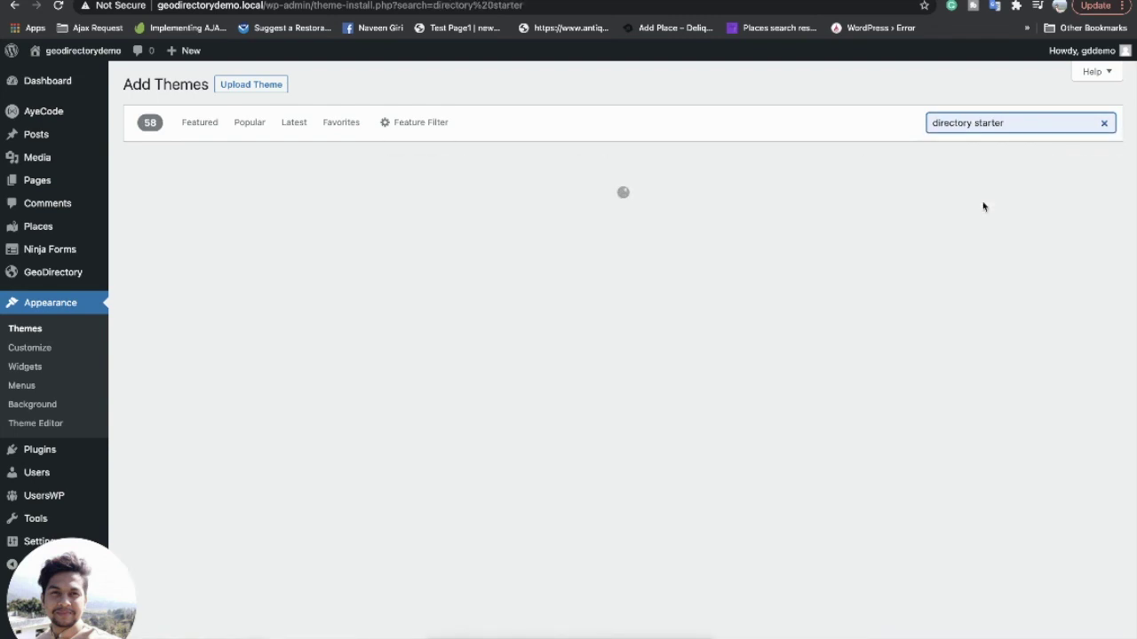
# - Install the Whoop and Directory Starter themes and activate Whoop
pyautogui.moveTo(592, 210)
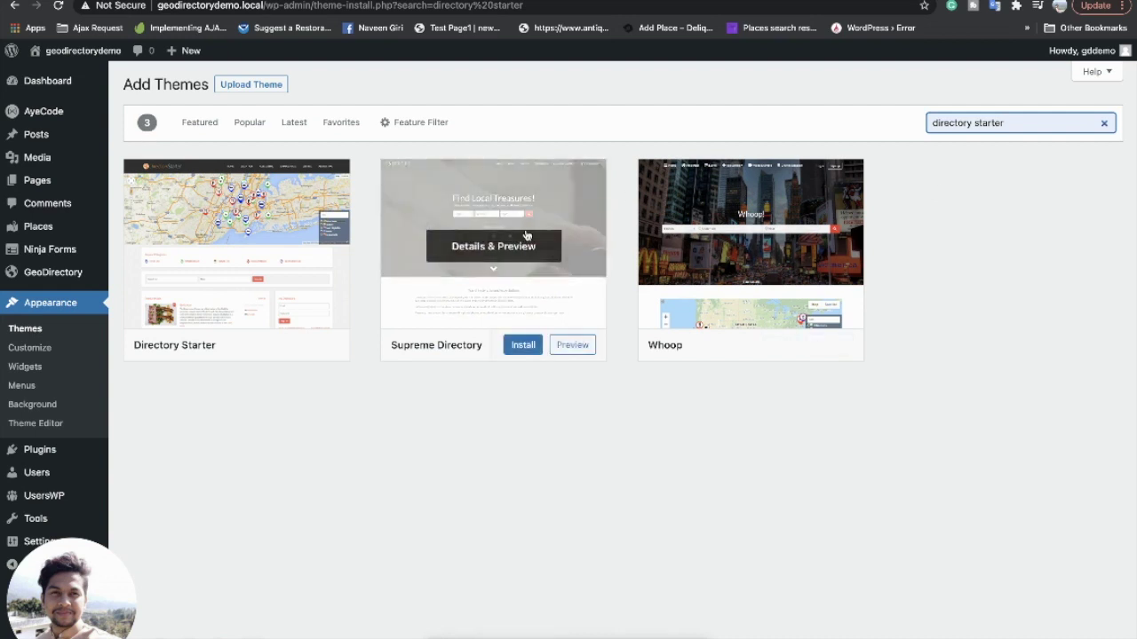
pyautogui.click(785, 346)
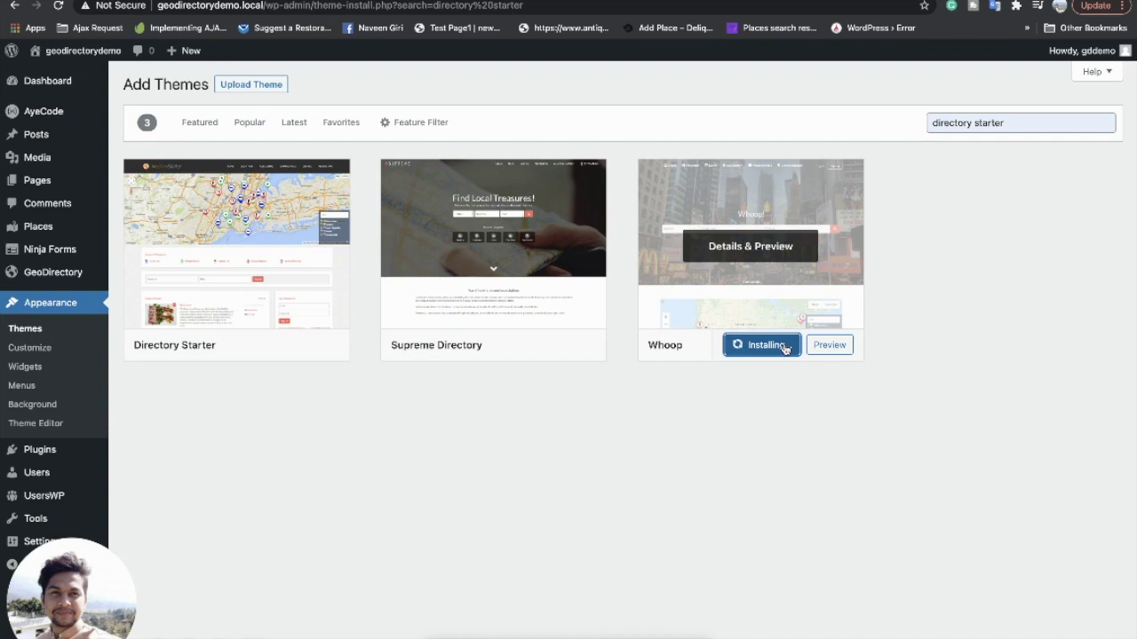
pyautogui.click(265, 345)
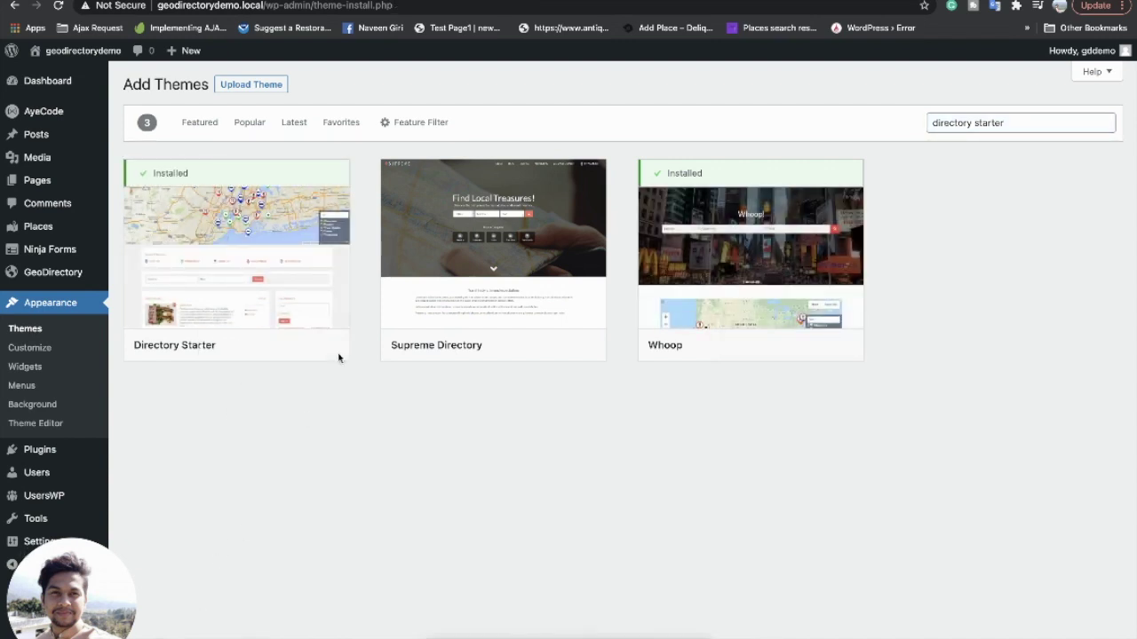
pyautogui.moveTo(767, 275)
pyautogui.click(762, 348)
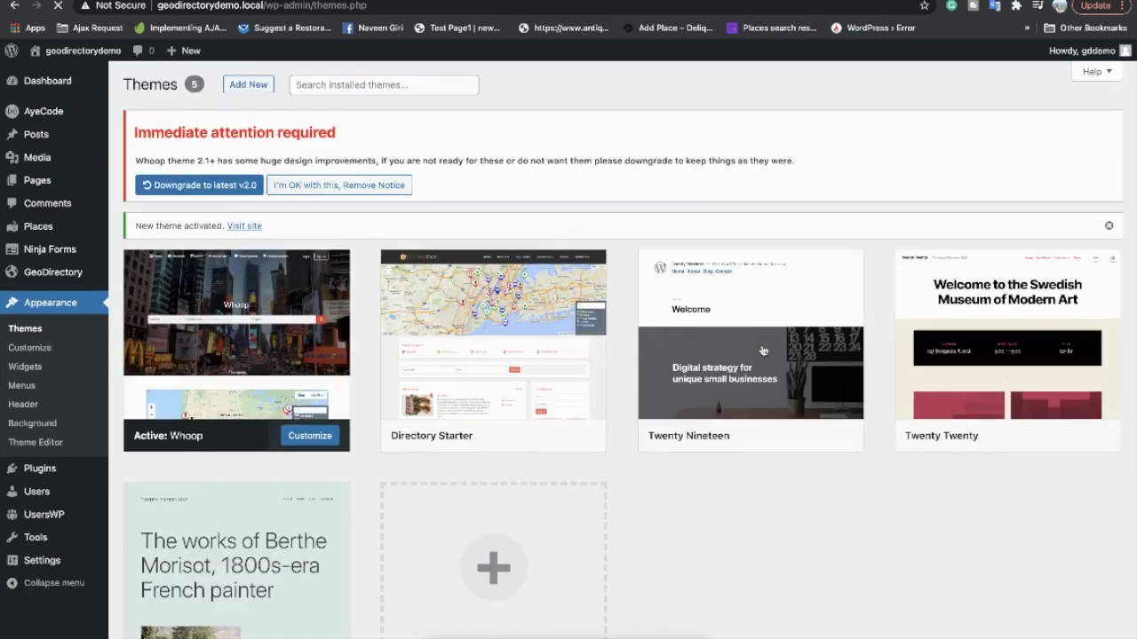
# - Review the installed themes and view the public Places page and site home page with the Whoop theme
pyautogui.moveTo(457, 246)
pyautogui.scroll(-2, 457, 246)
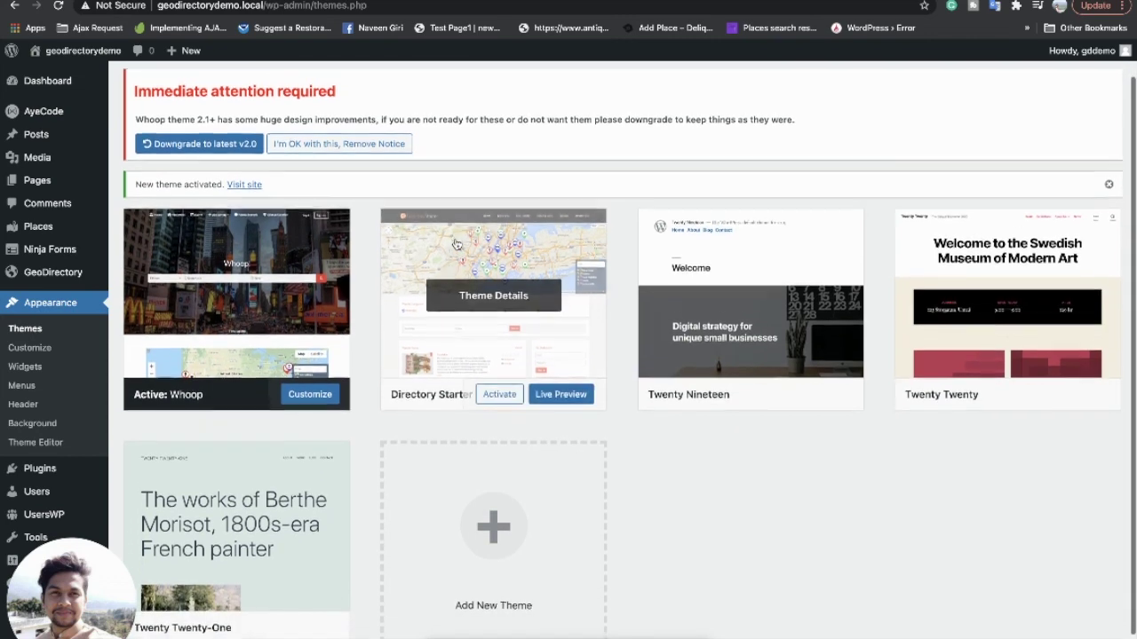
pyautogui.scroll(2, 457, 246)
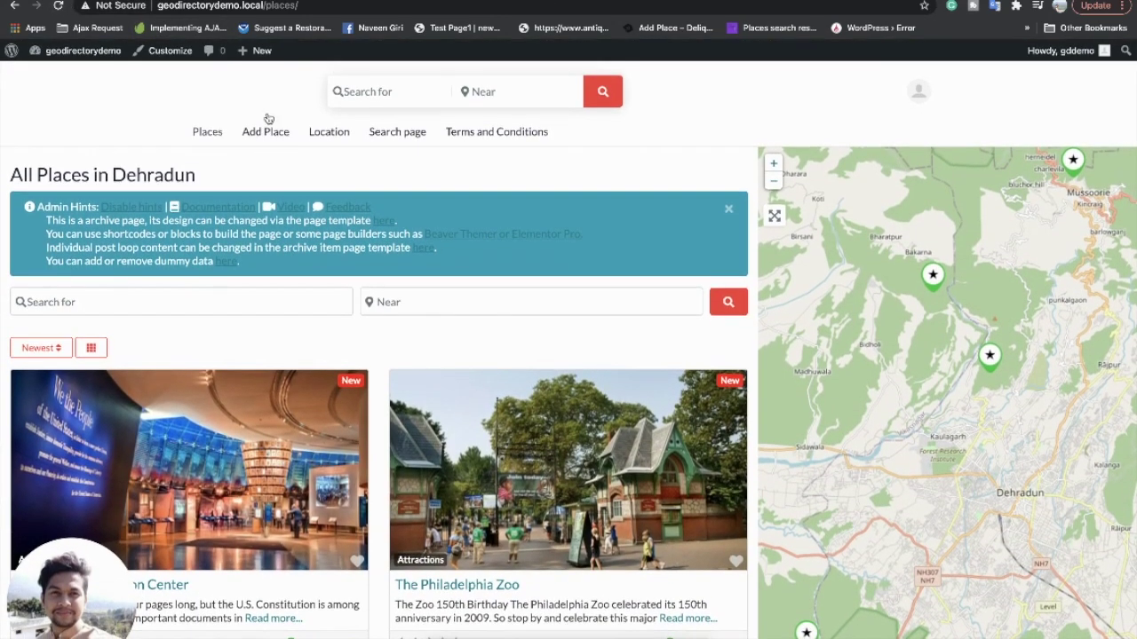
pyautogui.moveTo(266, 6); pyautogui.dragTo(320, 15)
pyautogui.press('BackSpace')
pyautogui.press('Return')
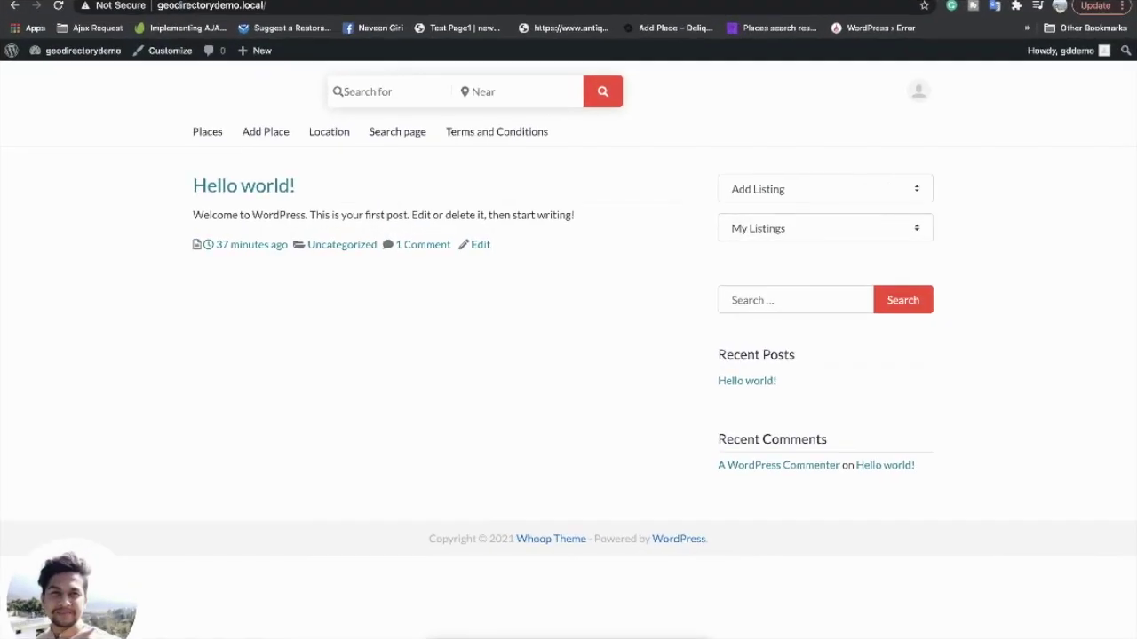
# - Return to the WordPress admin and look through the list of all existing pages
pyautogui.hotkey('ctrl', 'Tab')
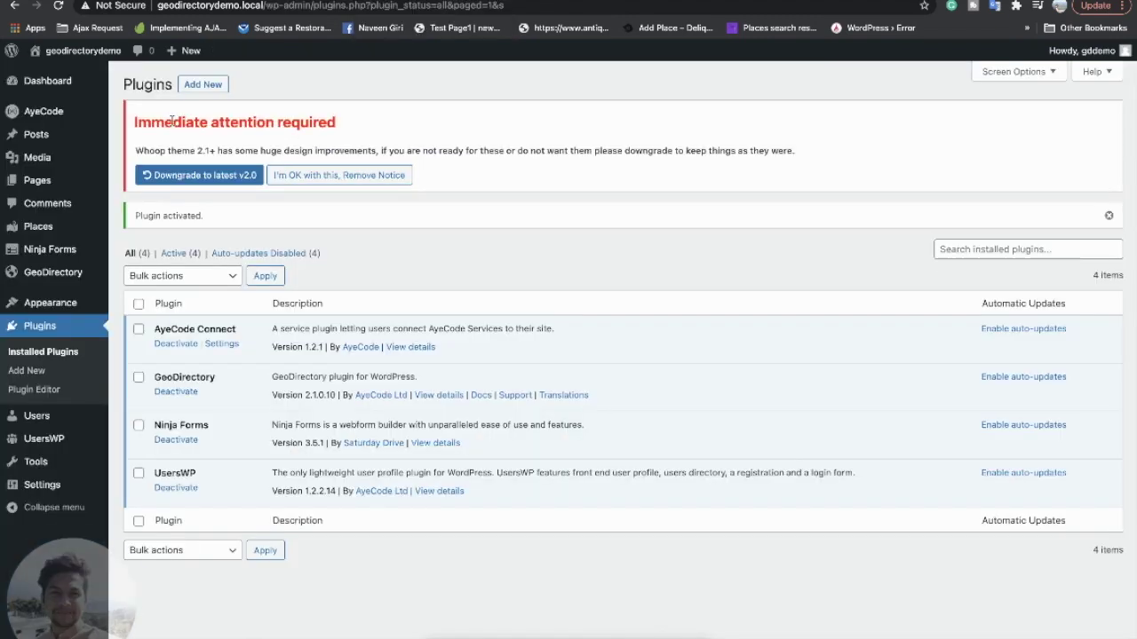
pyautogui.moveTo(52, 160)
pyautogui.moveTo(45, 180)
pyautogui.click(200, 188)
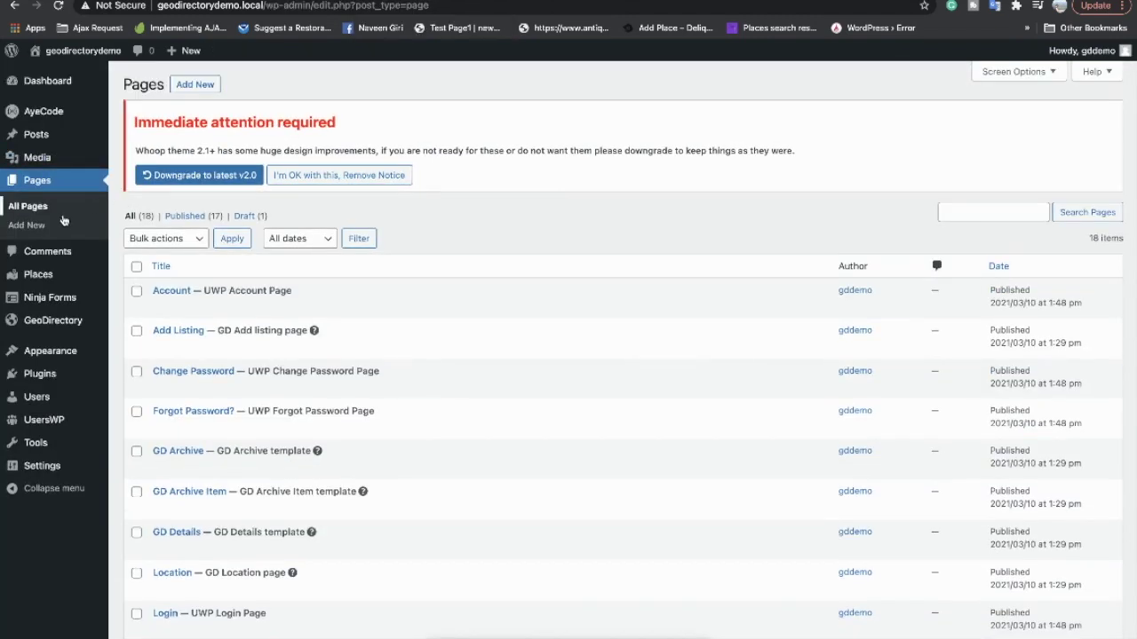
pyautogui.scroll(-5, 347, 388)
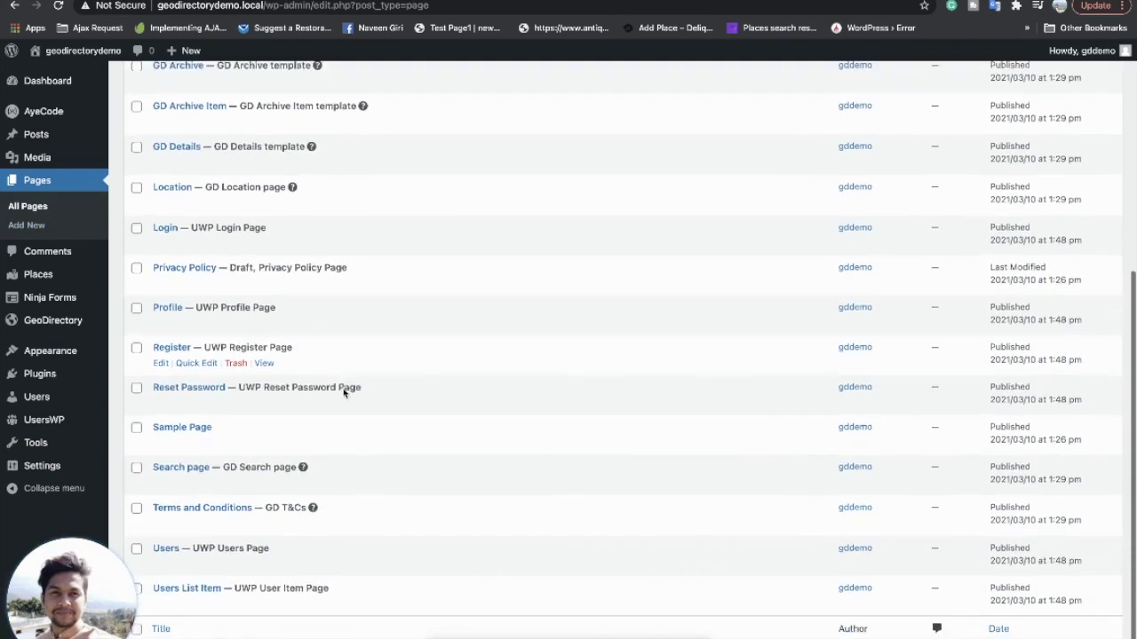
# - Create a new page, dismiss the block editor welcome guide and title the page "Homepage"
pyautogui.moveTo(52, 277)
pyautogui.click(29, 225)
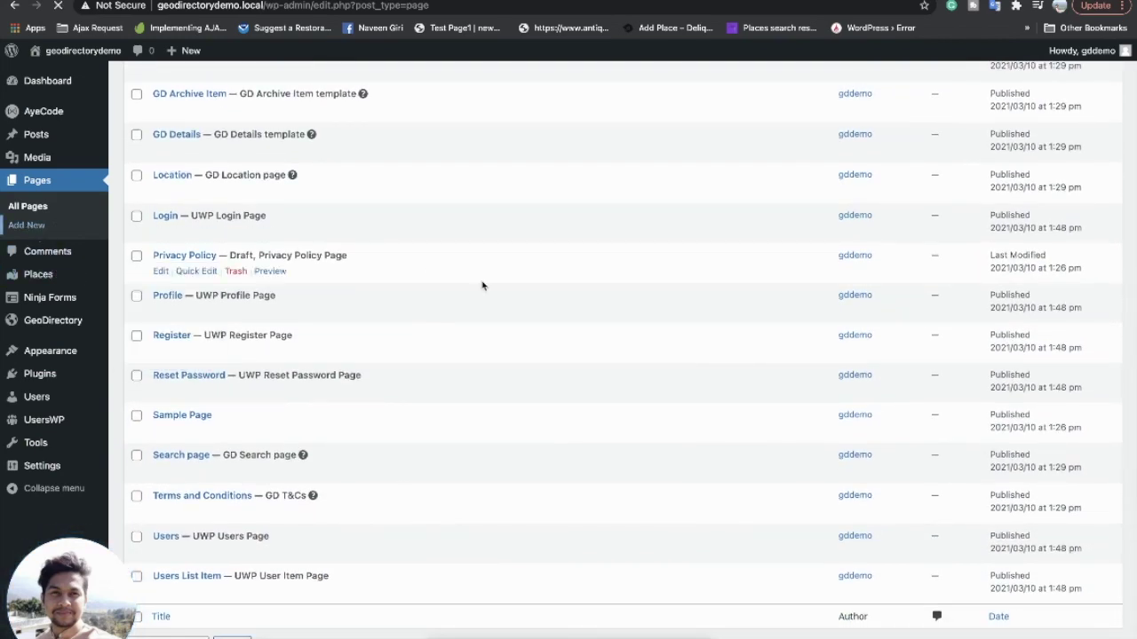
pyautogui.scroll(1, 482, 286)
pyautogui.scroll(5, 482, 286)
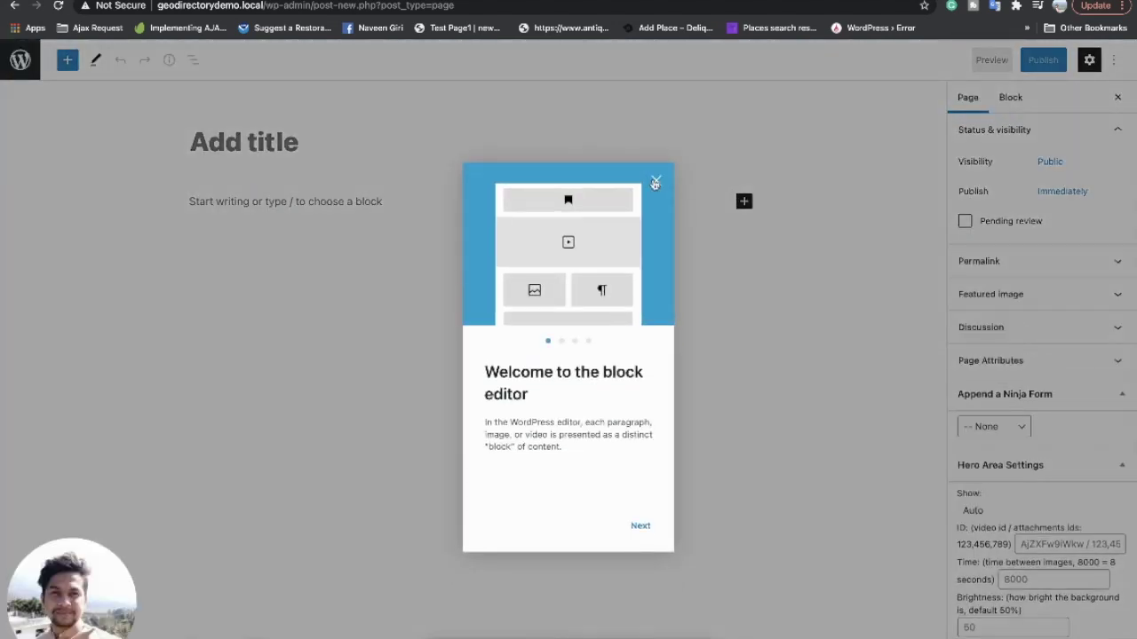
pyautogui.click(653, 179)
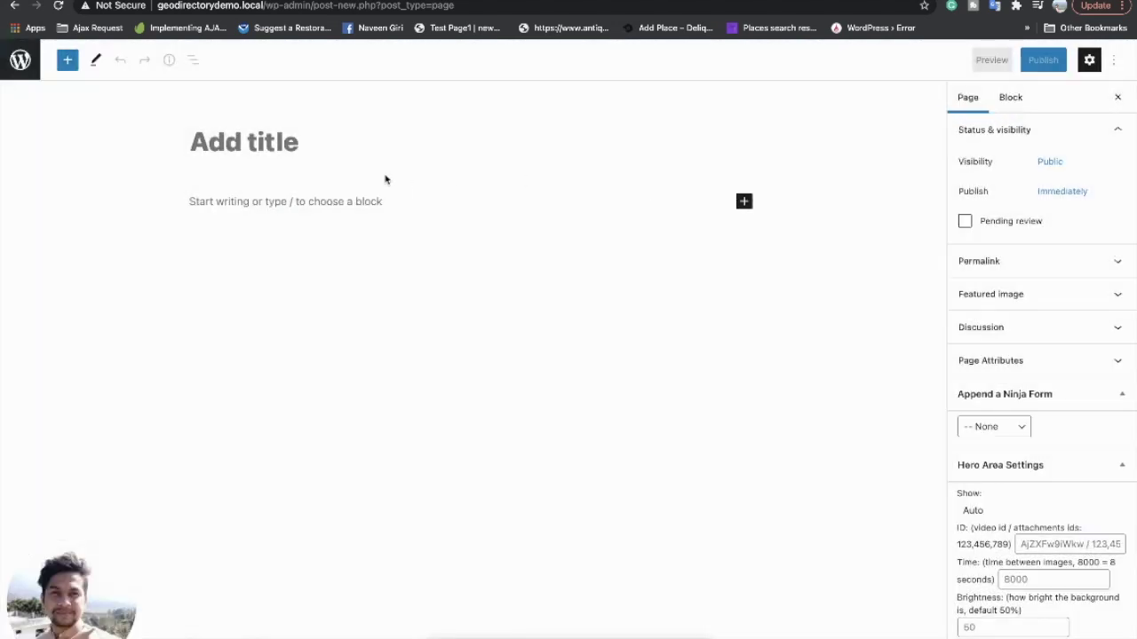
pyautogui.write('Homepage')
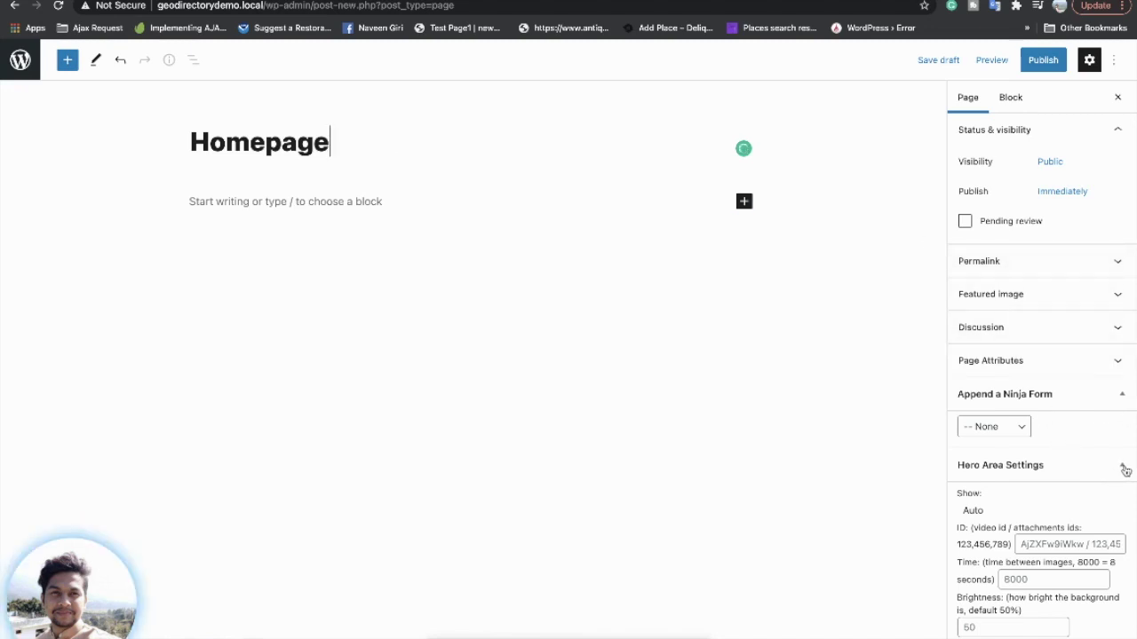
# - Assign the Whoop Home template to the Homepage page and publish it
pyautogui.click(1114, 361)
pyautogui.click(1049, 407)
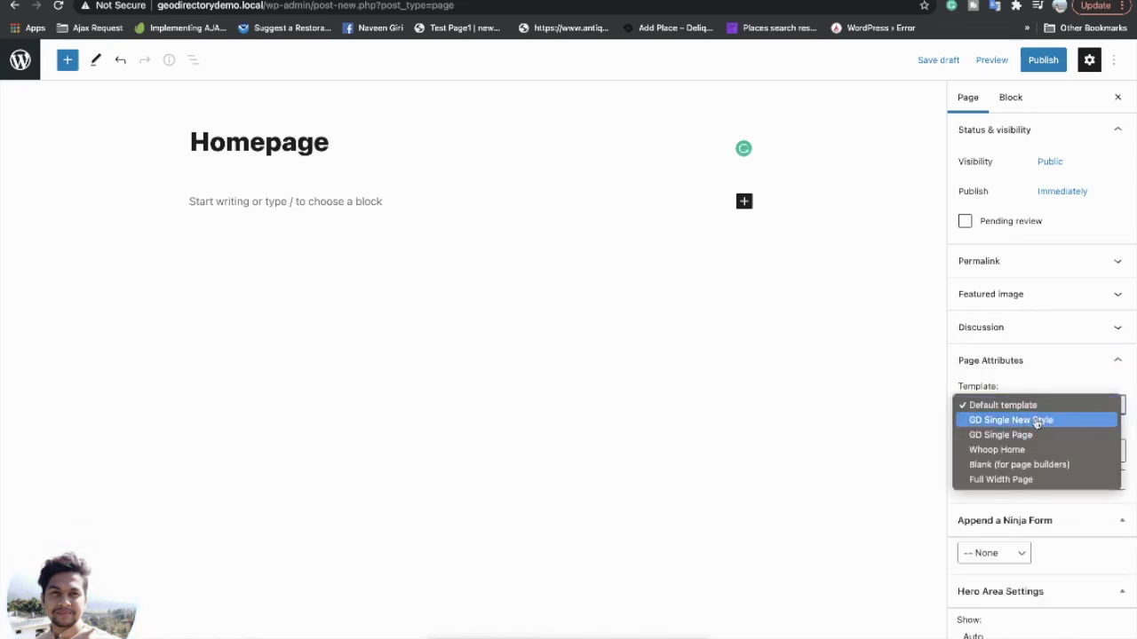
pyautogui.click(1022, 450)
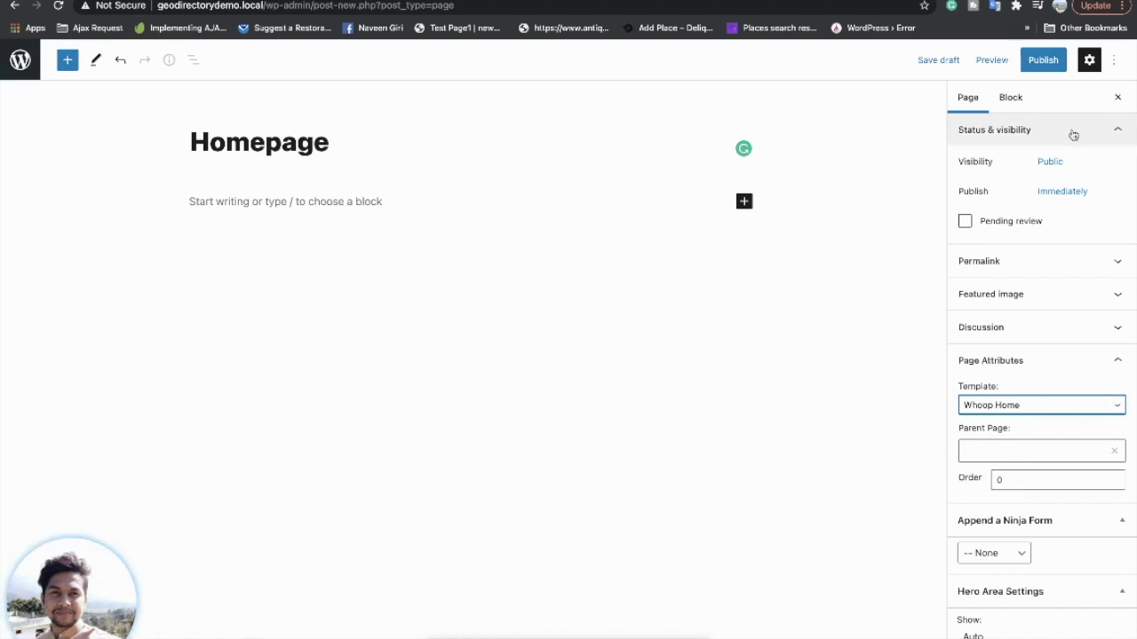
pyautogui.click(1045, 63)
pyautogui.click(996, 60)
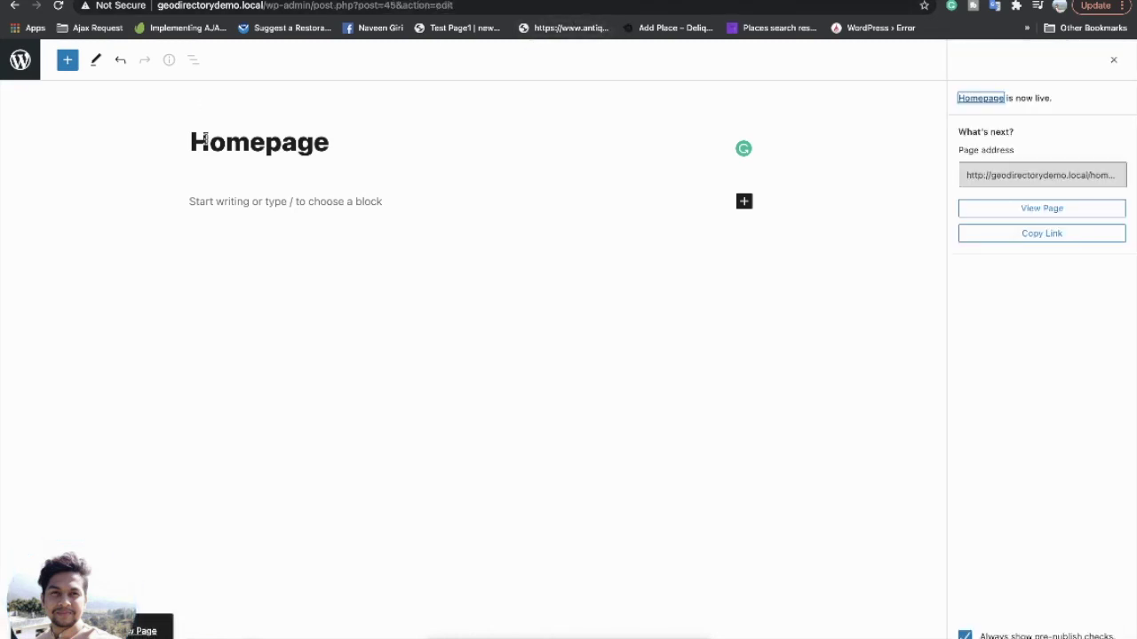
# - Open the published Homepage page in a new tab and compare it with the site's current front page
pyautogui.rightClick(147, 625)
pyautogui.click(234, 385)
pyautogui.hotkey('ctrl', 'Tab')
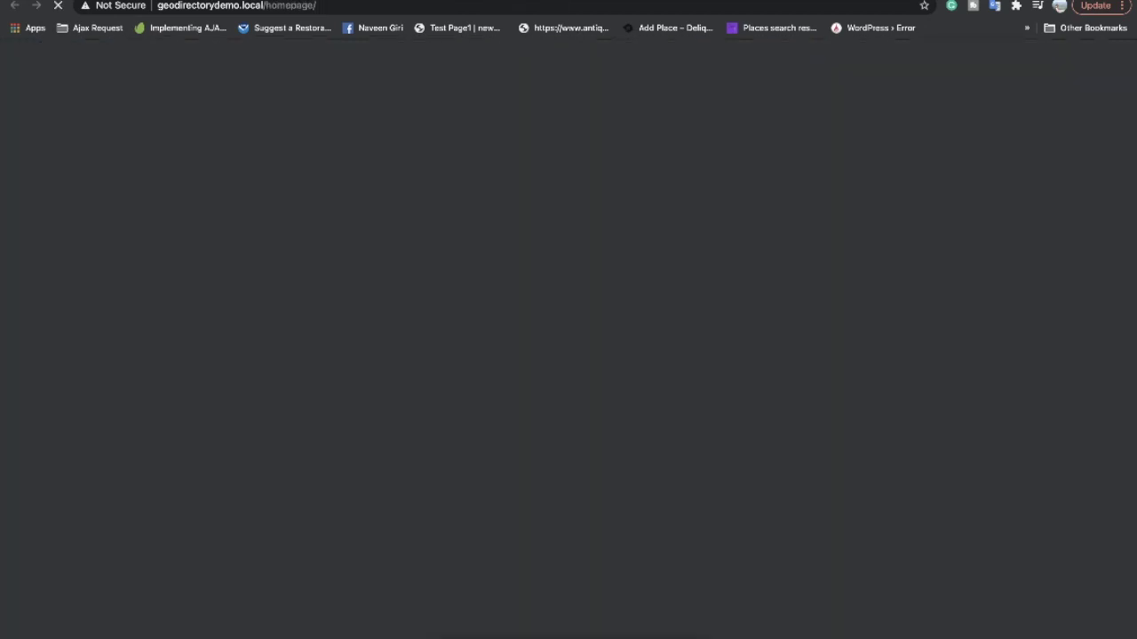
pyautogui.scroll(-1, 491, 212)
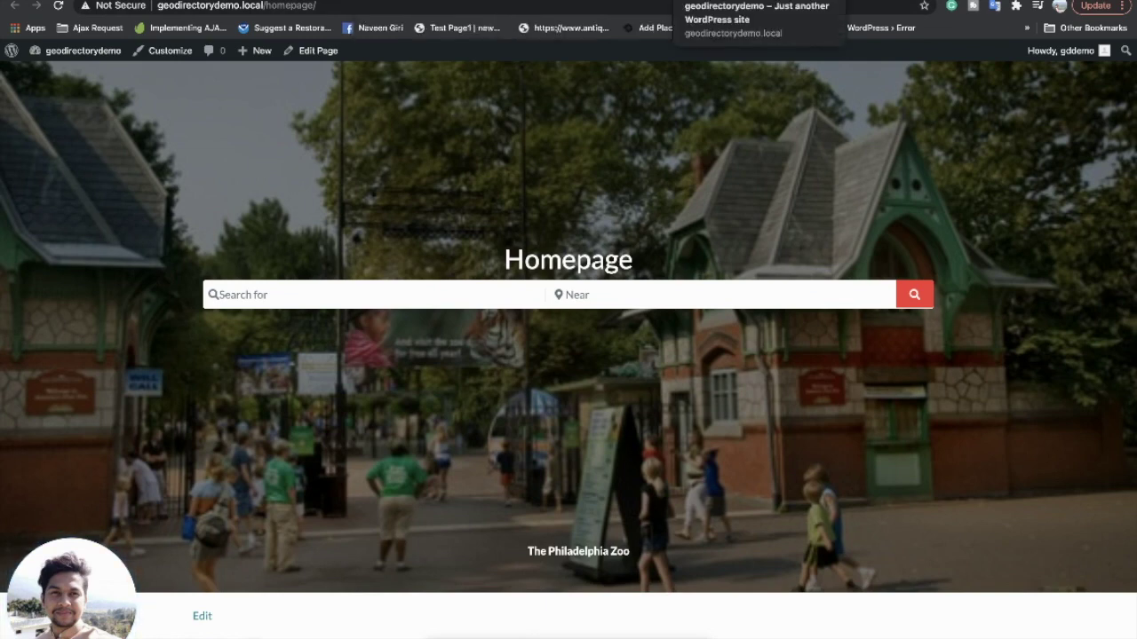
pyautogui.click(675, 1)
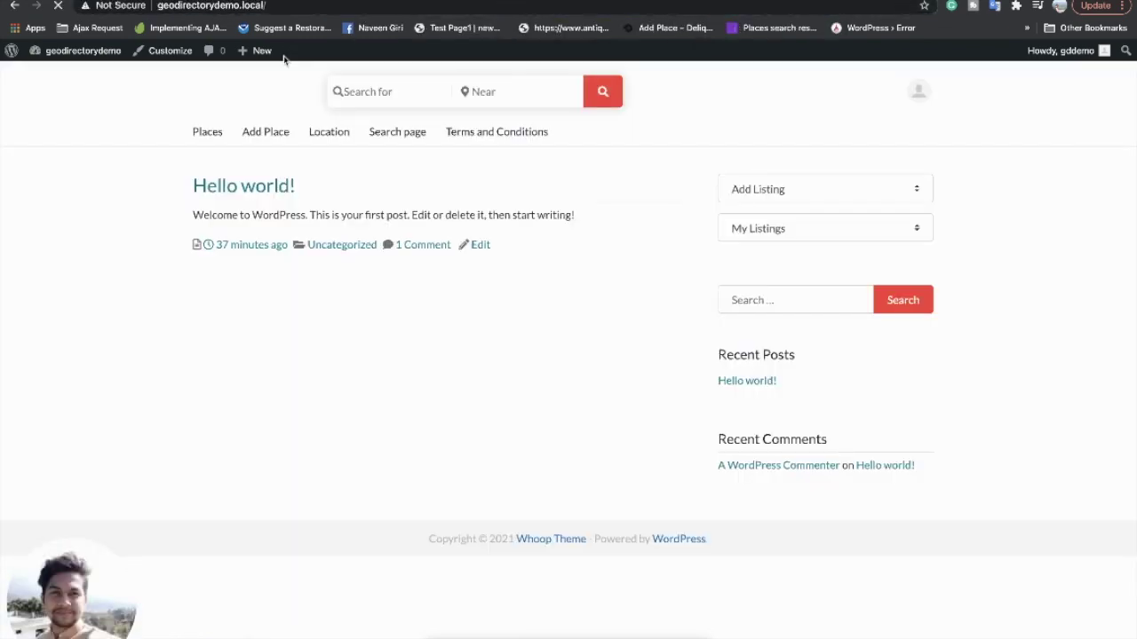
# - In the WordPress reading settings, make the front page a static page using "Homepage" and save the changes
pyautogui.hotkey('ctrl', 'shift', 'Tab')
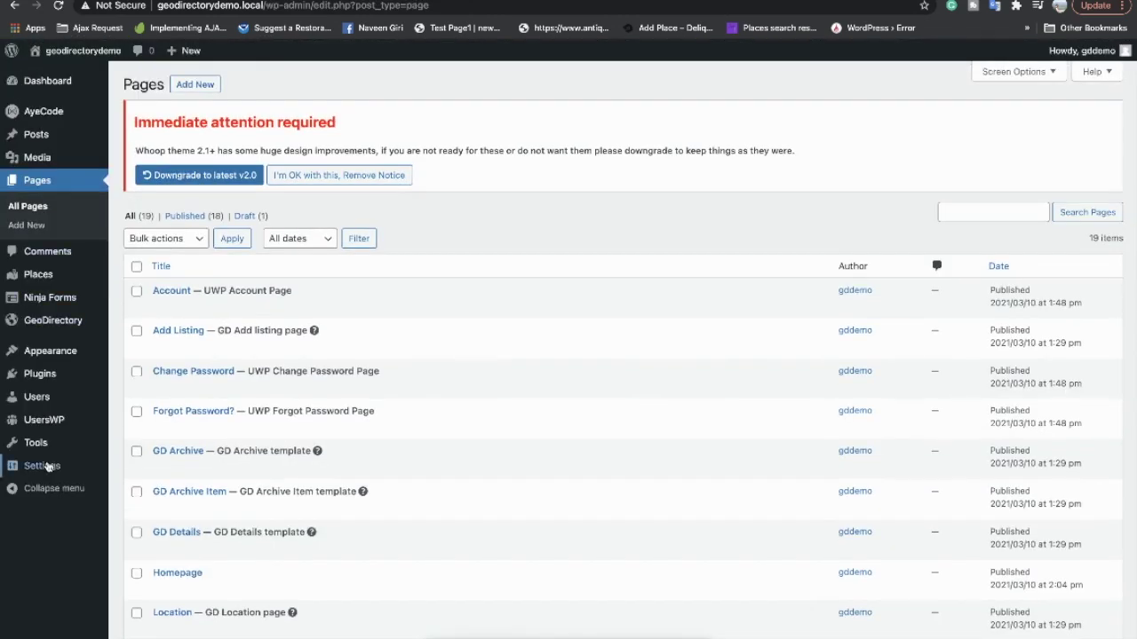
pyautogui.moveTo(49, 468)
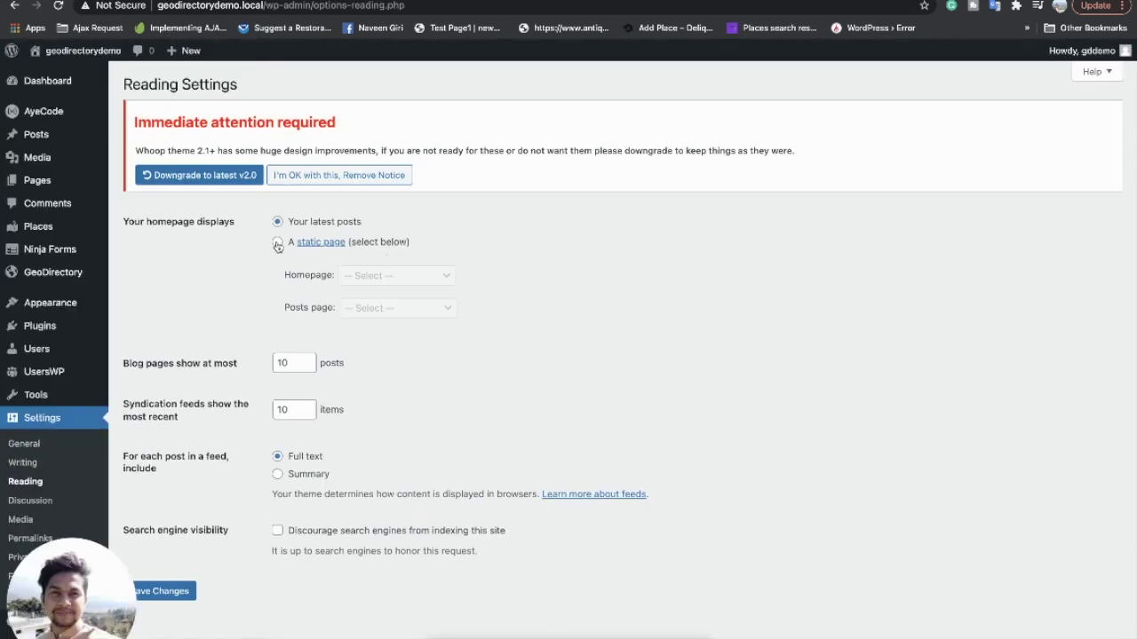
pyautogui.click(277, 243)
pyautogui.click(366, 276)
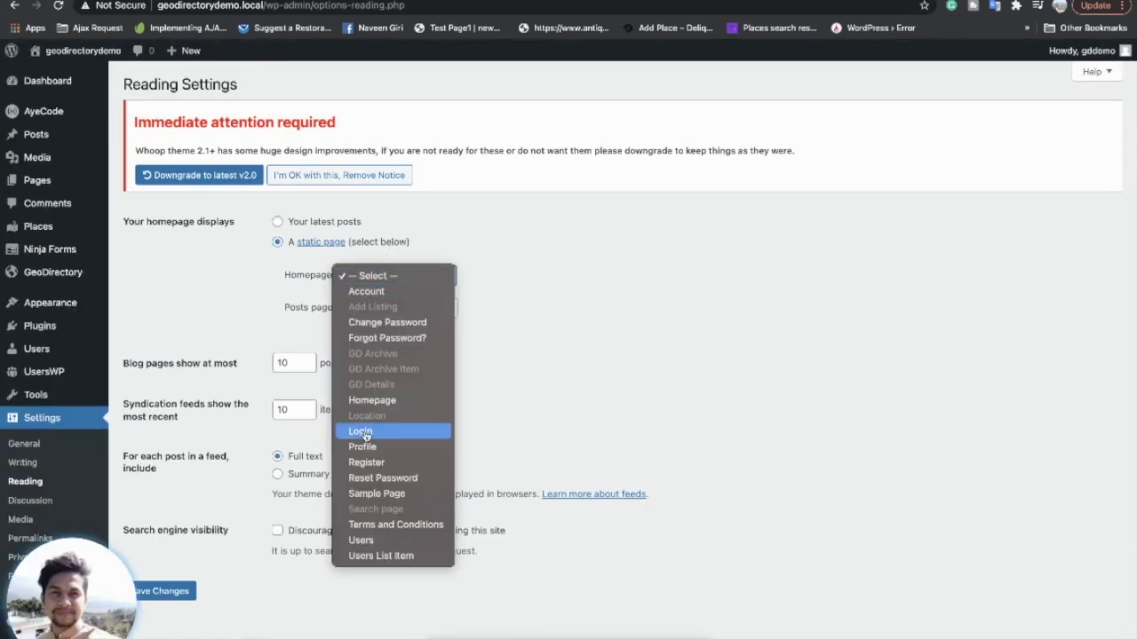
pyautogui.click(371, 399)
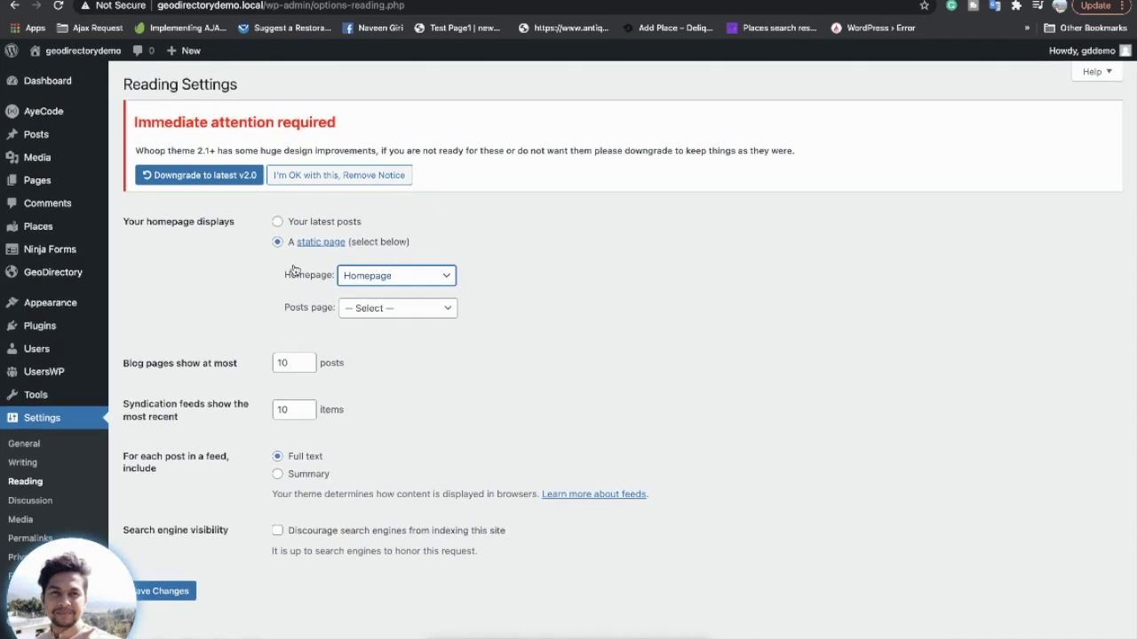
pyautogui.click(181, 591)
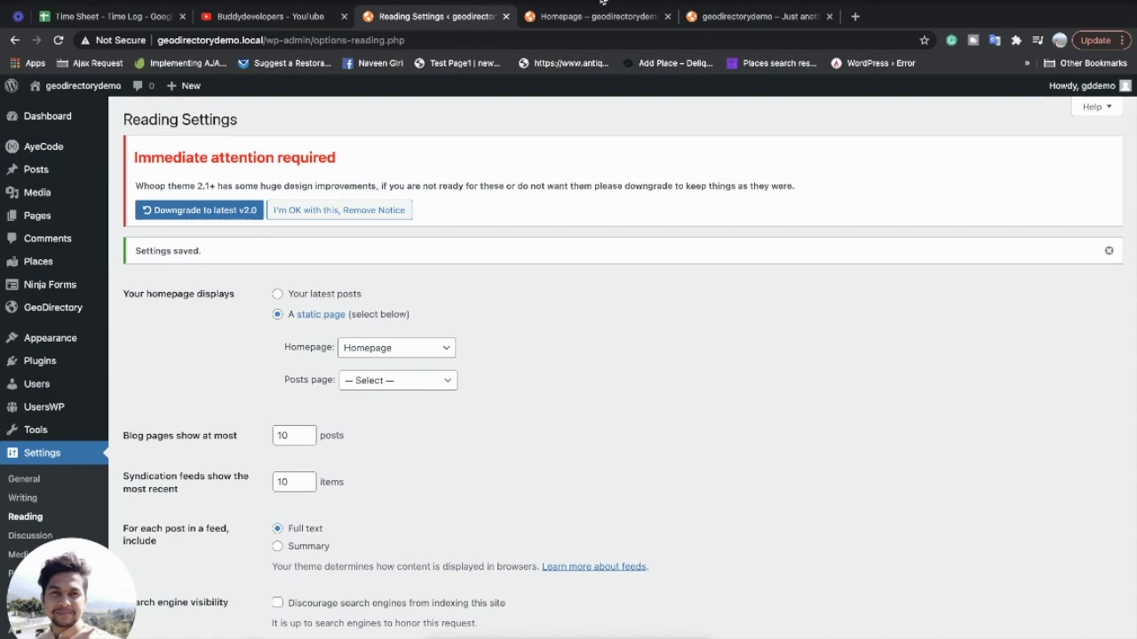
# - Reload the site's front page and examine the Whoop Home layout with its search fields and background images
pyautogui.click(590, 16)
pyautogui.click(741, 16)
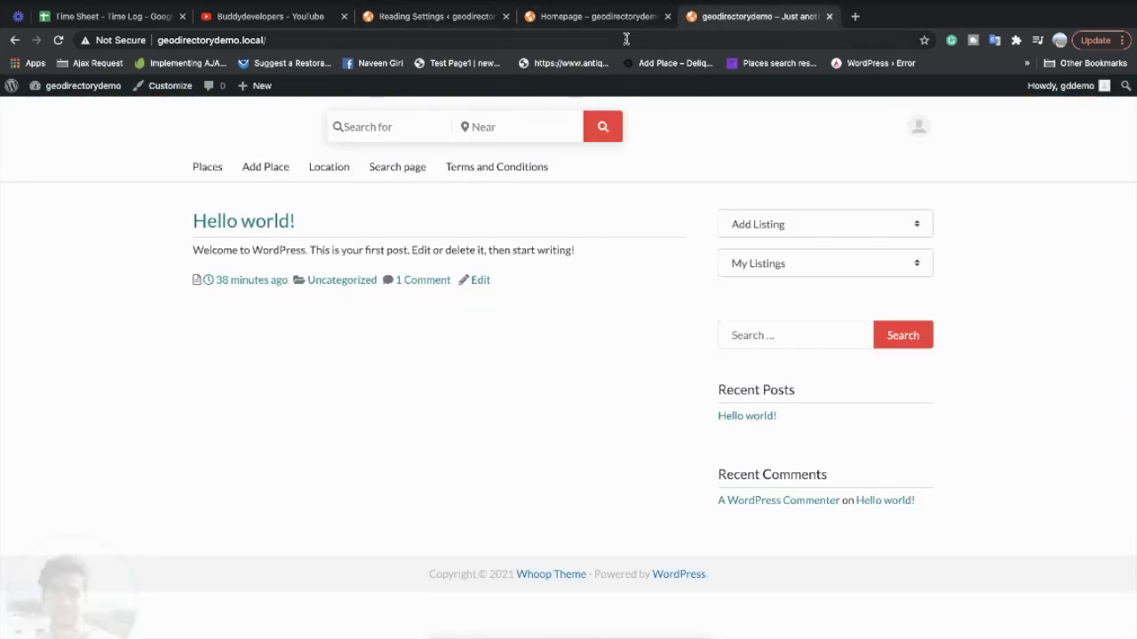
pyautogui.hotkey('ctrl', 'r')
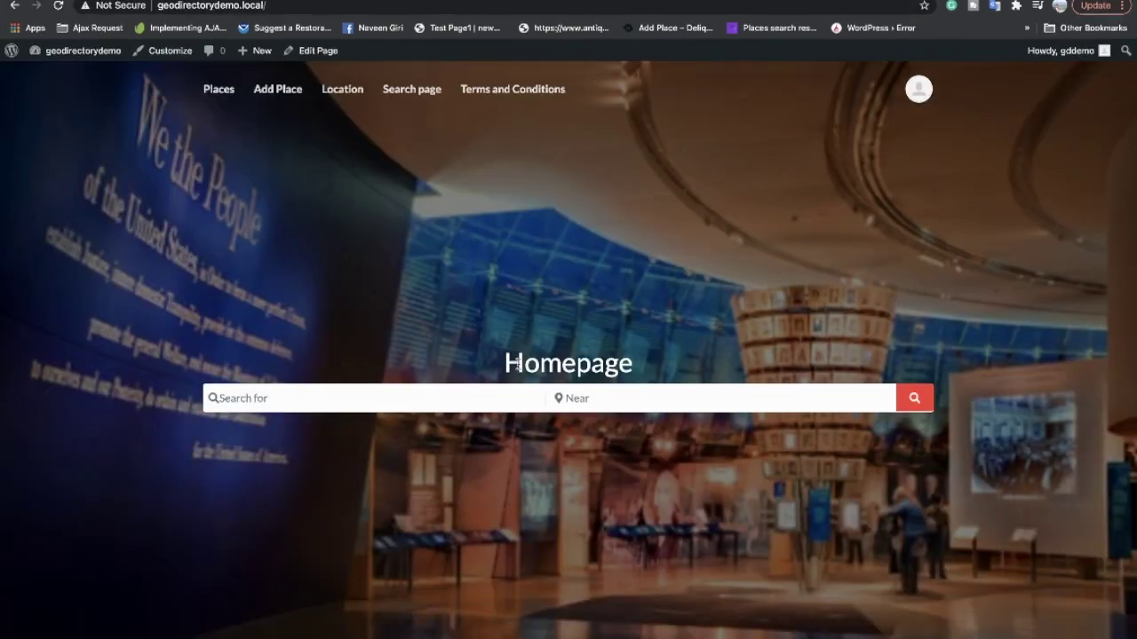
pyautogui.scroll(-2, 519, 364)
pyautogui.scroll(2, 520, 368)
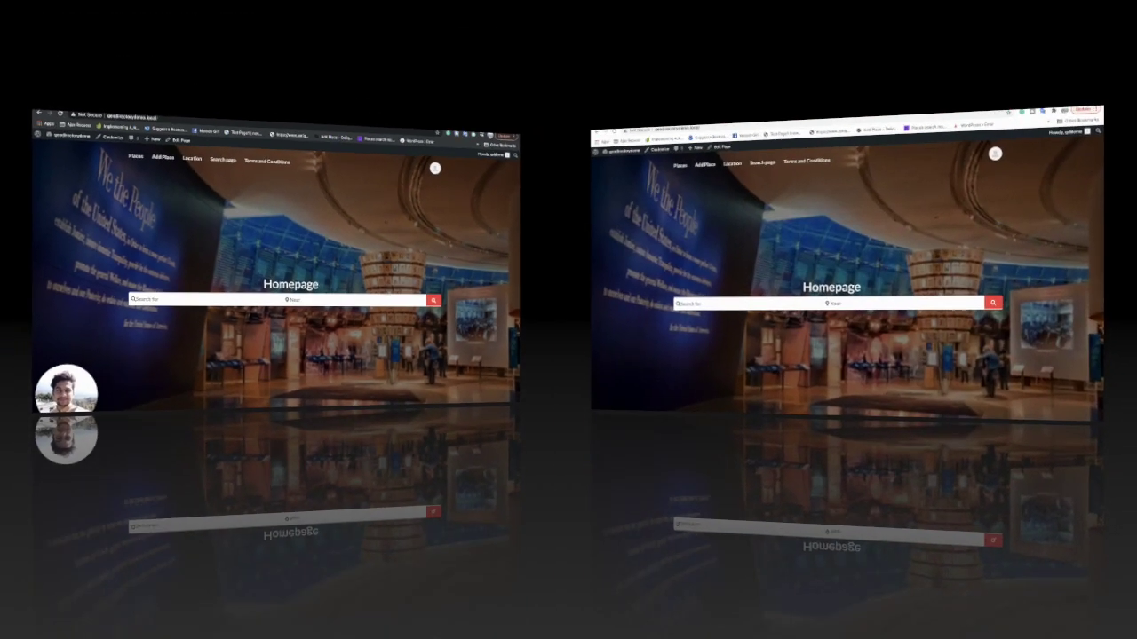
pyautogui.scroll(-2, 423, 317)
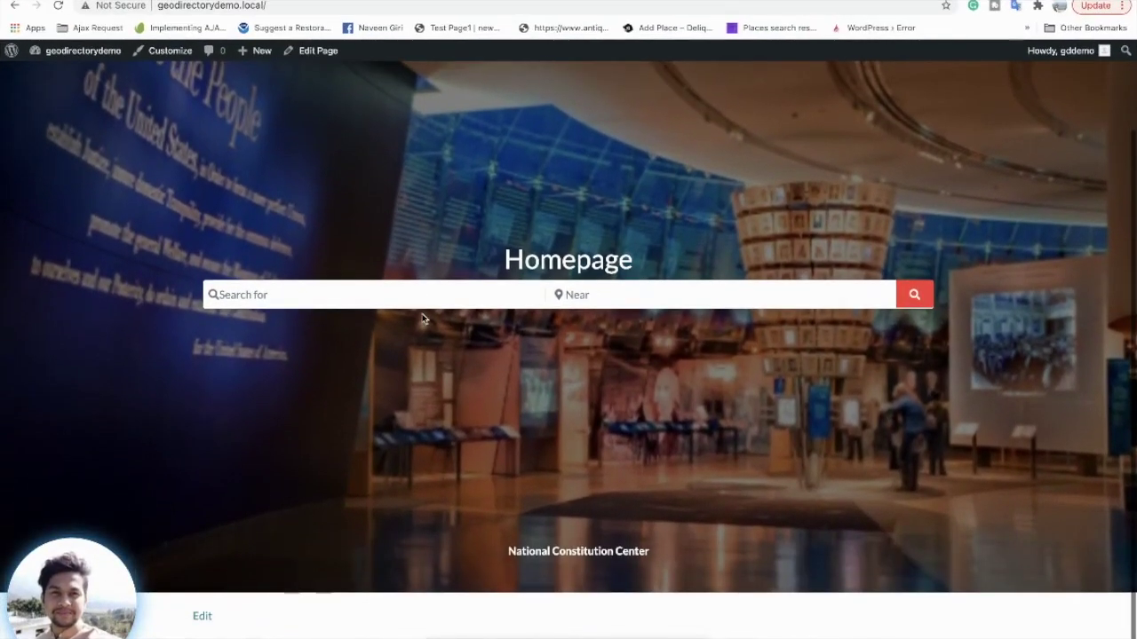
pyautogui.scroll(2, 422, 318)
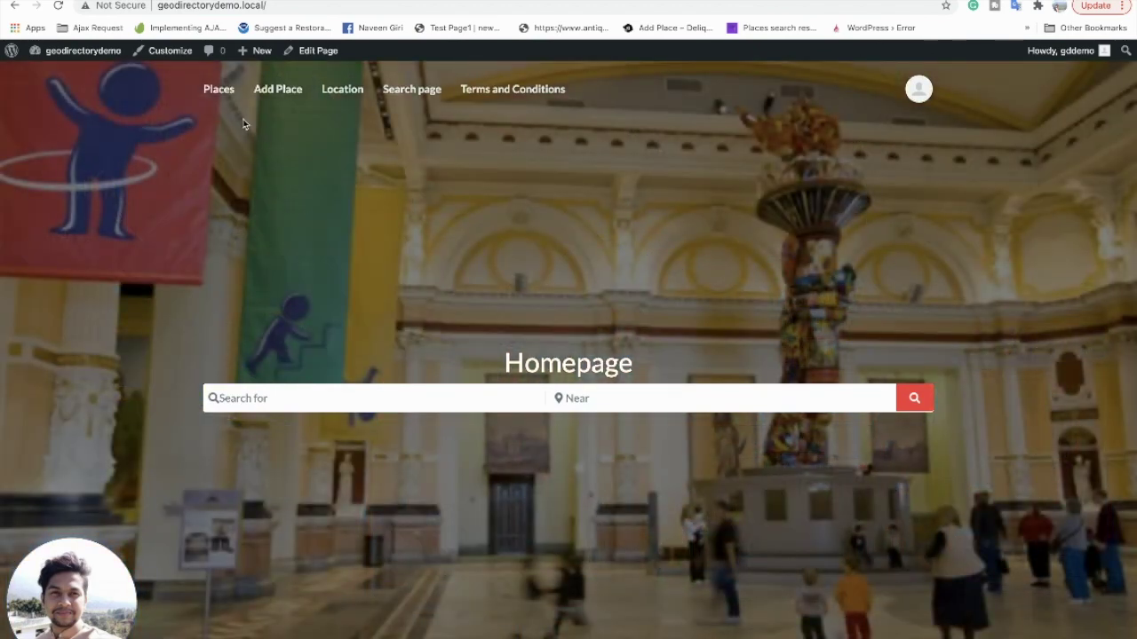
# - View the public Places page and examine its Dehradun listings and map
pyautogui.scroll(-1, 262, 160)
pyautogui.scroll(1, 249, 142)
pyautogui.scroll(-3, 267, 177)
pyautogui.scroll(-4, 257, 433)
pyautogui.scroll(5, 258, 433)
pyautogui.scroll(1, 257, 432)
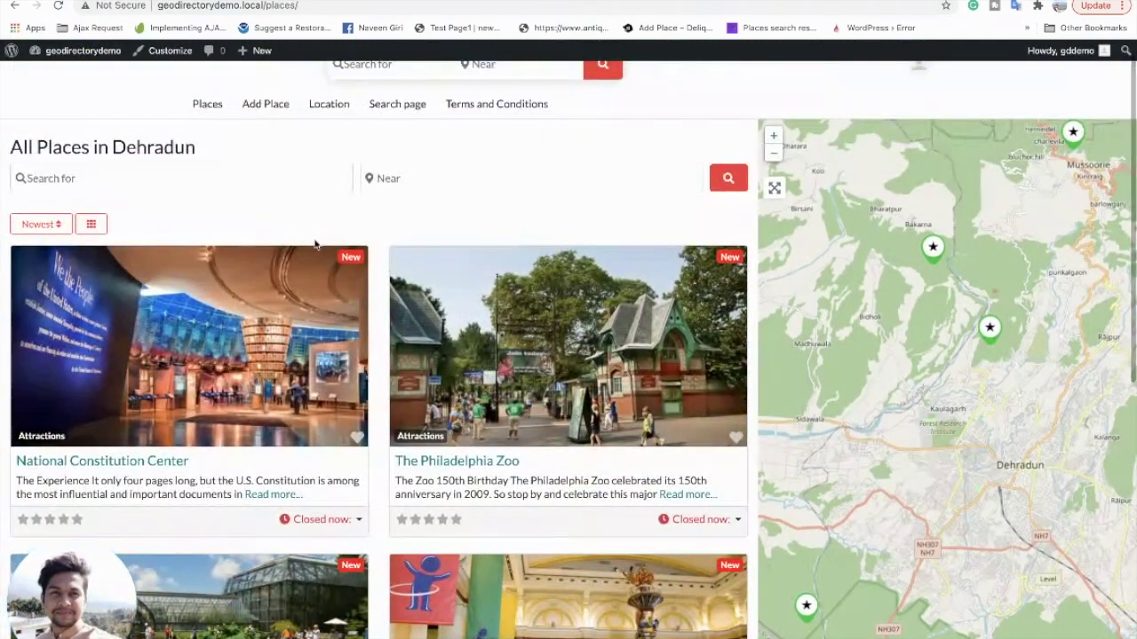
pyautogui.scroll(1, 366, 238)
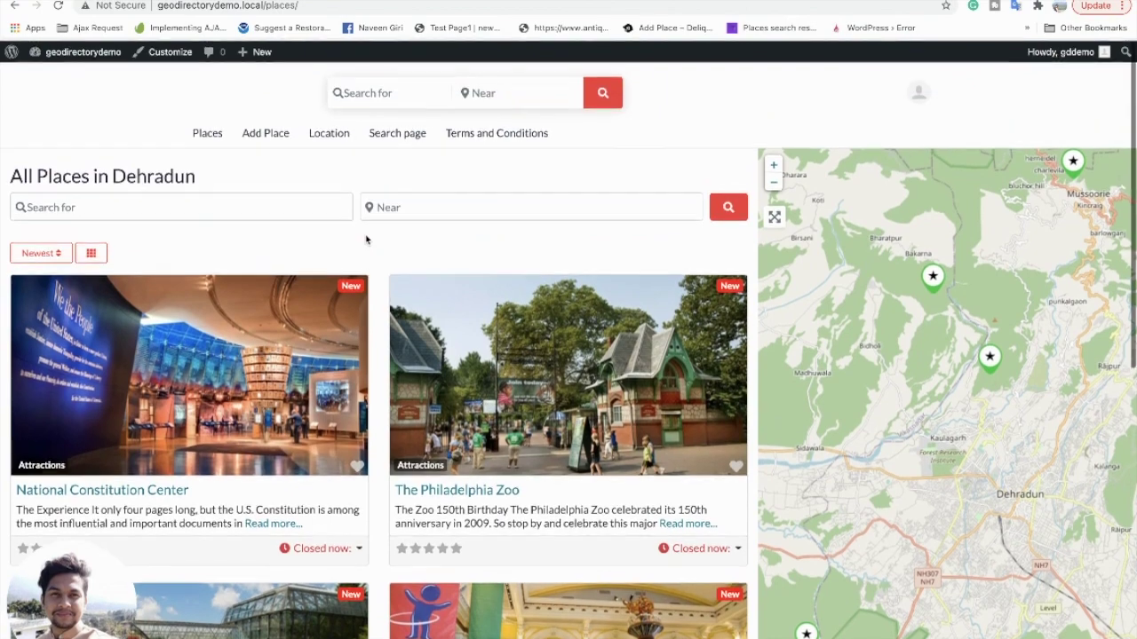
pyautogui.scroll(-1, 170, 303)
# - Open the National Constitution Center listing and examine its details page and sidebar area
pyautogui.click(170, 303)
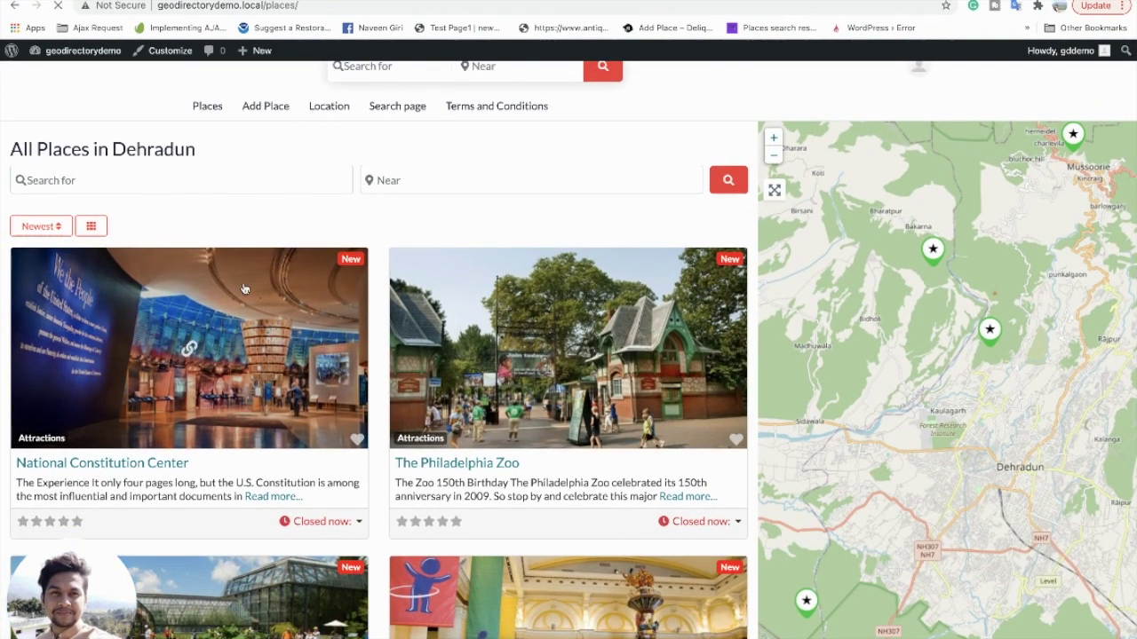
pyautogui.scroll(-5, 245, 288)
pyautogui.scroll(10, 244, 289)
pyautogui.hscroll(-5, 244, 289)
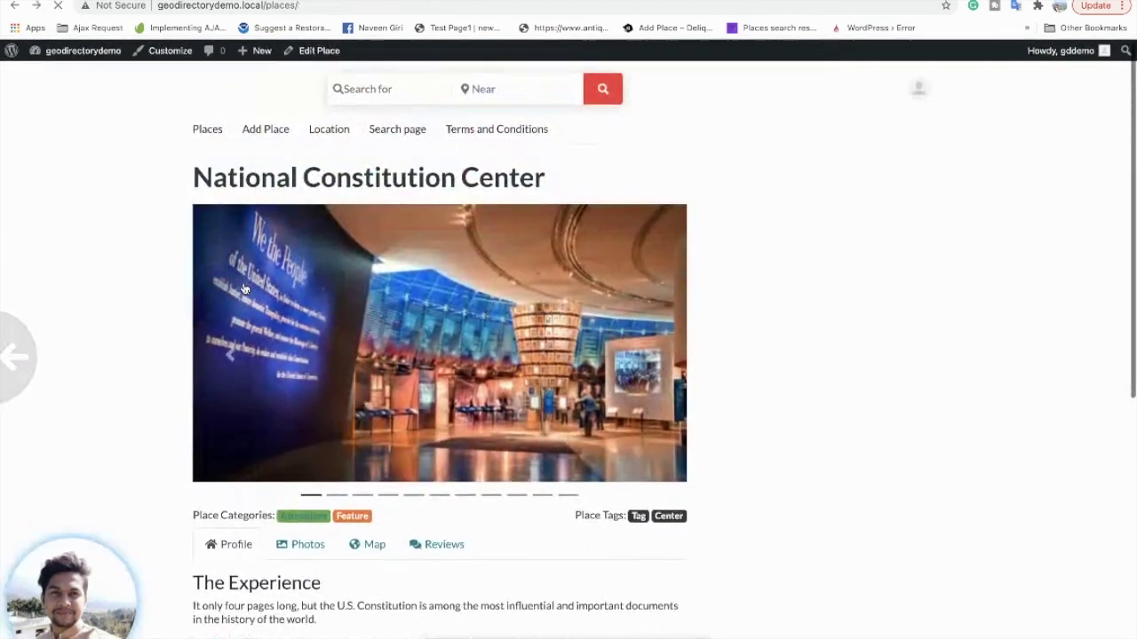
pyautogui.hscroll(5, 245, 289)
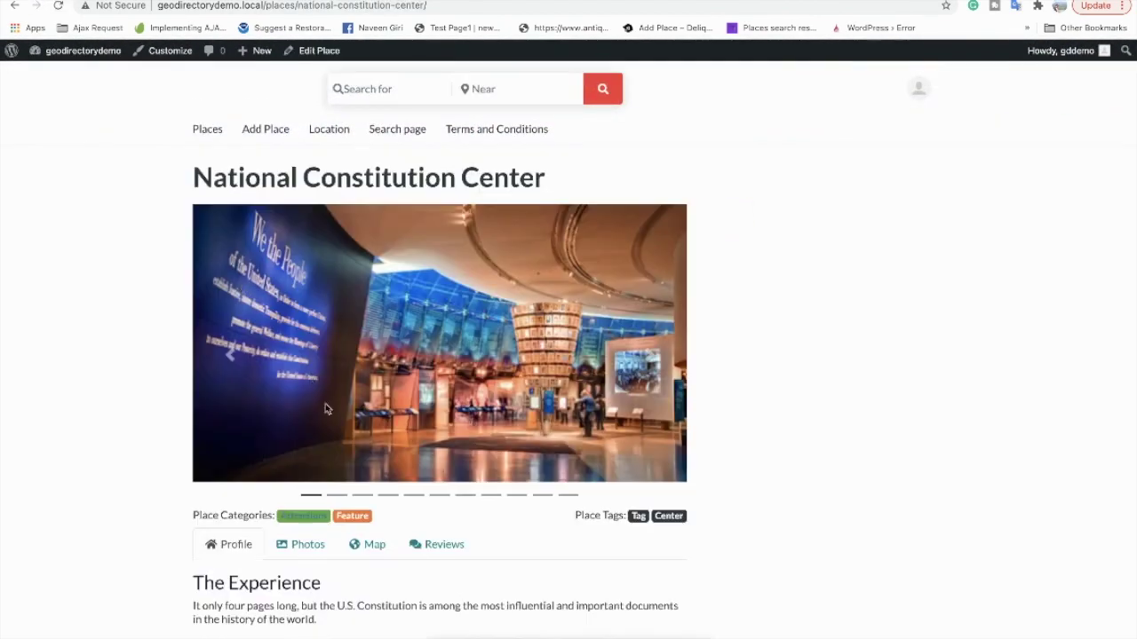
pyautogui.scroll(-4, 325, 407)
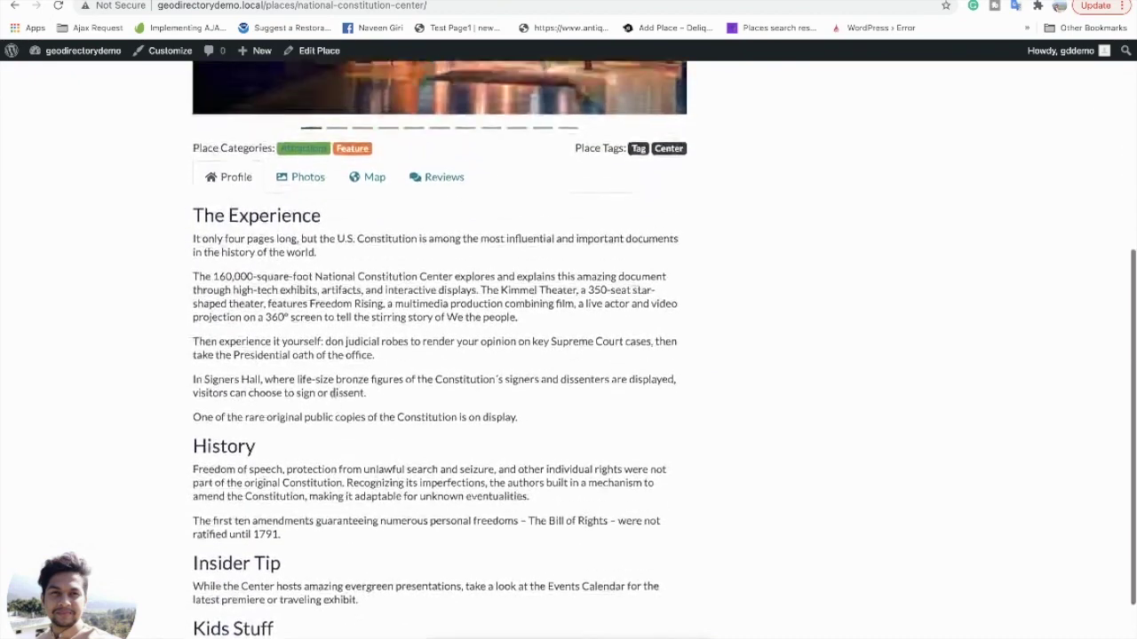
pyautogui.scroll(5, 417, 214)
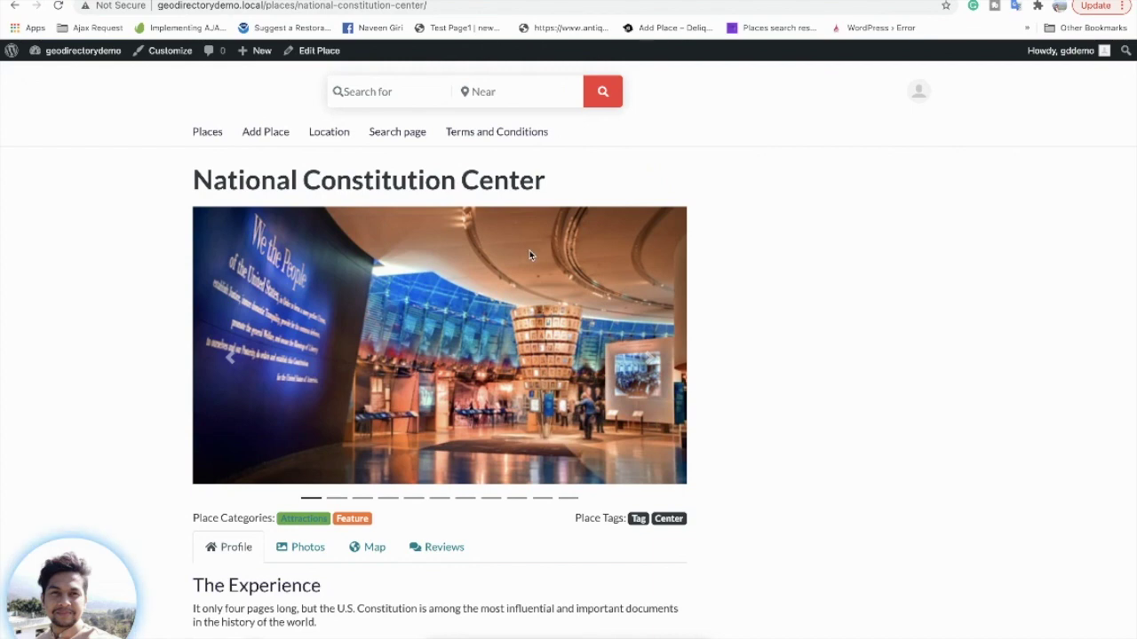
pyautogui.scroll(-2, 530, 251)
pyautogui.scroll(2, 529, 250)
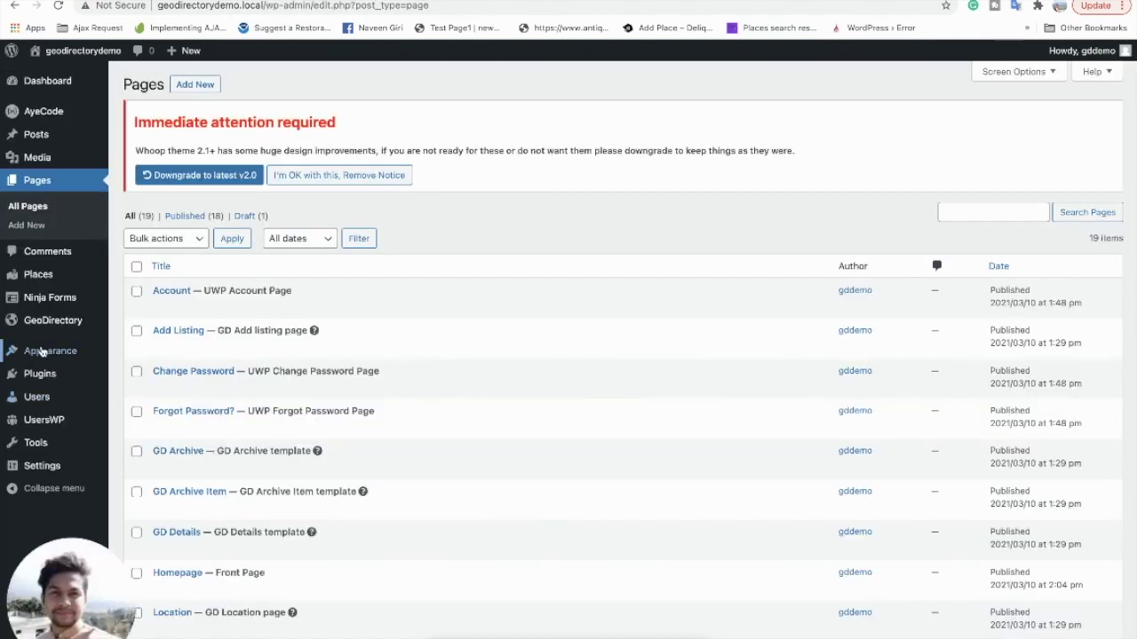
# - Move the GD > Author Actions, Output Location, Map and Dashboard widgets from Sidebar Blog to GD Sidebar, keeping Search in Sidebar Blog
pyautogui.moveTo(58, 351)
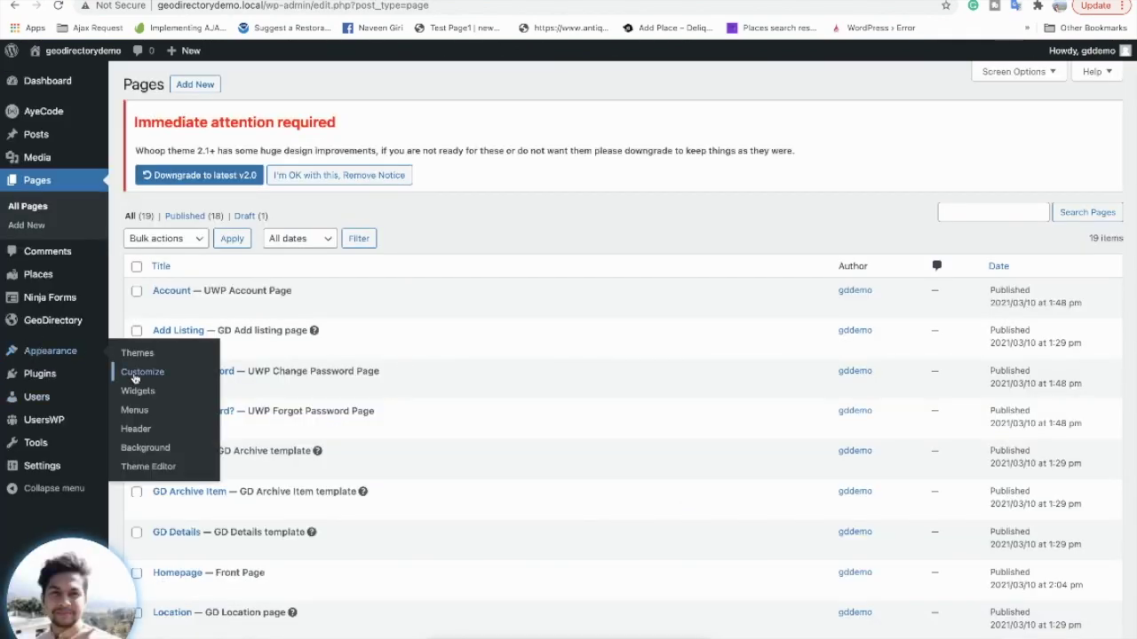
pyautogui.click(139, 393)
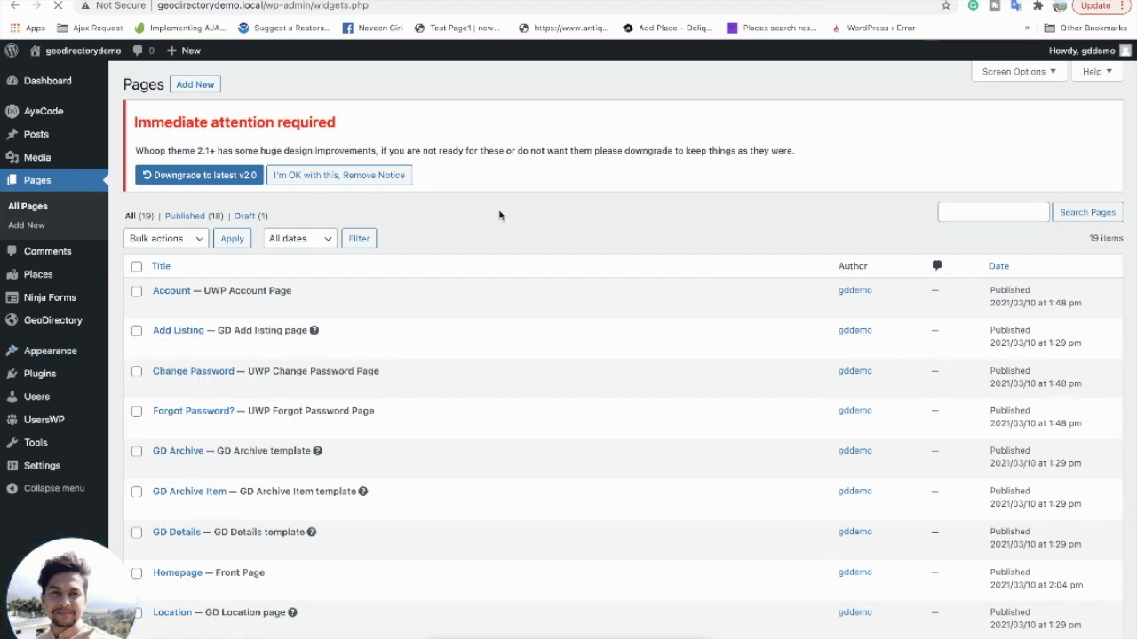
pyautogui.scroll(-2, 672, 465)
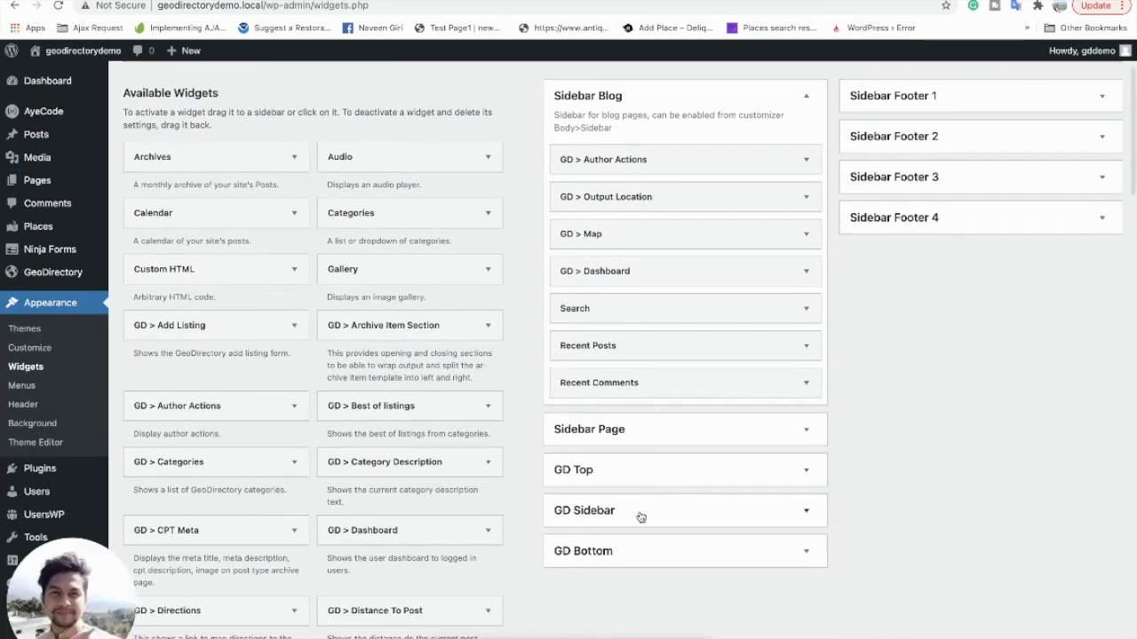
pyautogui.click(605, 509)
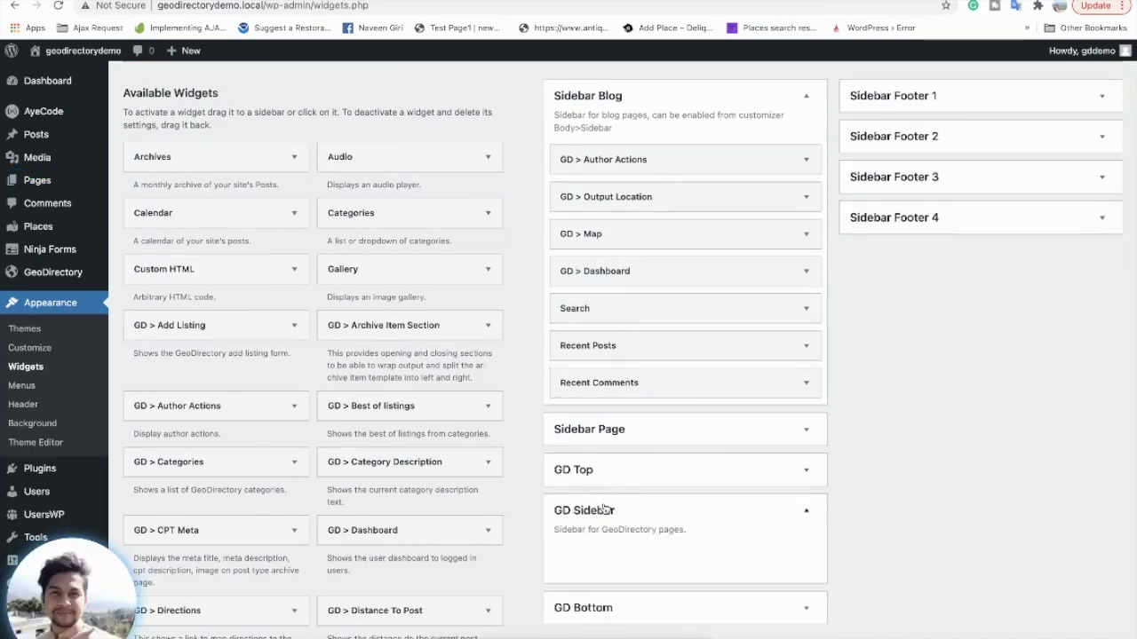
pyautogui.moveTo(629, 159); pyautogui.dragTo(634, 538)
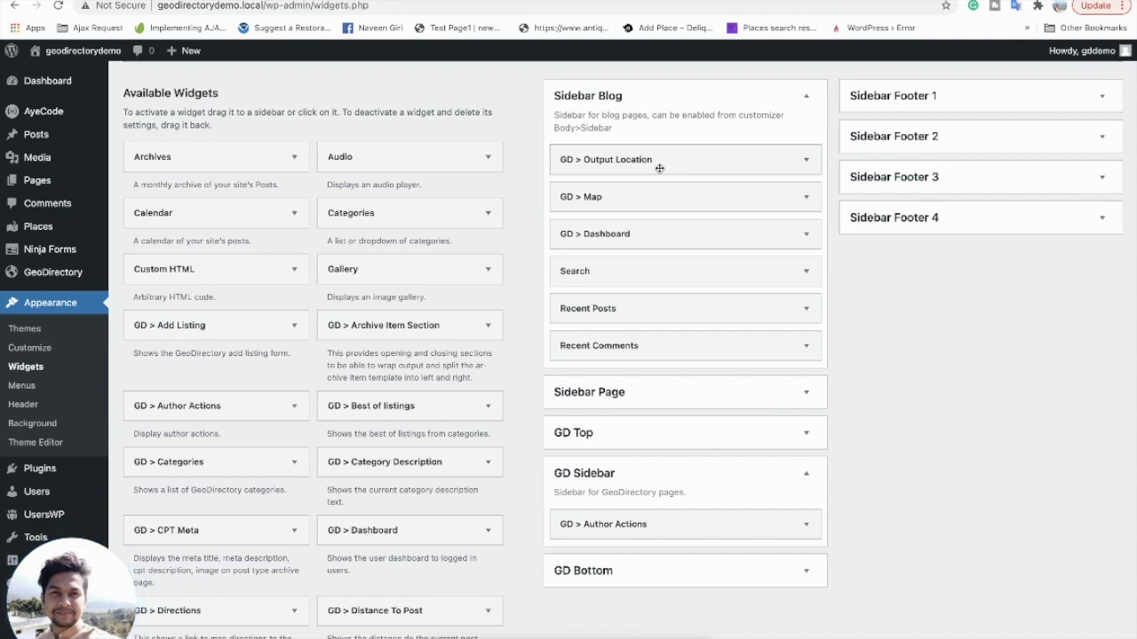
pyautogui.moveTo(661, 160); pyautogui.dragTo(664, 574)
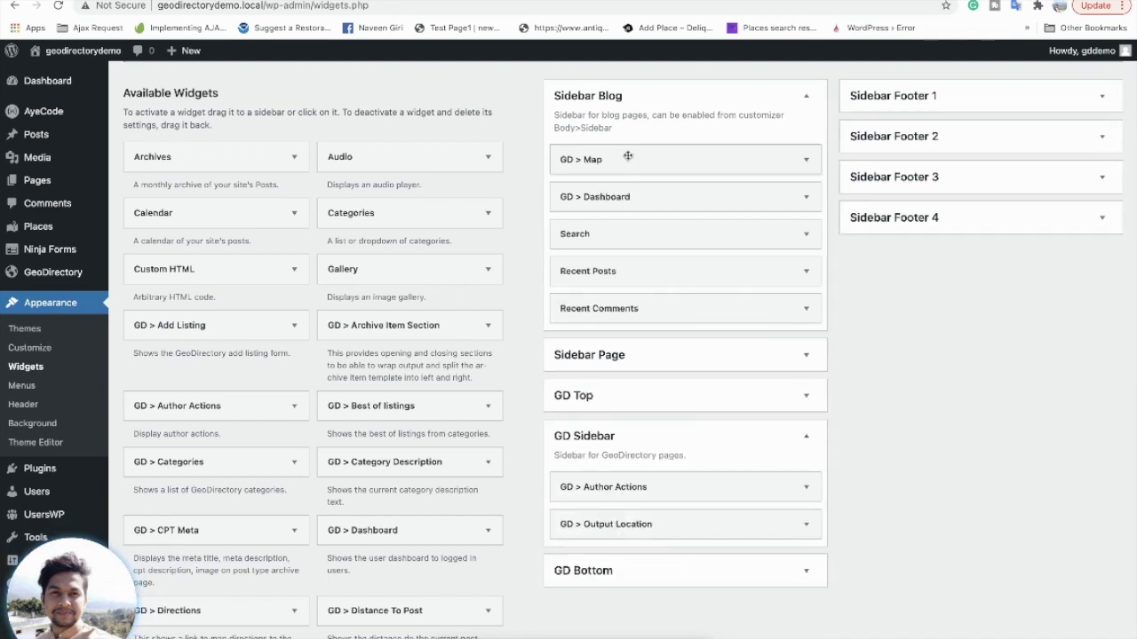
pyautogui.moveTo(602, 286); pyautogui.dragTo(601, 558)
pyautogui.moveTo(612, 163); pyautogui.dragTo(633, 568)
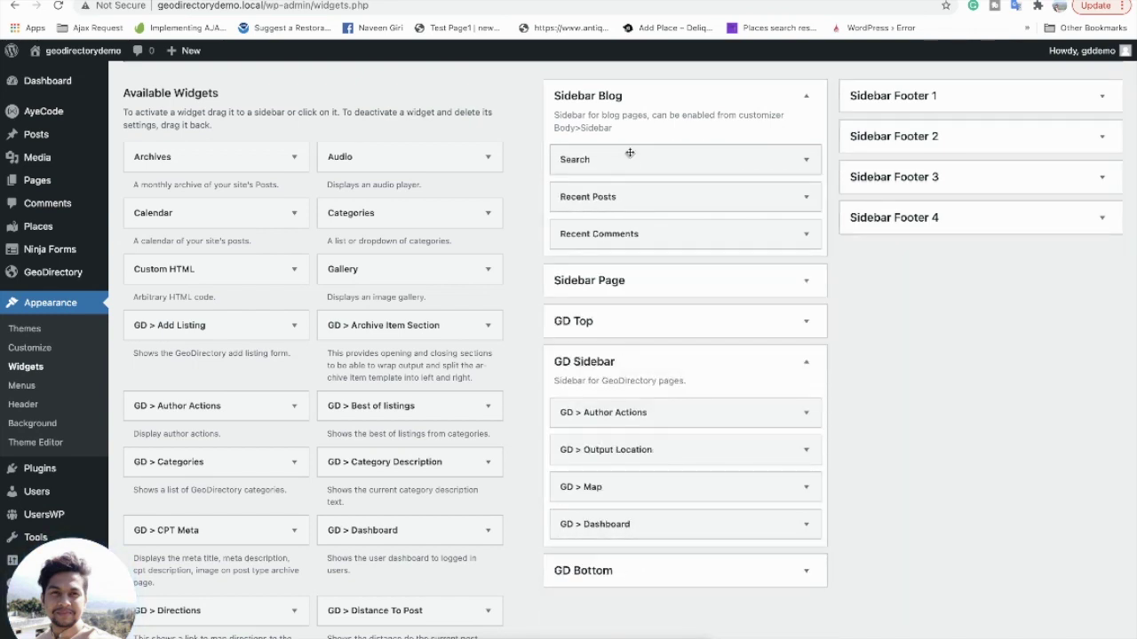
pyautogui.moveTo(629, 156); pyautogui.dragTo(640, 563)
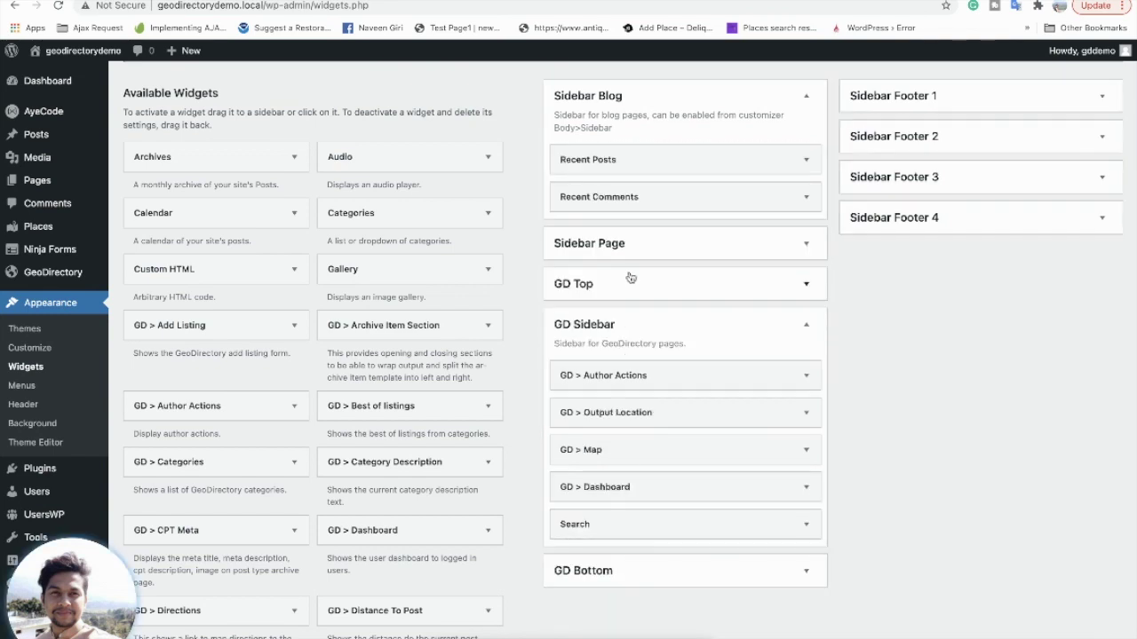
pyautogui.moveTo(616, 510); pyautogui.dragTo(625, 159)
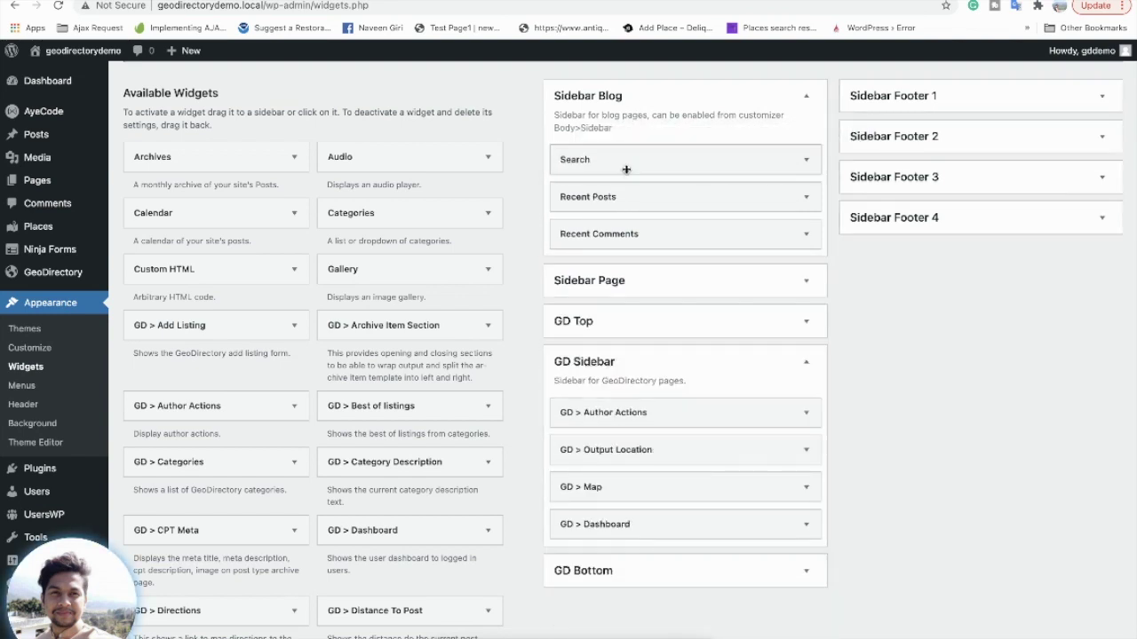
# - Reload the National Constitution Center listing page and check the widgets in its sidebar
pyautogui.hotkey('ctrl', 'Tab')
pyautogui.click(625, 8)
pyautogui.press('Return')
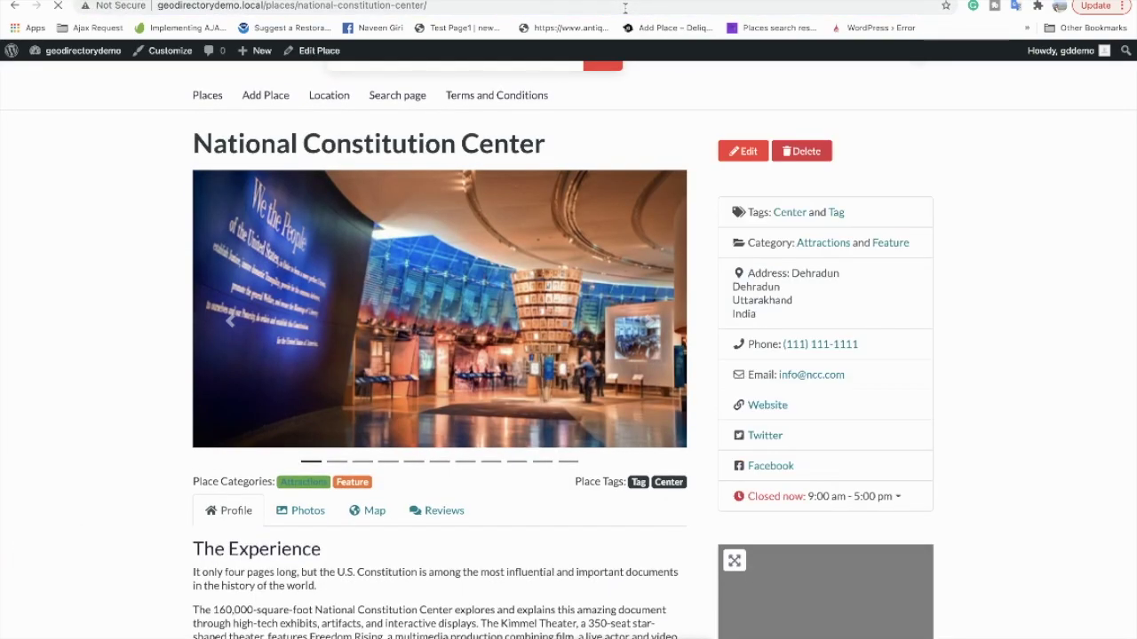
pyautogui.scroll(-5, 638, 286)
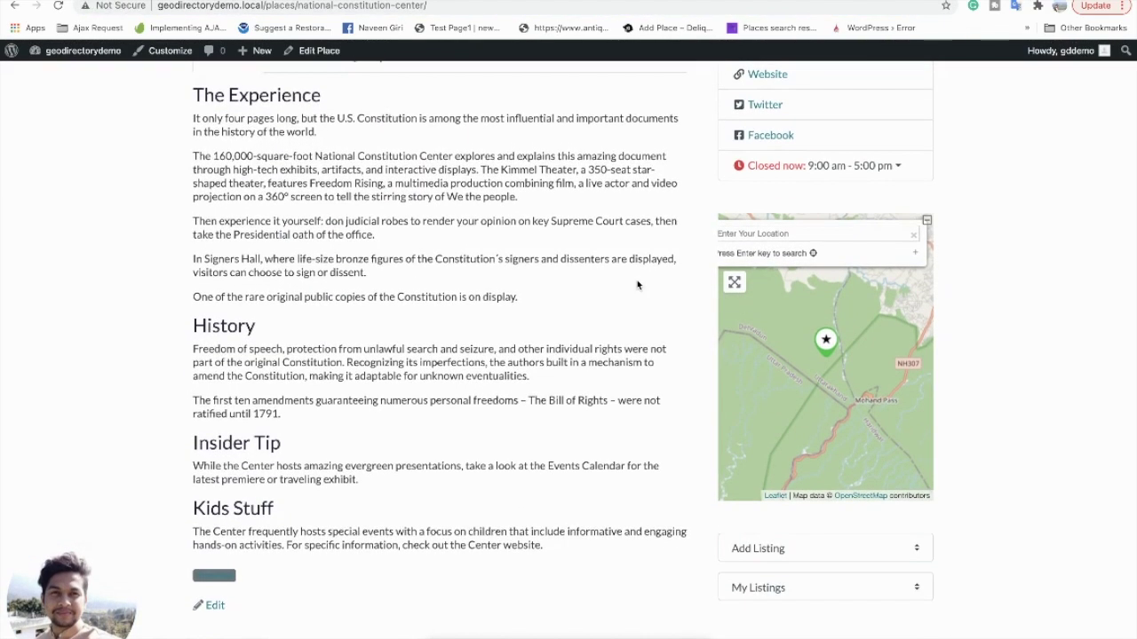
pyautogui.scroll(4, 636, 284)
pyautogui.scroll(3, 637, 284)
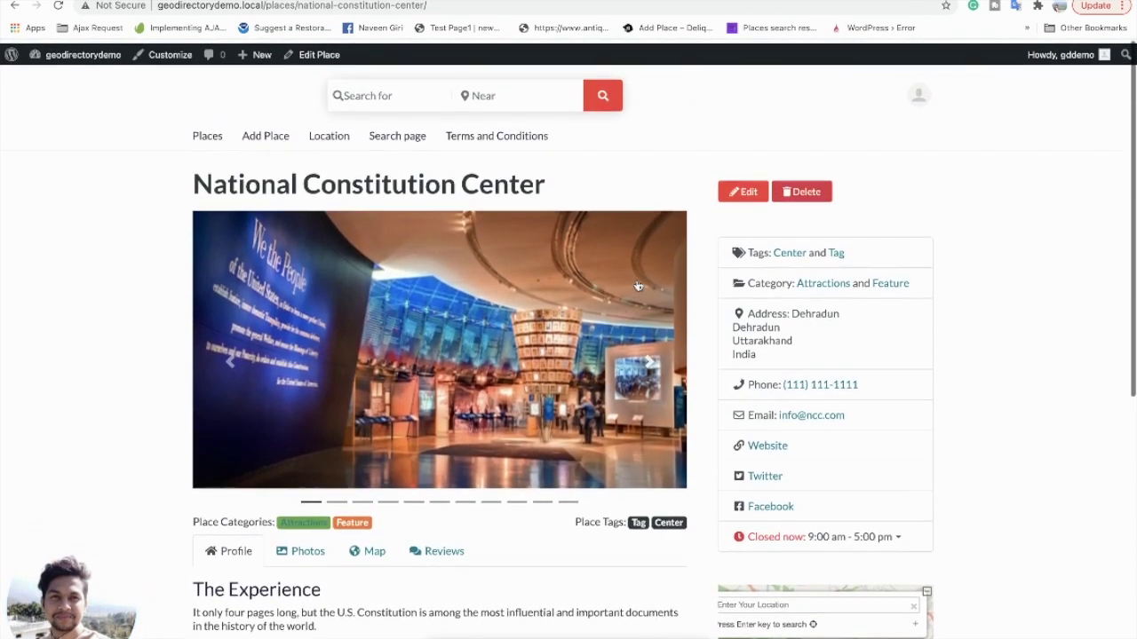
# - Go back through the browsing history to the Places page and forward again towards the National Constitution Center listing
pyautogui.hotkey('alt', 'Left')
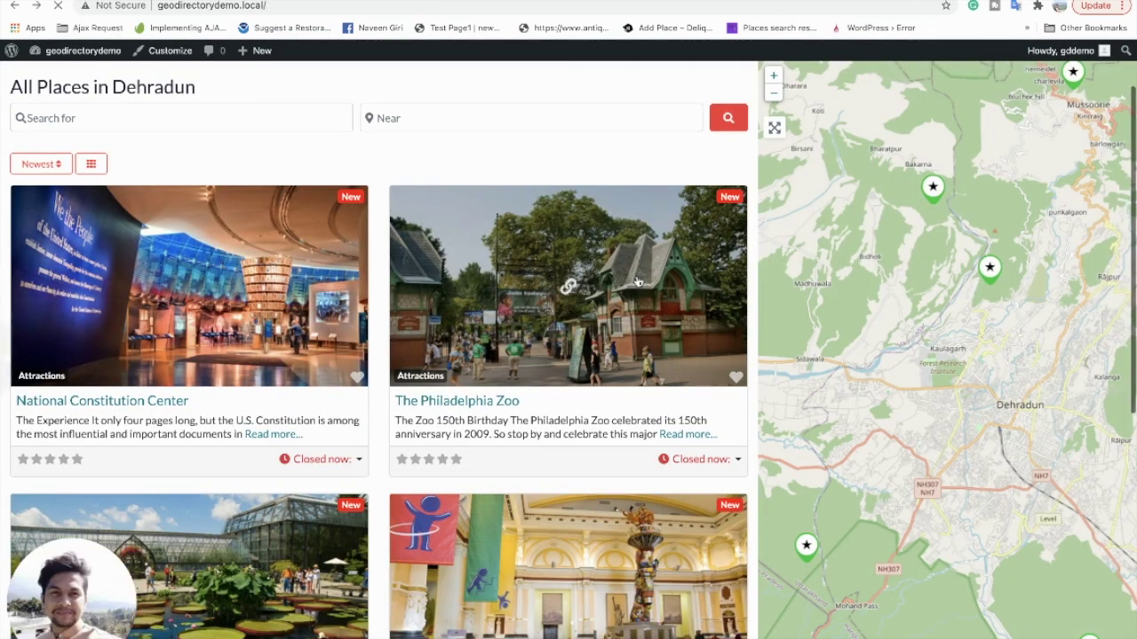
pyautogui.hotkey('alt', 'Left')
pyautogui.hotkey('alt', 'Right')
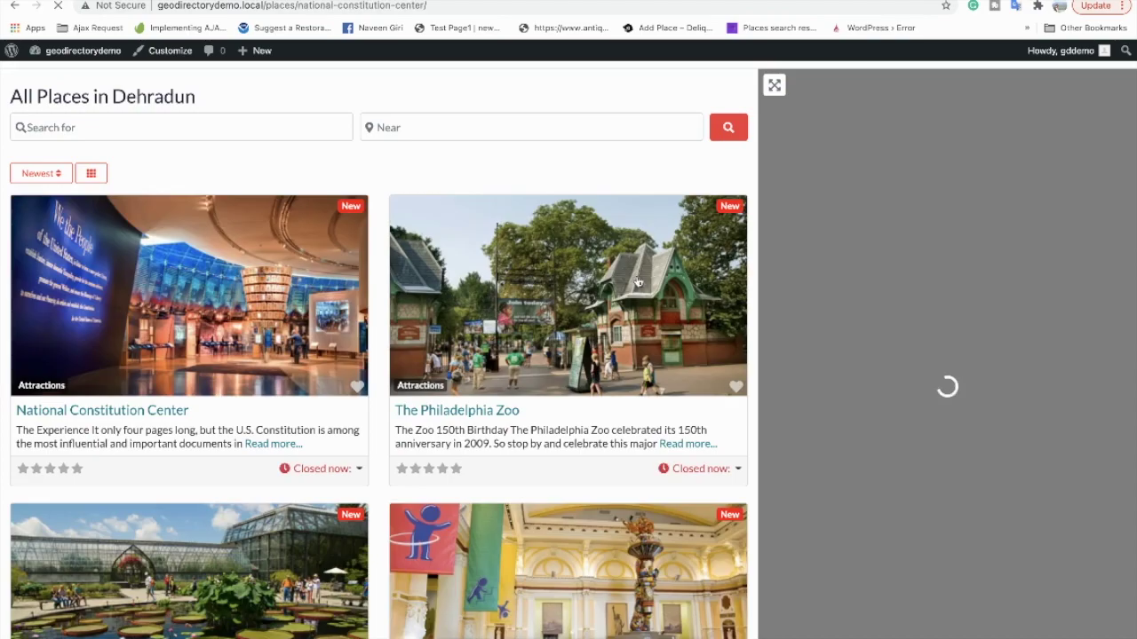
# - Examine the National Constitution Center listing page, including its Photos, Map and Reviews sections
pyautogui.hotkey('alt', 'Right')
pyautogui.scroll(-3, 637, 282)
pyautogui.scroll(-3, 637, 282)
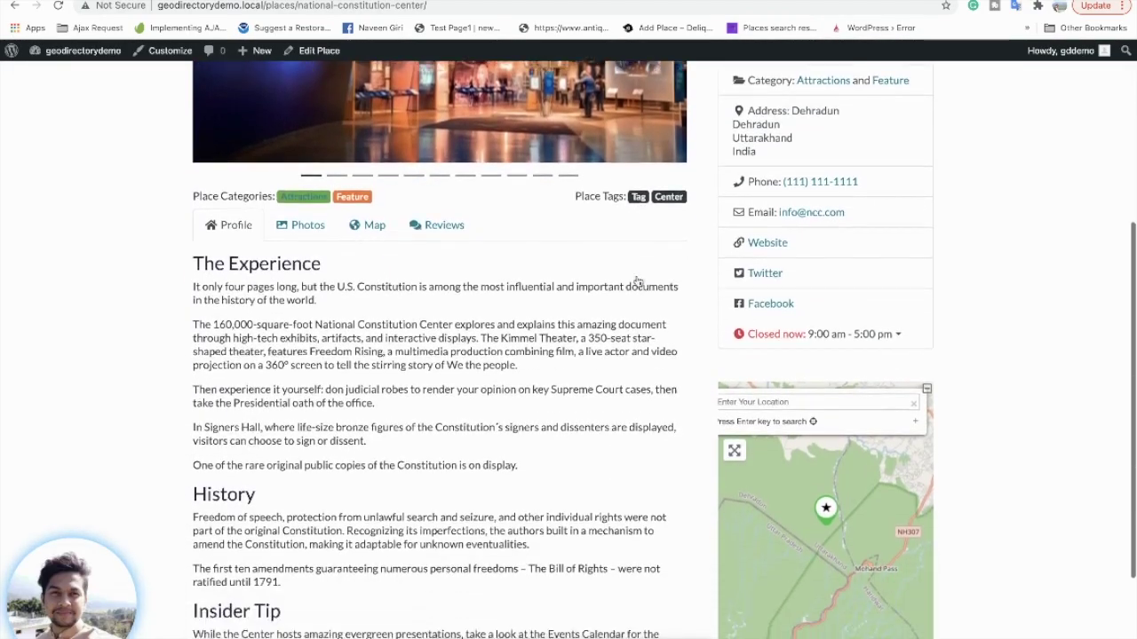
pyautogui.scroll(2, 730, 227)
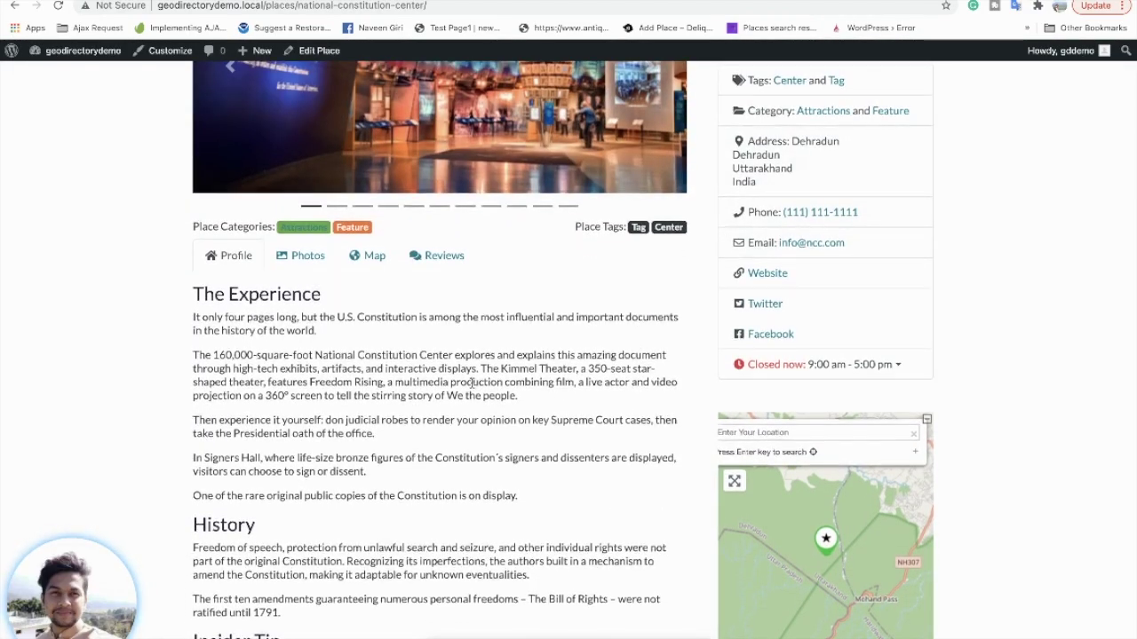
pyautogui.scroll(4, 462, 382)
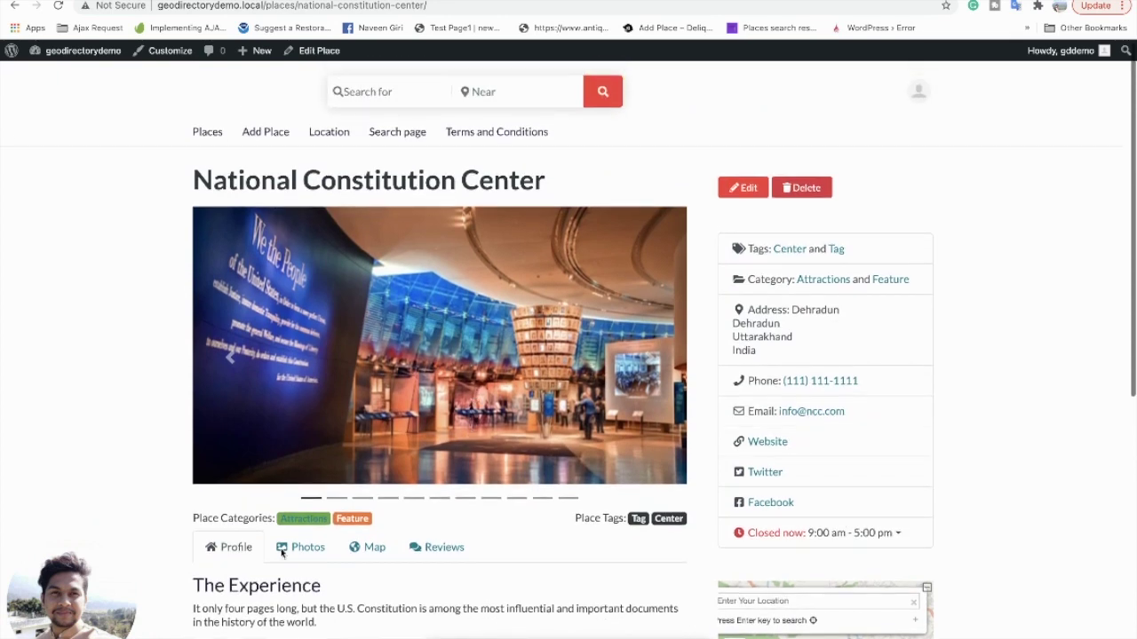
pyautogui.click(310, 549)
pyautogui.click(374, 548)
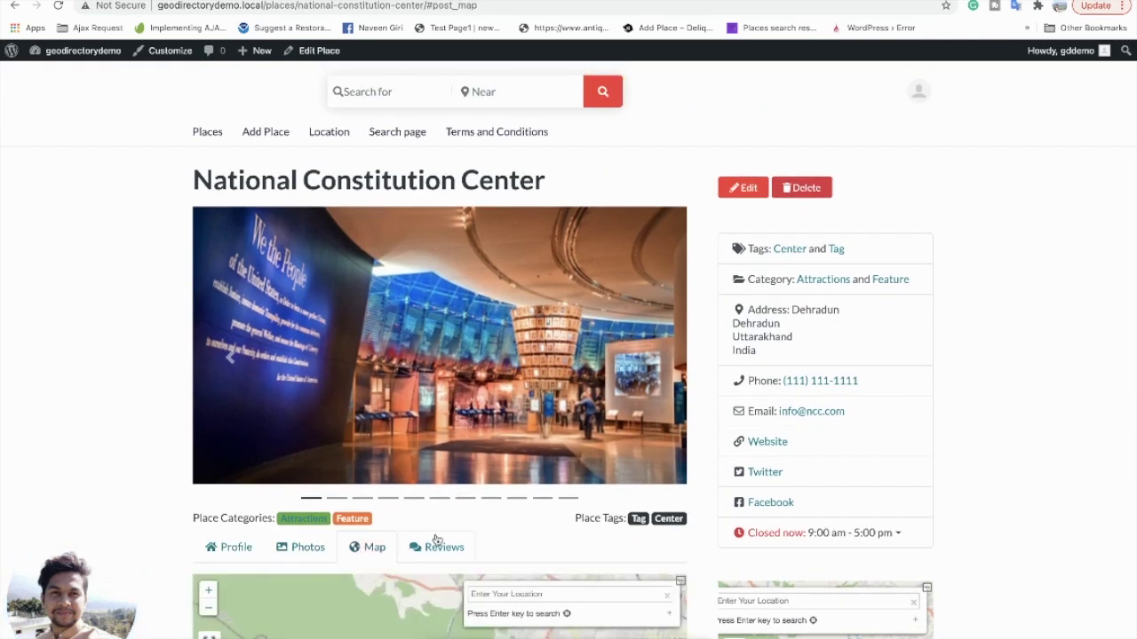
pyautogui.click(436, 543)
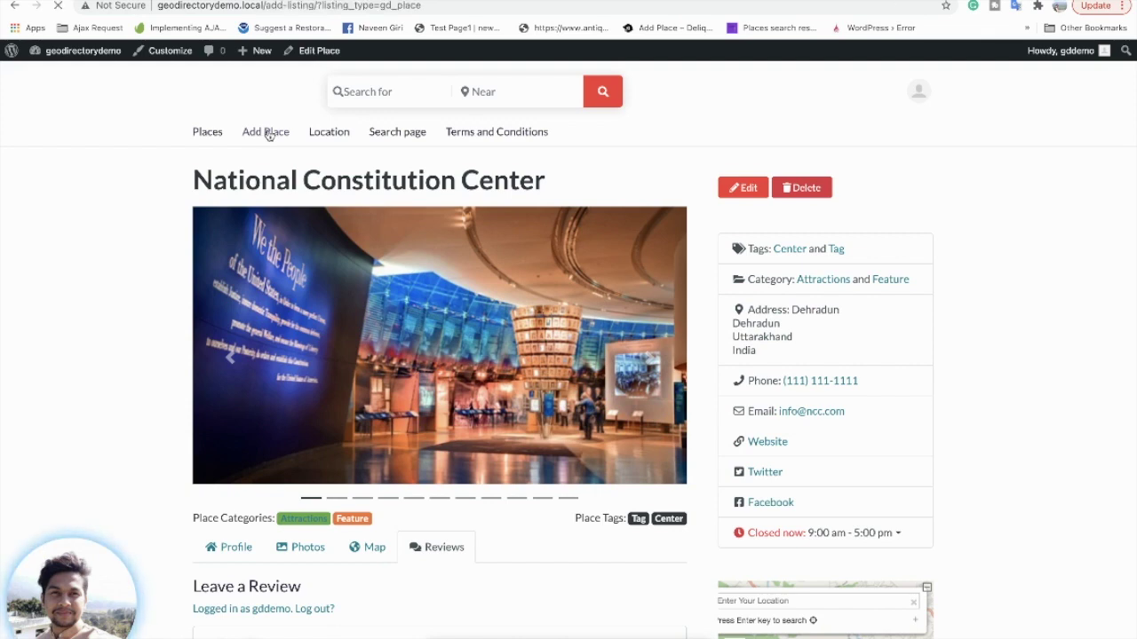
# - Look through the fields of the Add Place submission form from start to end
pyautogui.scroll(-8, 224, 366)
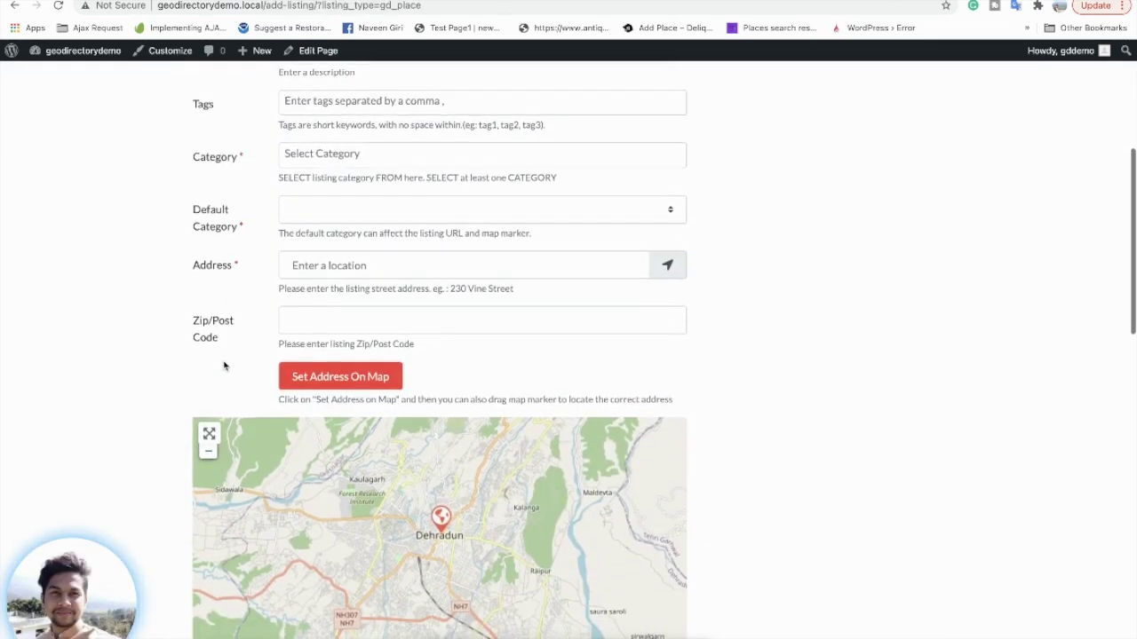
pyautogui.scroll(-10, 186, 596)
pyautogui.scroll(18, 186, 596)
pyautogui.scroll(2, 186, 597)
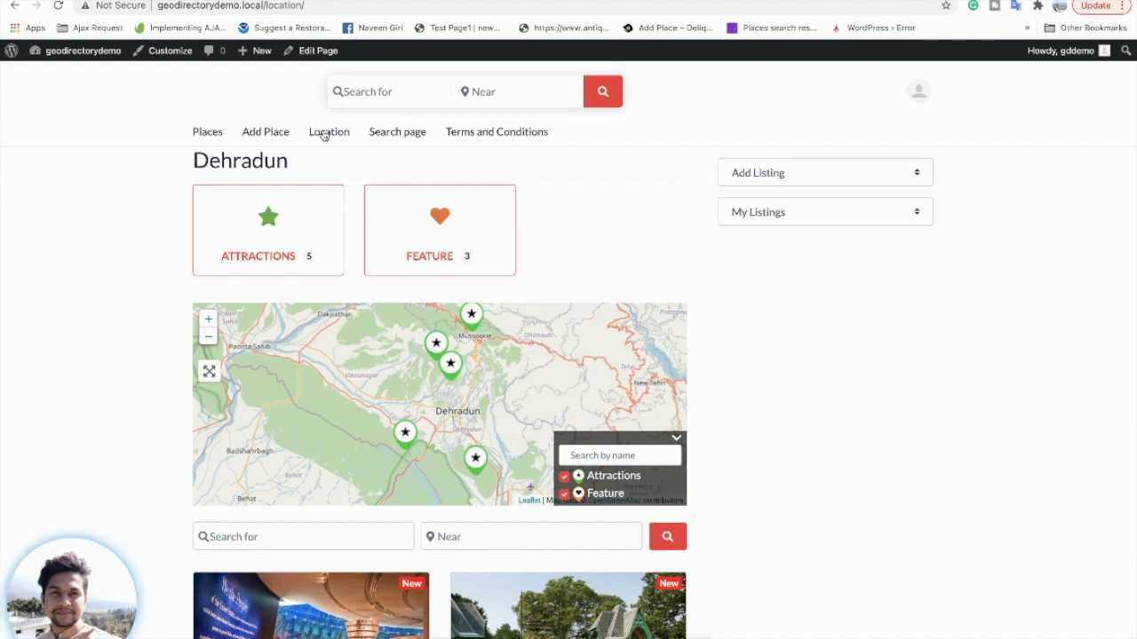
# - Review the Location page for Dehradun, including its category boxes, map and listings
pyautogui.scroll(-2, 168, 284)
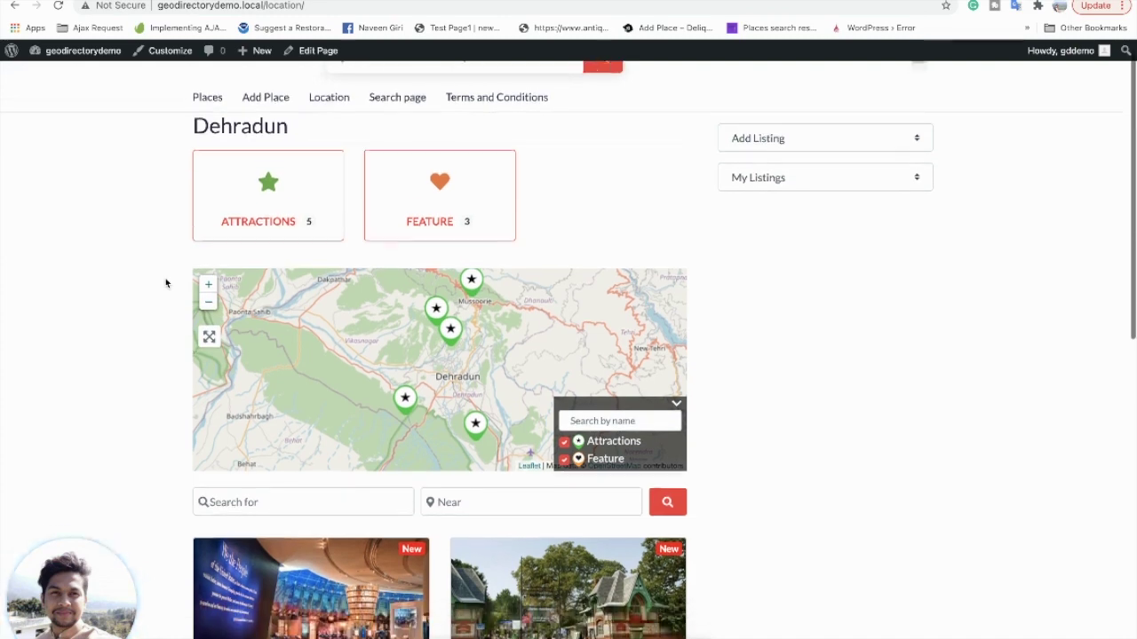
pyautogui.scroll(-3, 165, 284)
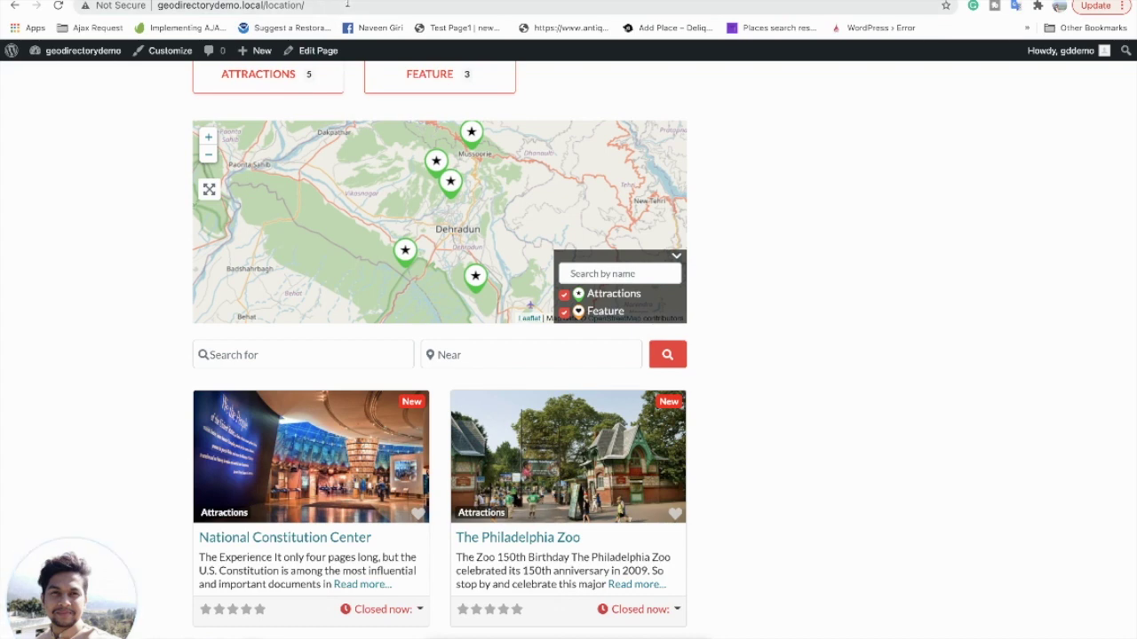
pyautogui.scroll(5, 140, 247)
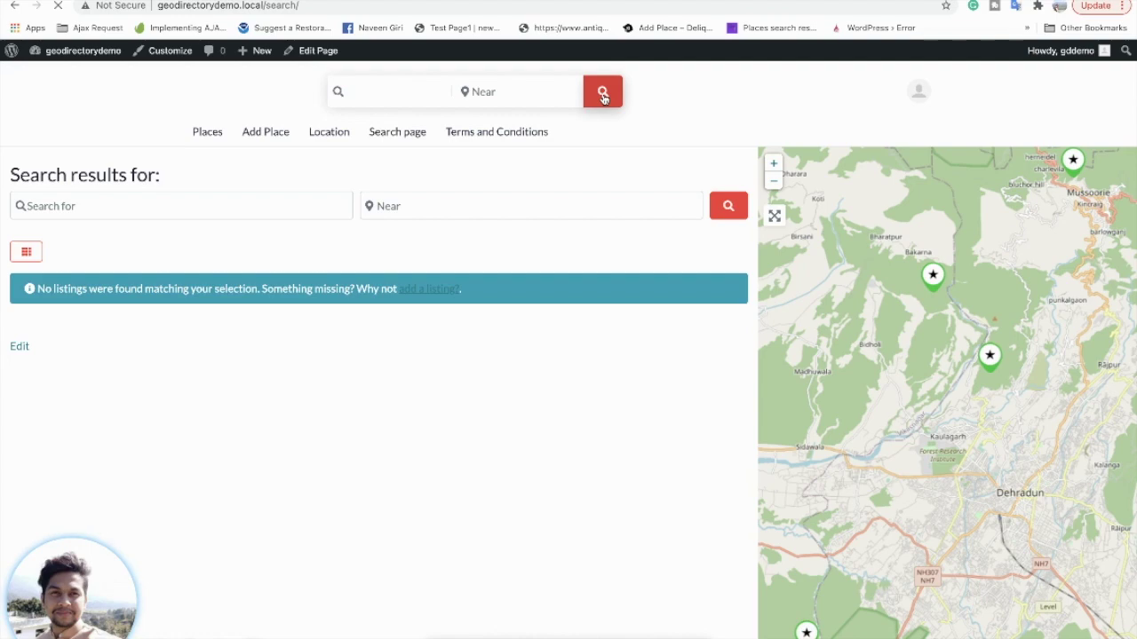
# - Look through the listings and map on the search results page for a blank search
pyautogui.scroll(-2, 409, 408)
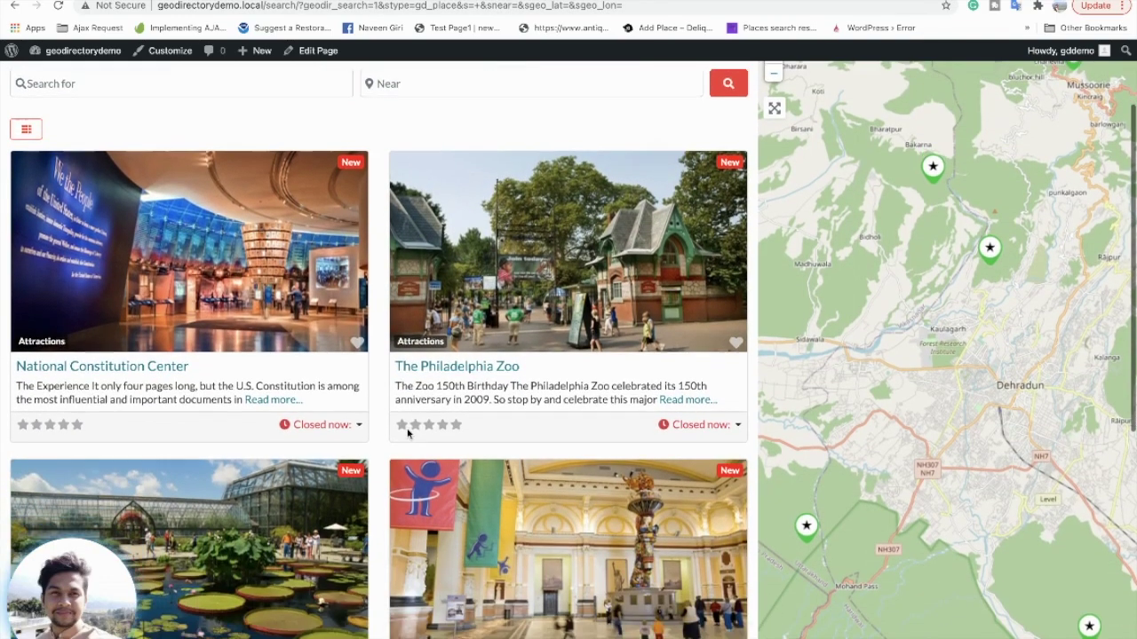
pyautogui.scroll(-1, 407, 433)
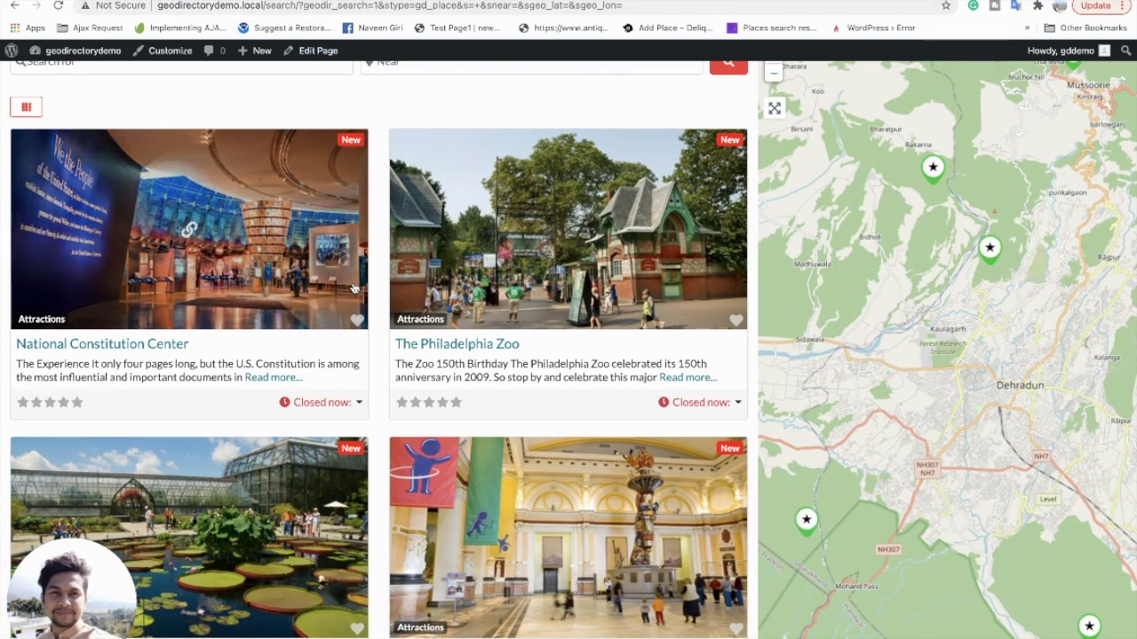
pyautogui.scroll(-5, 353, 288)
pyautogui.scroll(6, 353, 289)
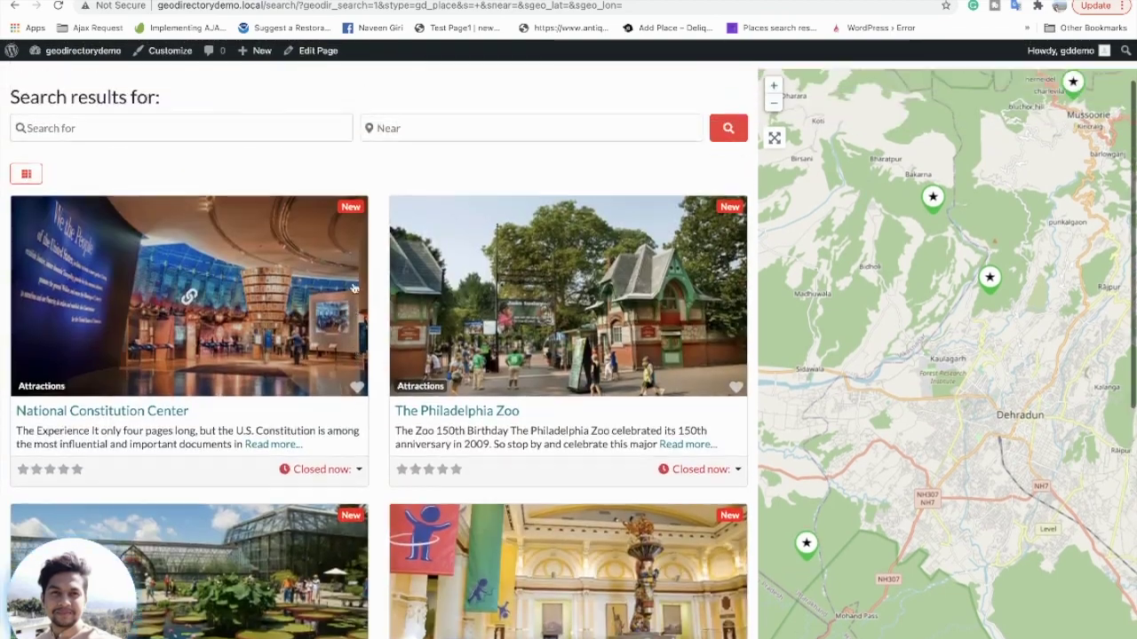
pyautogui.scroll(2, 354, 289)
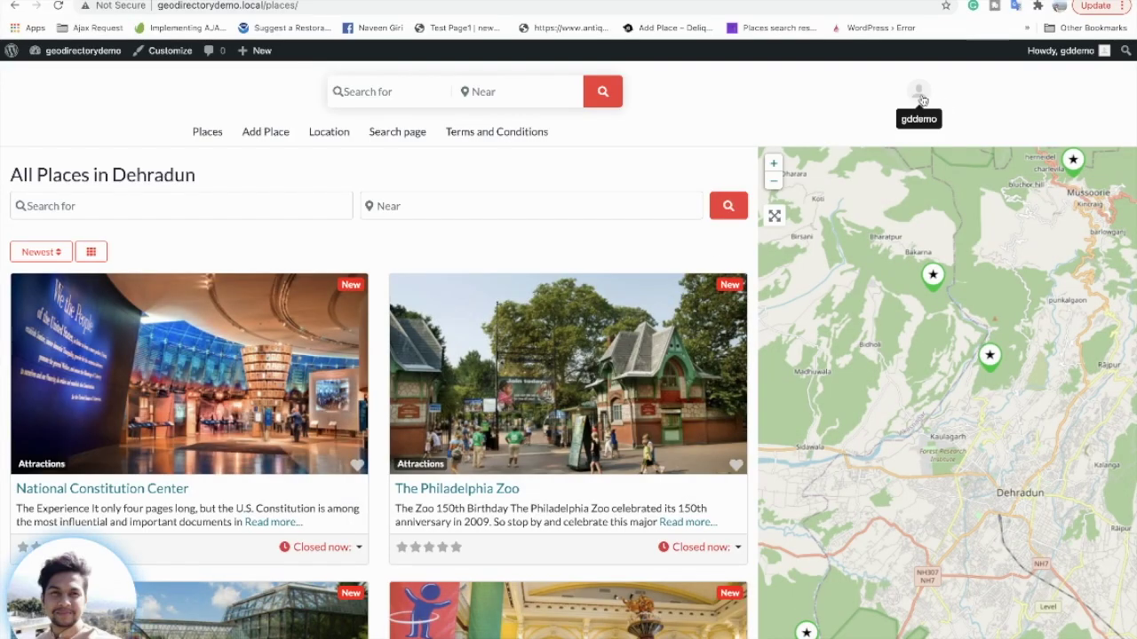
# - View the logged-in account's profile page on the site and show its account options
pyautogui.click(921, 98)
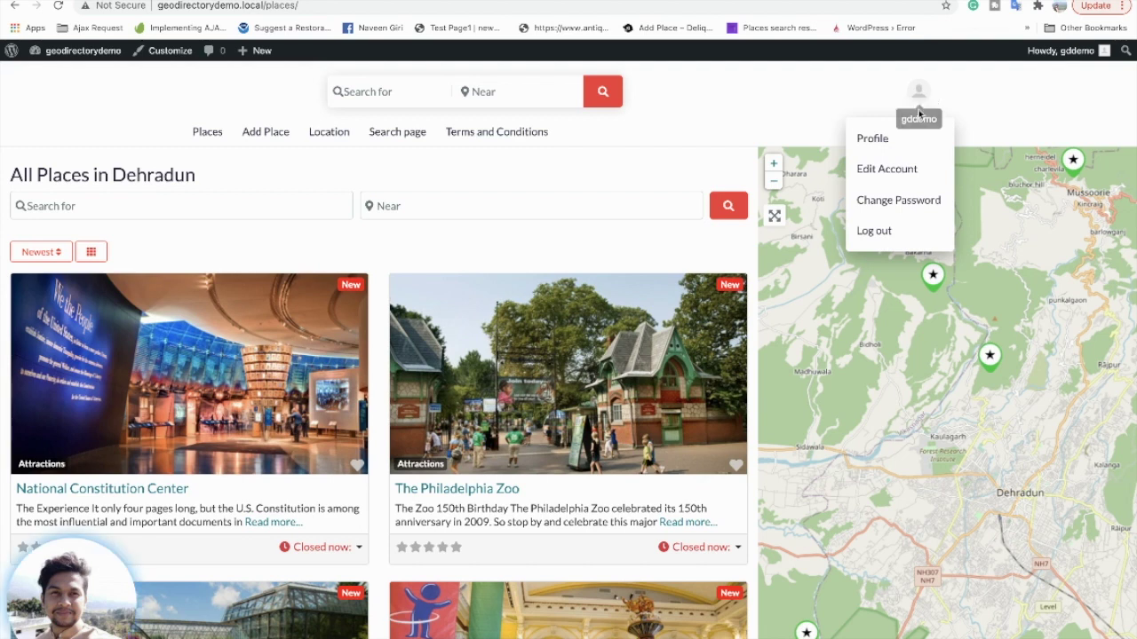
pyautogui.click(879, 139)
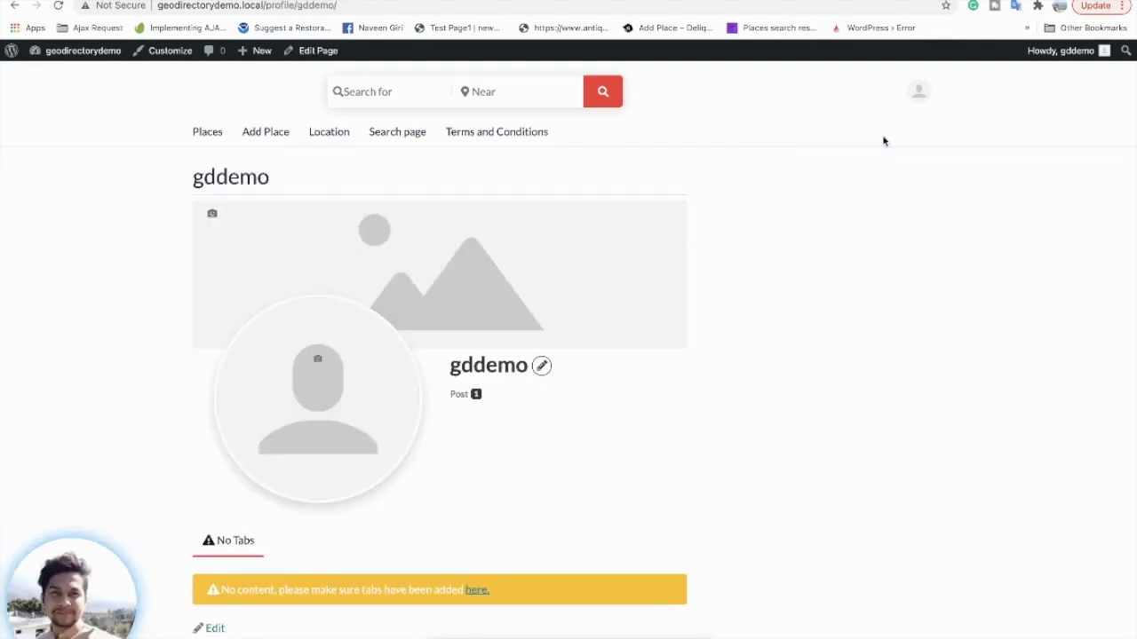
pyautogui.scroll(-1, 698, 288)
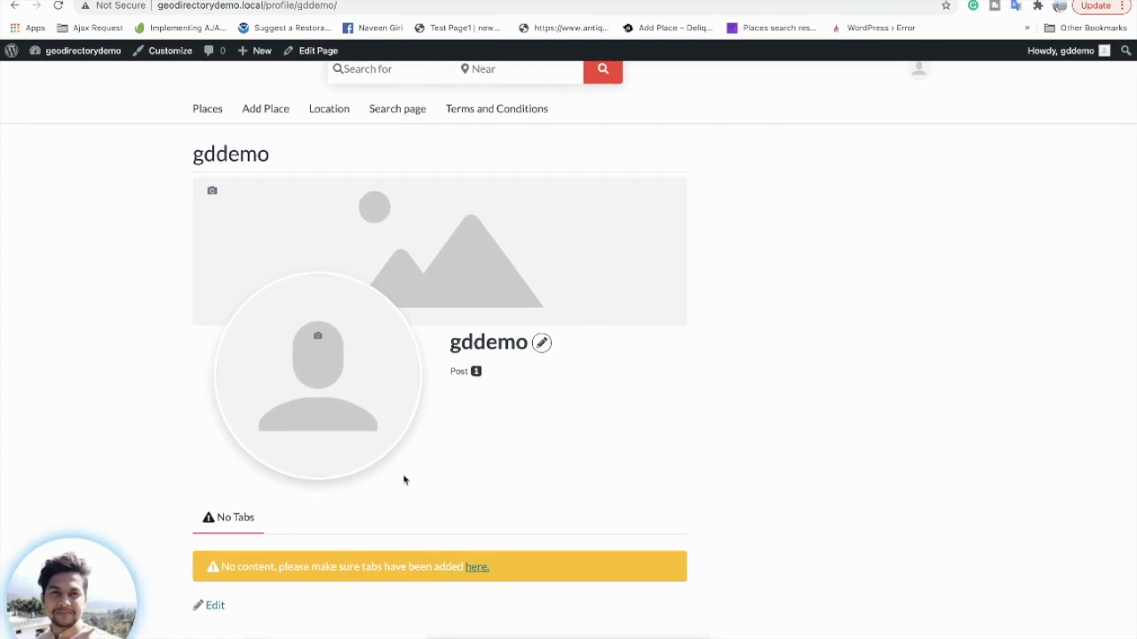
pyautogui.scroll(1, 491, 417)
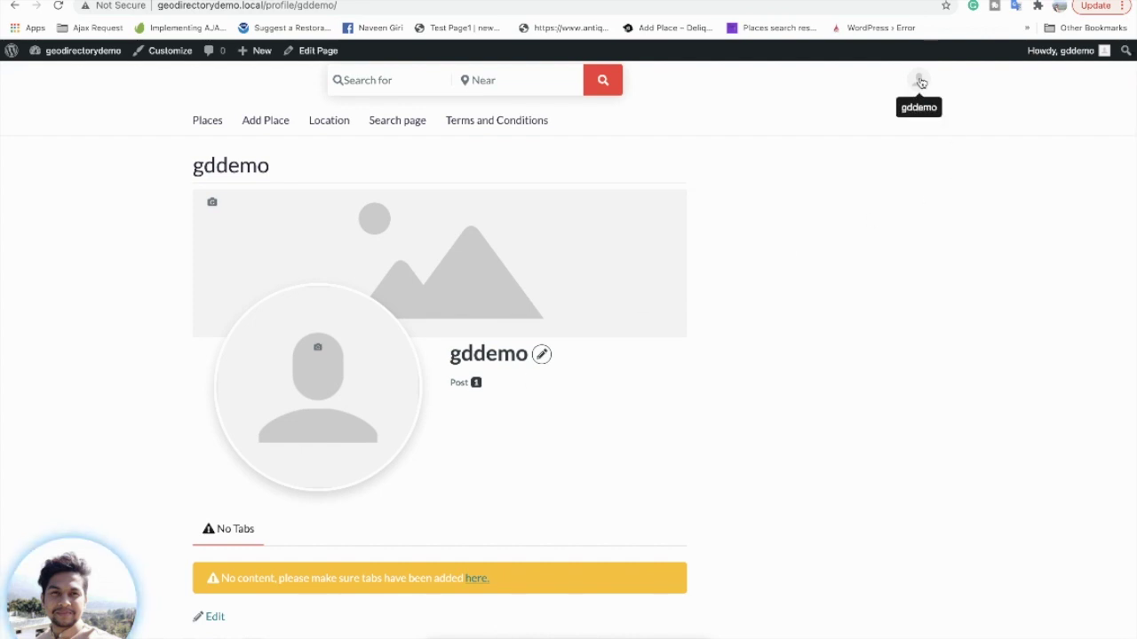
pyautogui.click(918, 79)
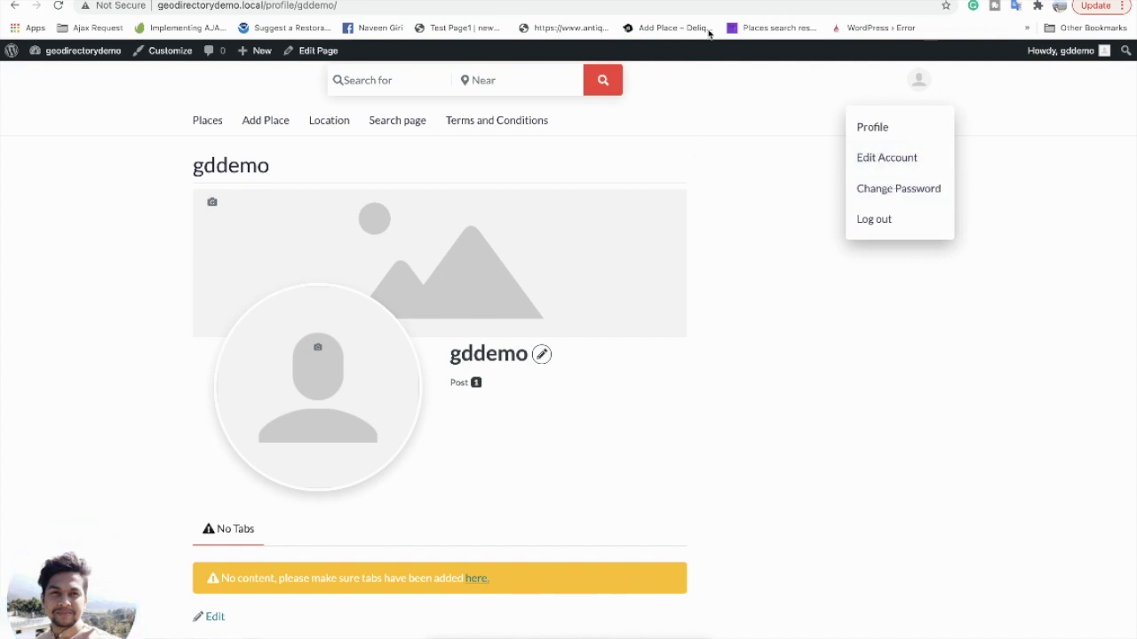
# - Copy the profile page's address and open it in a new incognito window to view it logged out
pyautogui.click(709, 4)
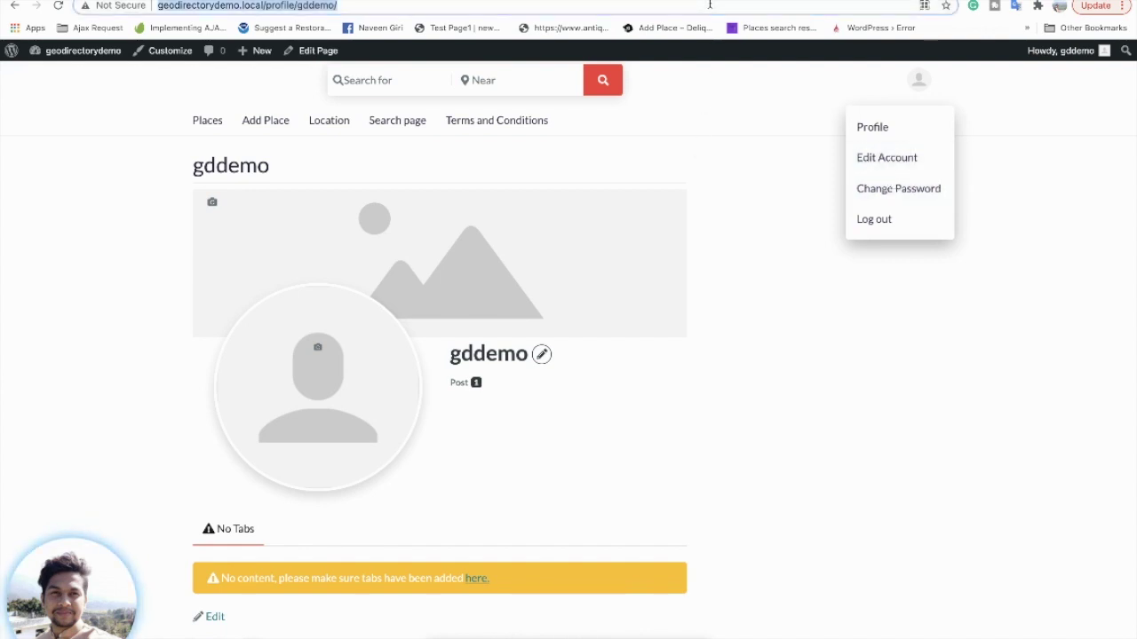
pyautogui.hotkey('ctrl', 'c')
pyautogui.hotkey('ctrl', 'shift', 'n')
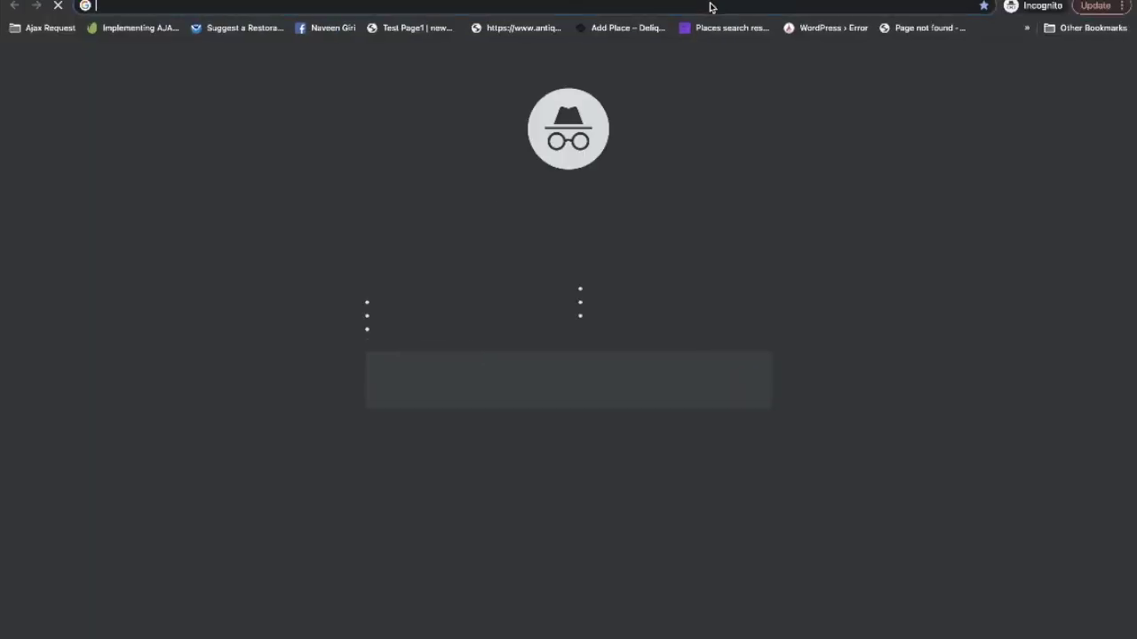
pyautogui.hotkey('ctrl', 'v')
pyautogui.press('Return')
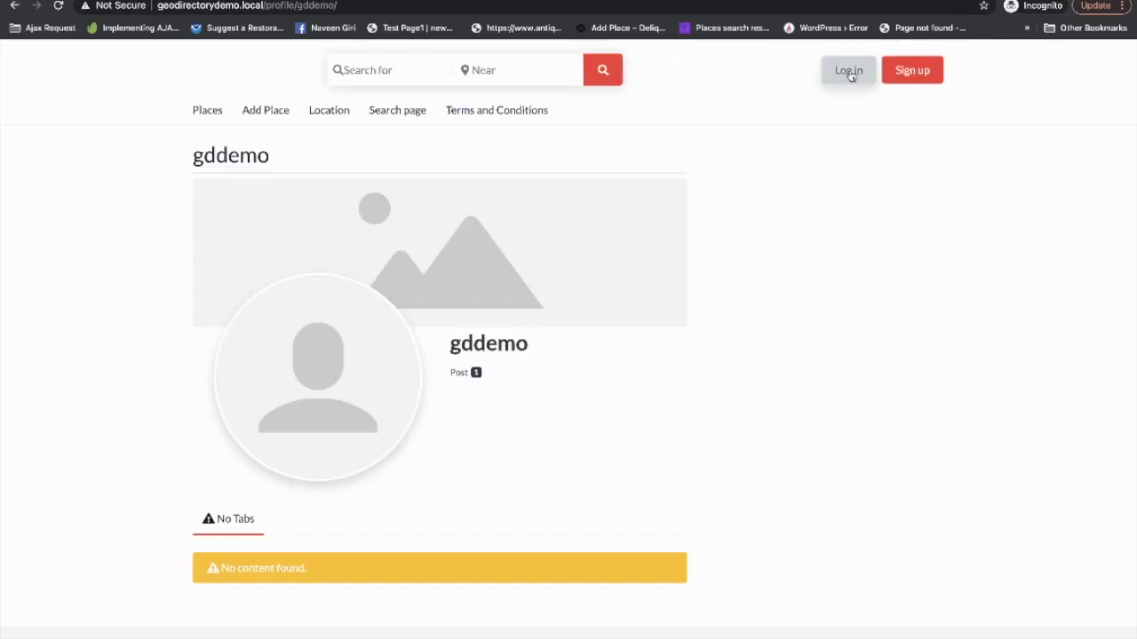
# - View the Login form as a logged-out visitor, close it and open the Sign up form
pyautogui.click(849, 72)
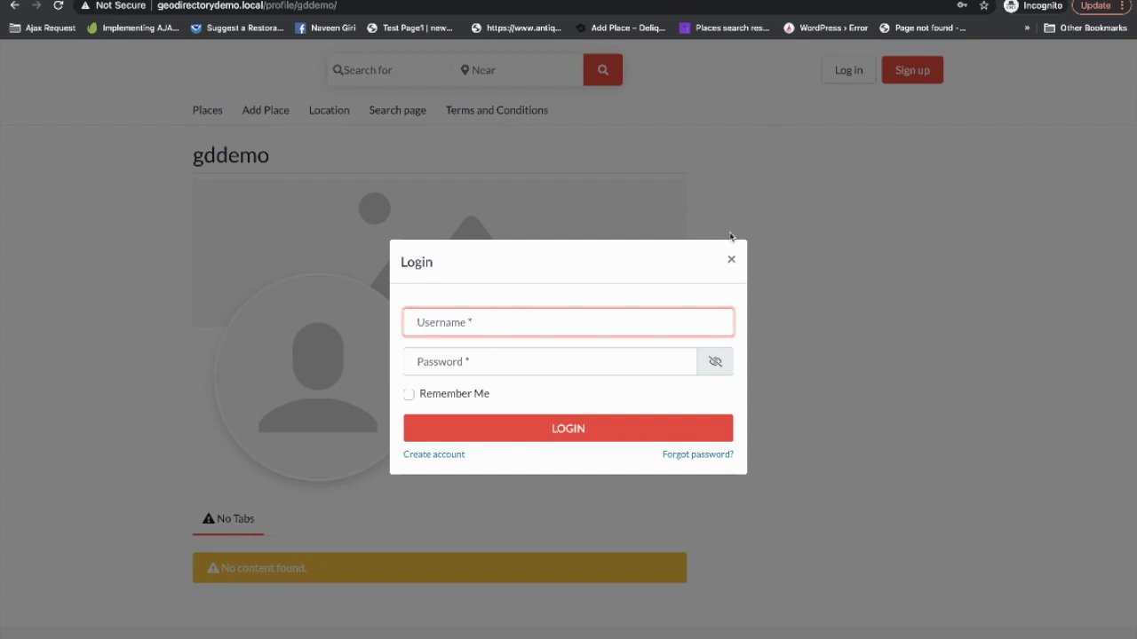
pyautogui.click(733, 260)
pyautogui.click(909, 75)
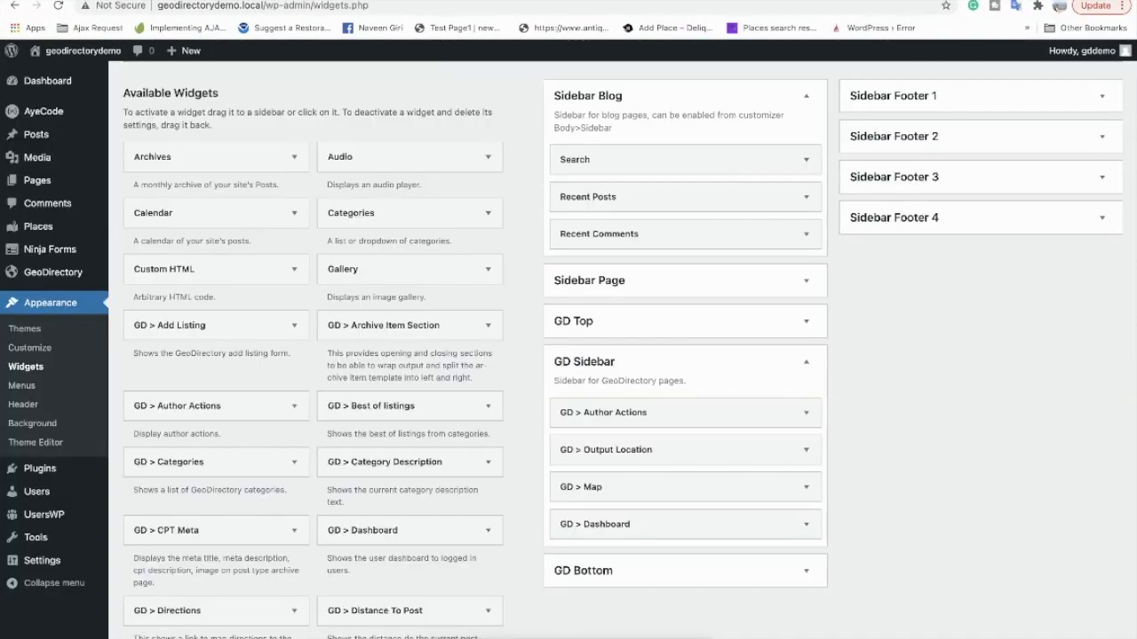
# - In the WordPress General Settings, allow anyone to register as a member and save the changes
pyautogui.scroll(-2, 29, 541)
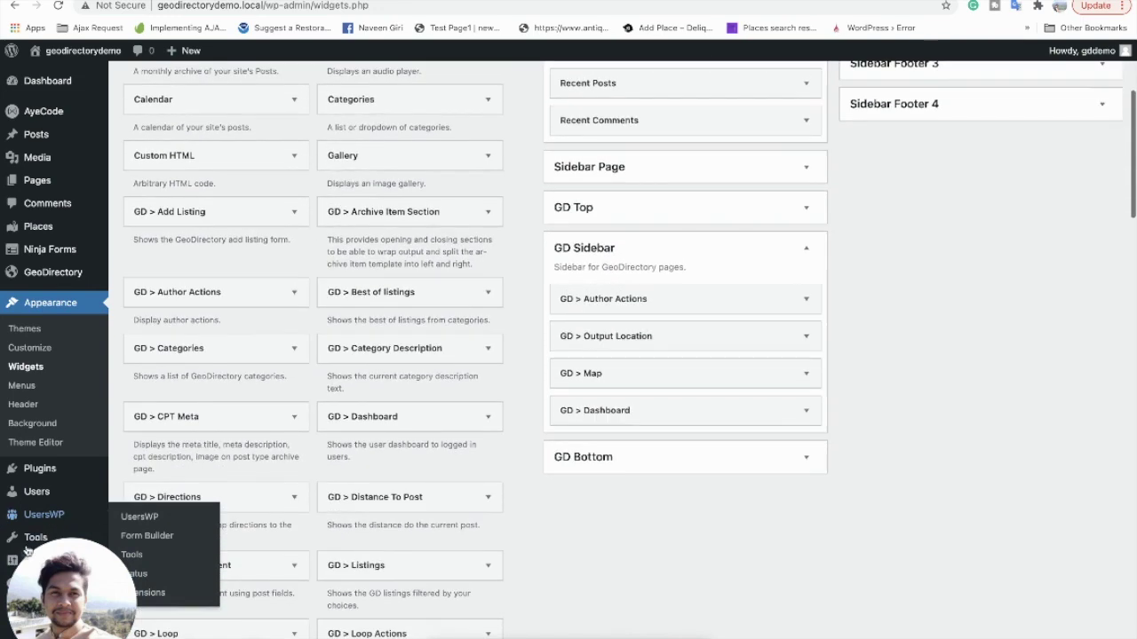
pyautogui.moveTo(35, 561)
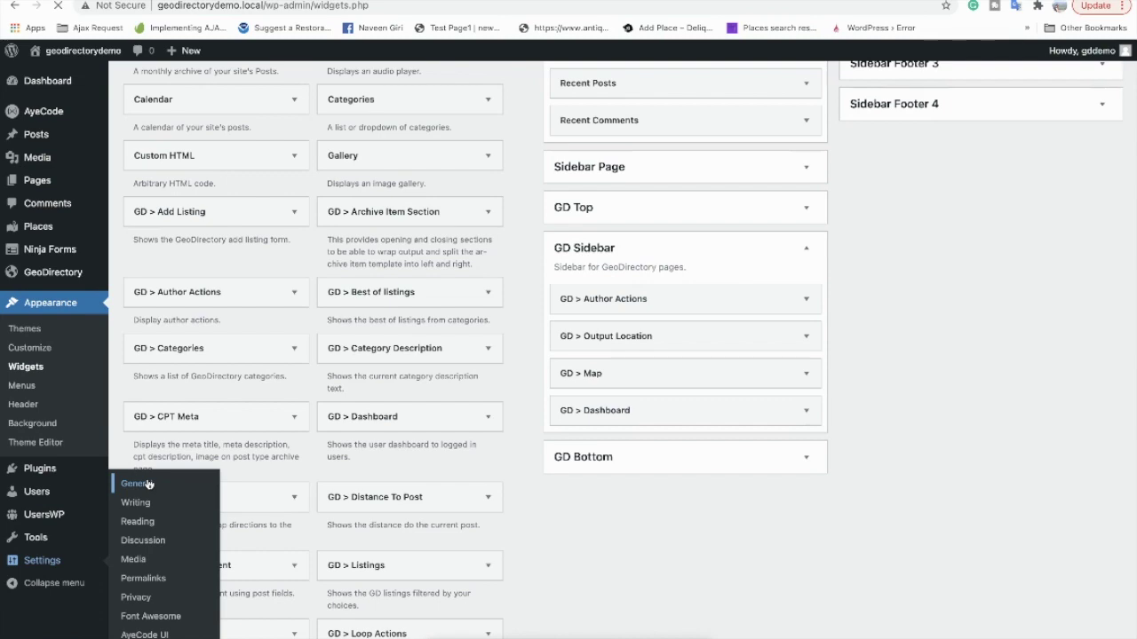
pyautogui.scroll(-2, 248, 417)
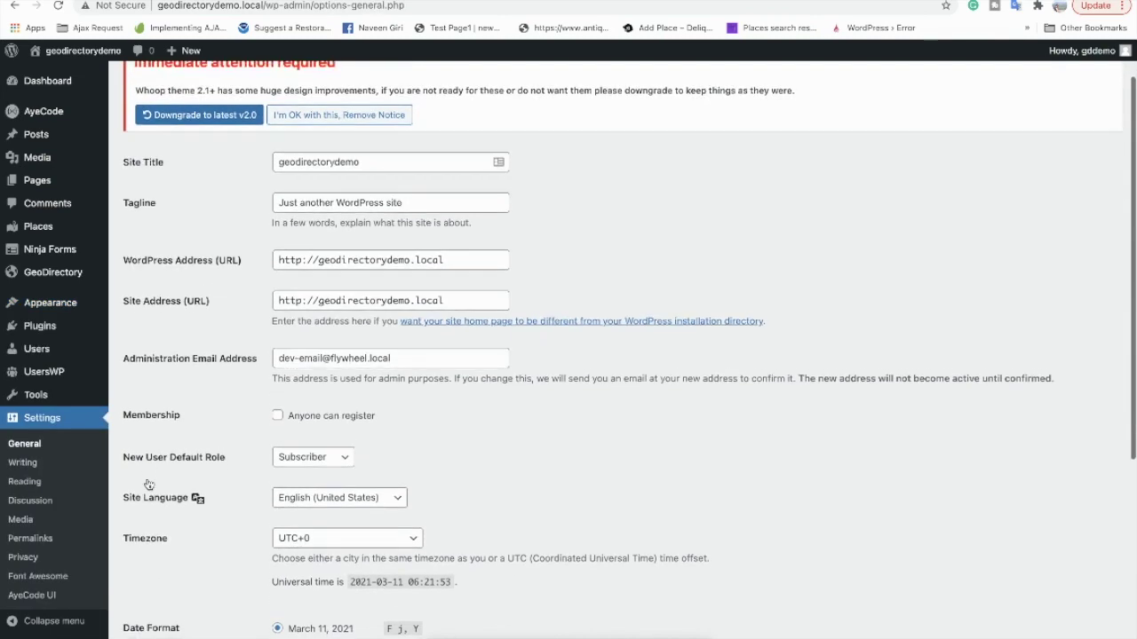
pyautogui.click(277, 392)
pyautogui.scroll(-5, 171, 621)
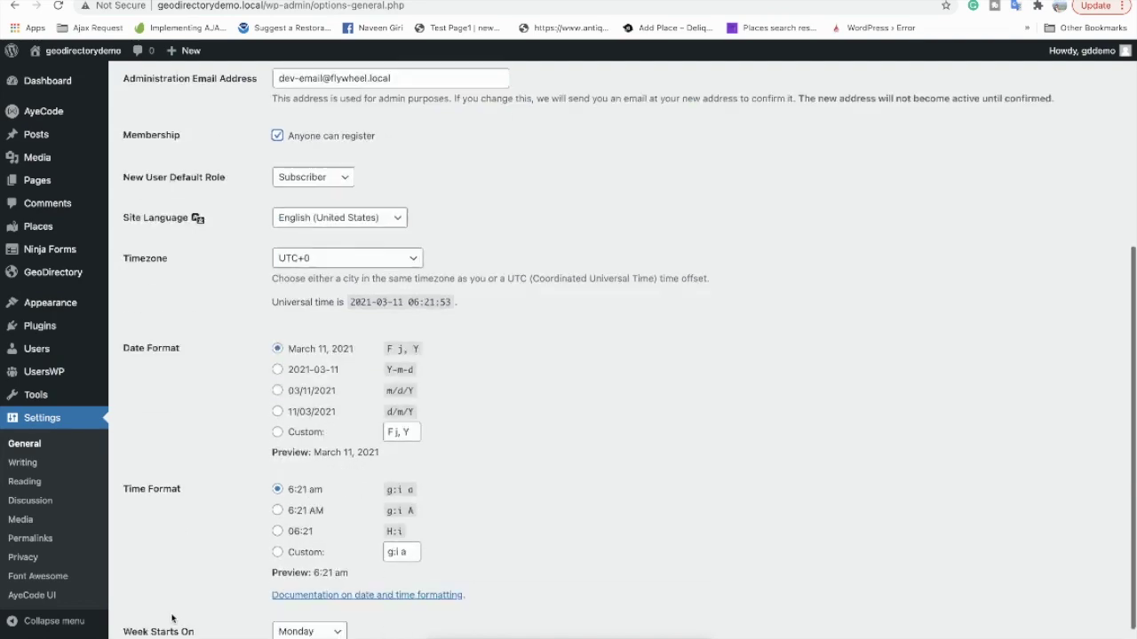
pyautogui.click(169, 605)
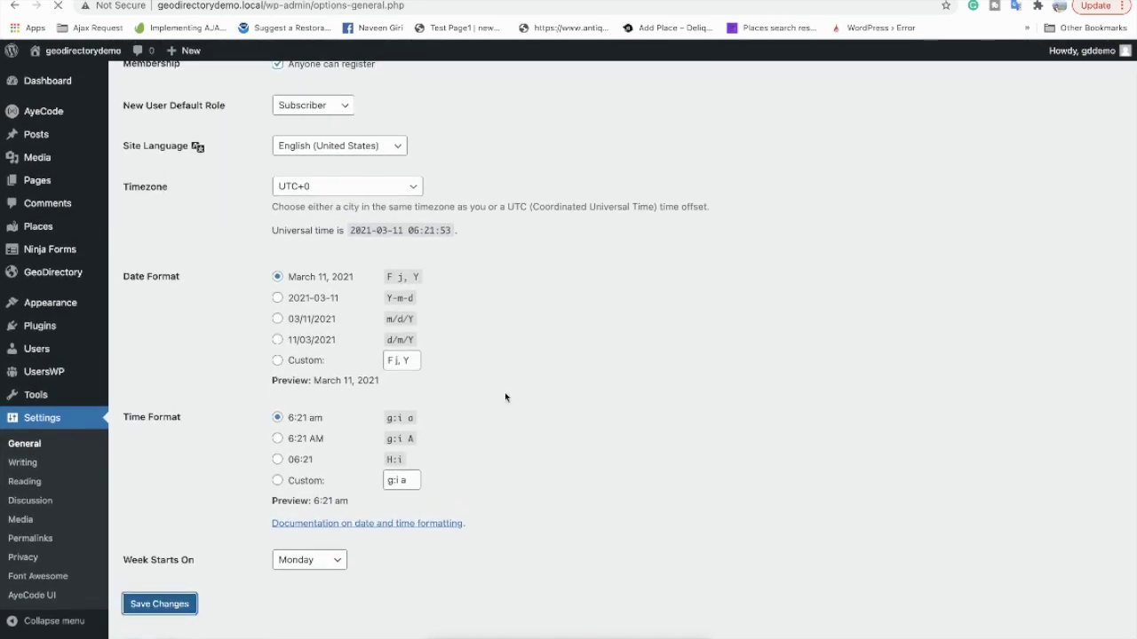
# - Reload the profile page in the incognito window and reopen the Register form to check it
pyautogui.hotkey('alt', 'Tab')
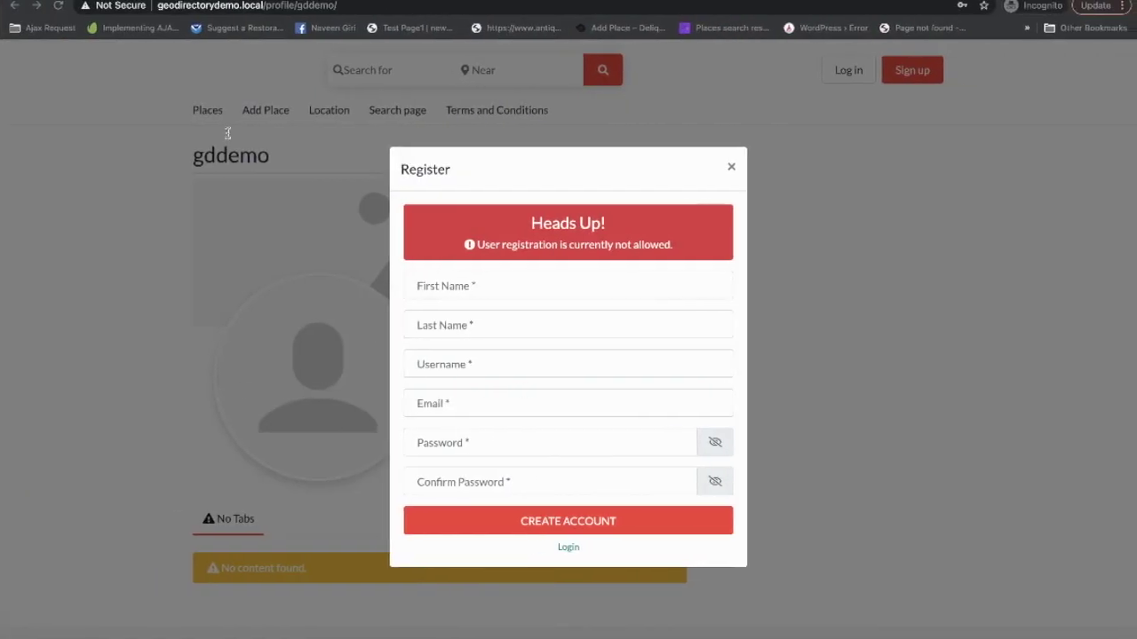
pyautogui.click(58, 7)
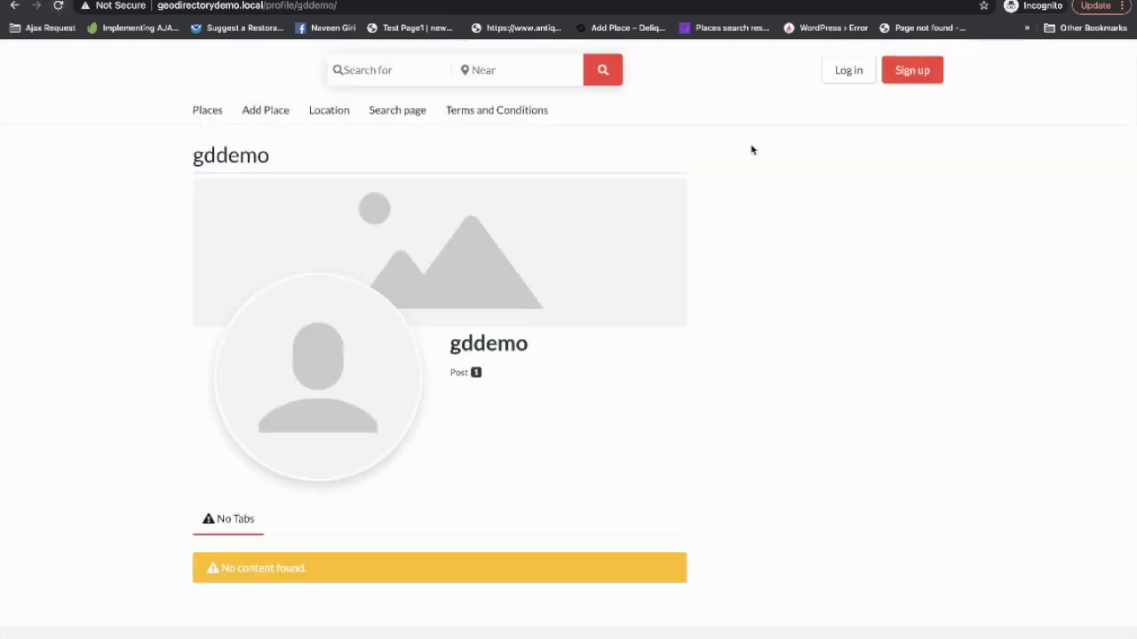
pyautogui.click(909, 69)
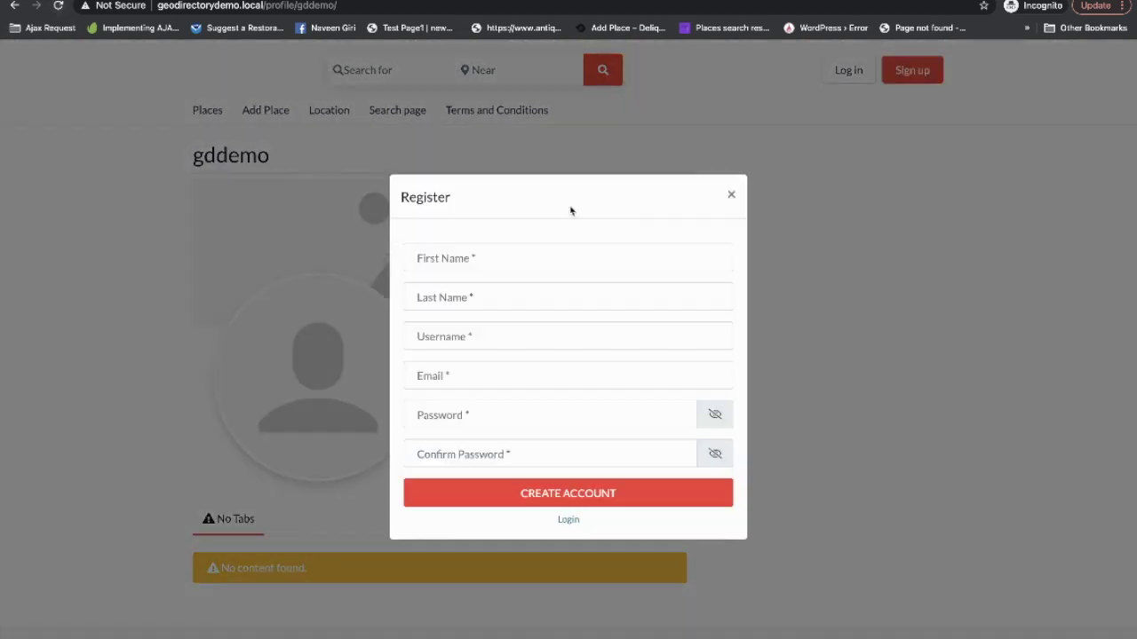
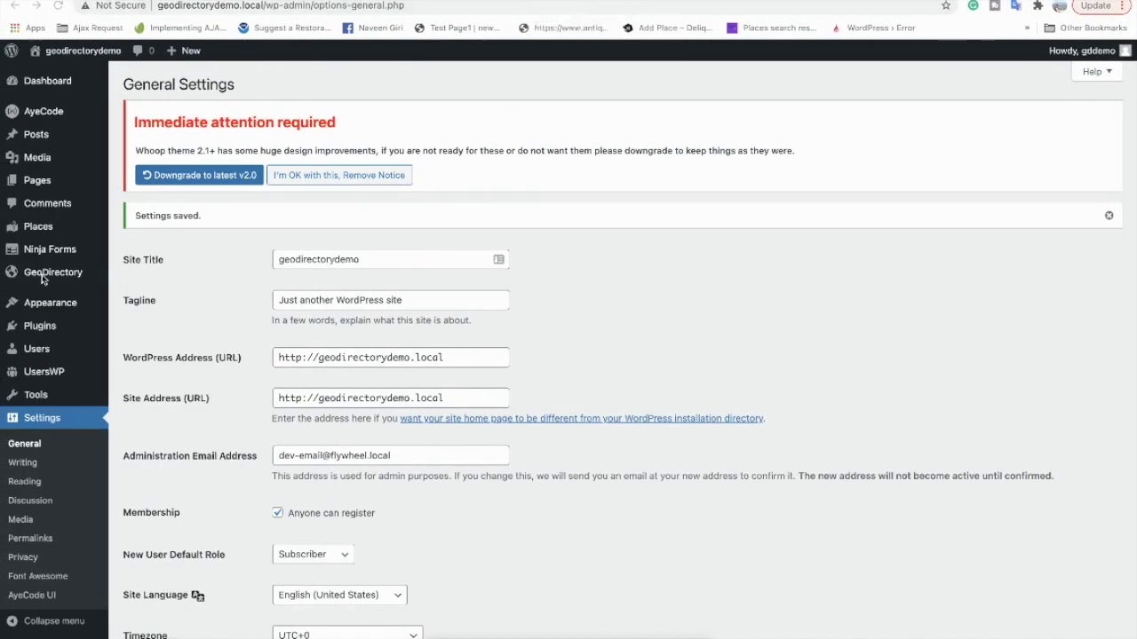
# - Open the GeoDirectory settings in the WordPress admin and return to them from the Whoop demo site
pyautogui.moveTo(62, 276)
pyautogui.click(130, 295)
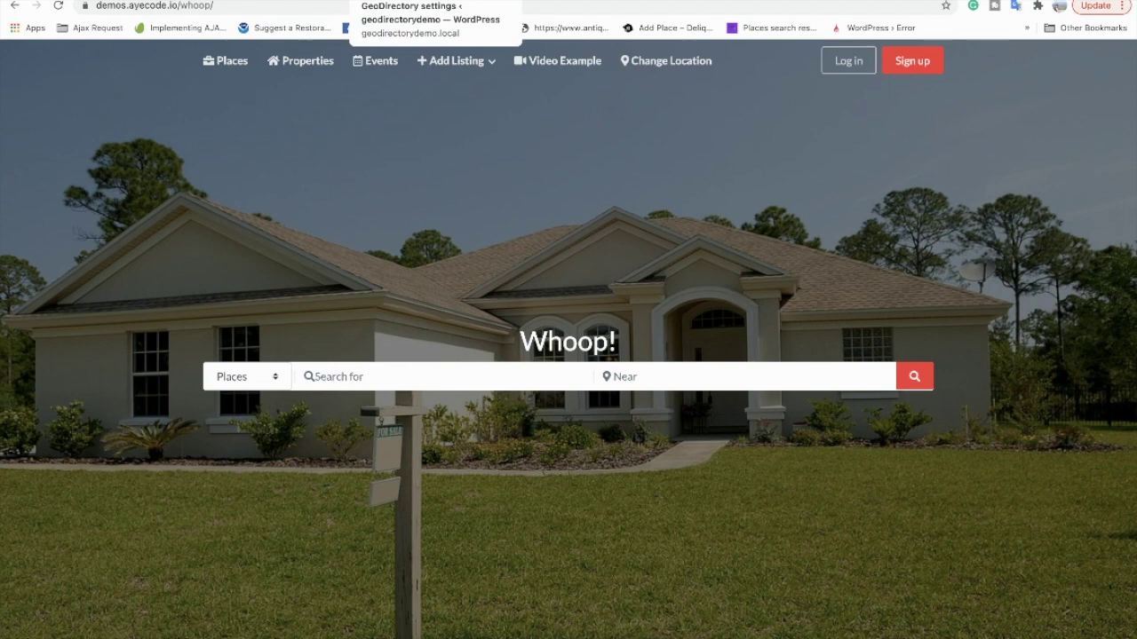
pyautogui.click(373, 2)
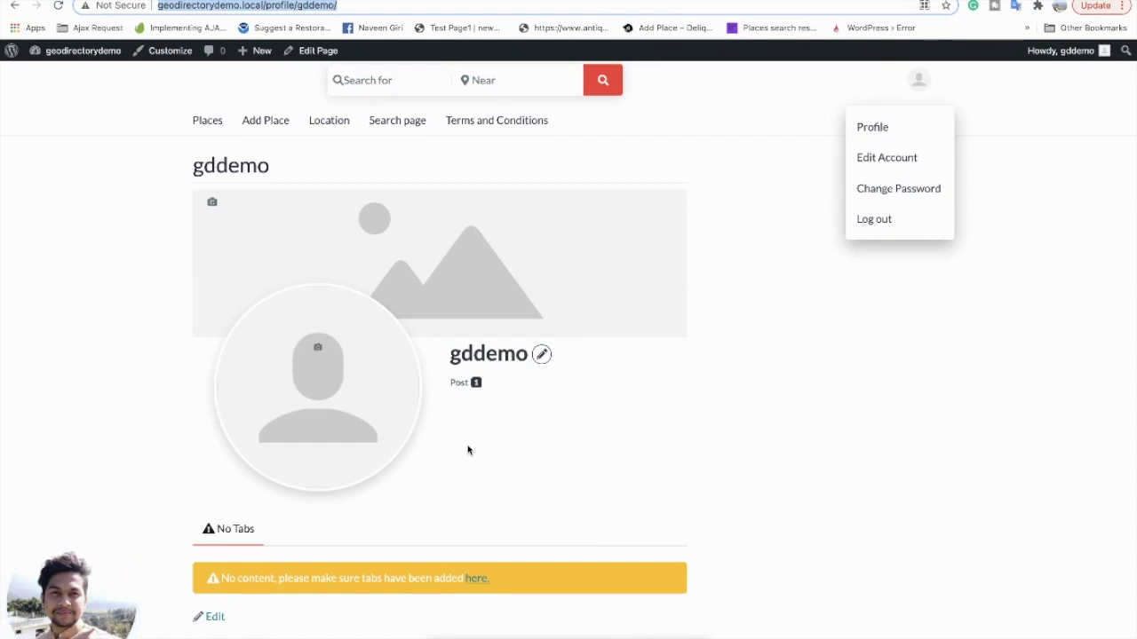
# - Dismiss the account options on the profile page and view the Whoop demo site's homepage
pyautogui.click(754, 402)
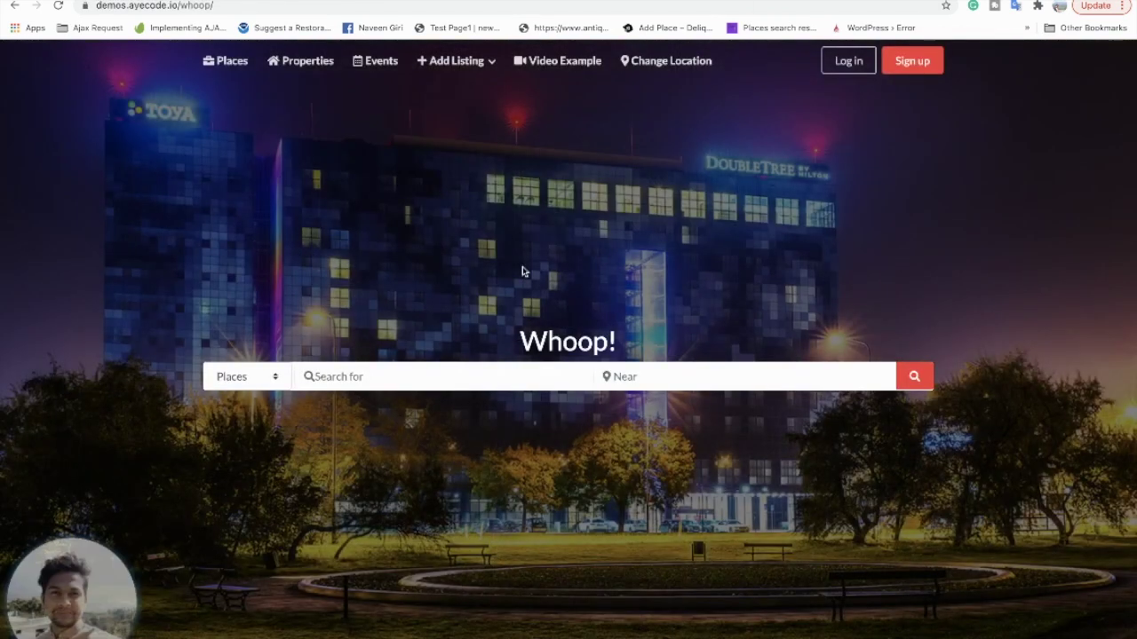
pyautogui.scroll(-1, 522, 271)
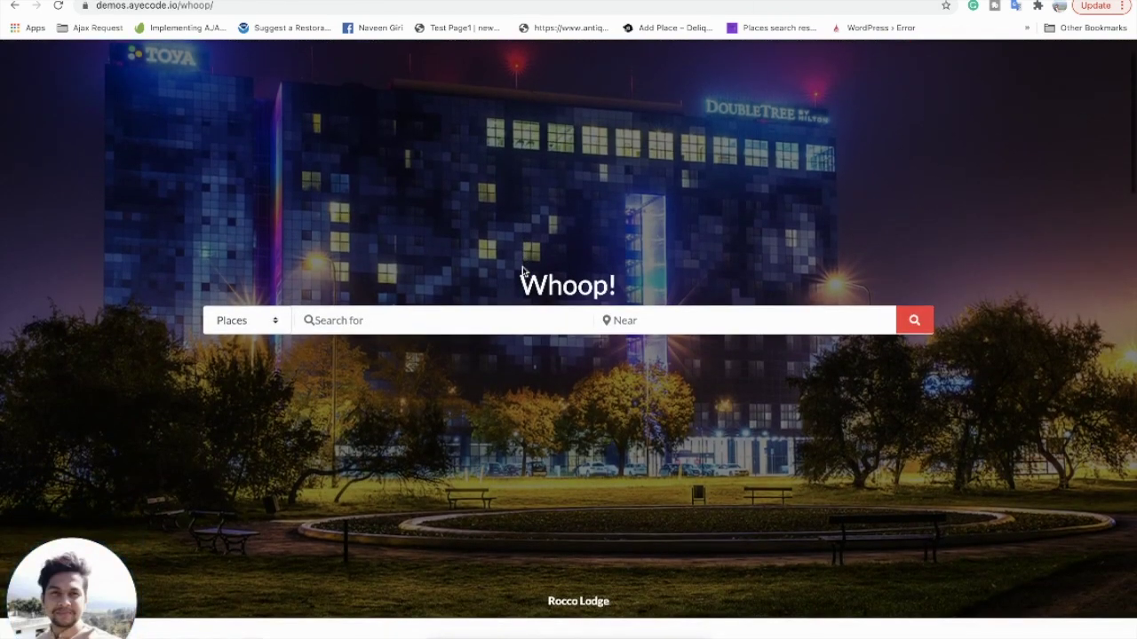
pyautogui.scroll(1, 522, 271)
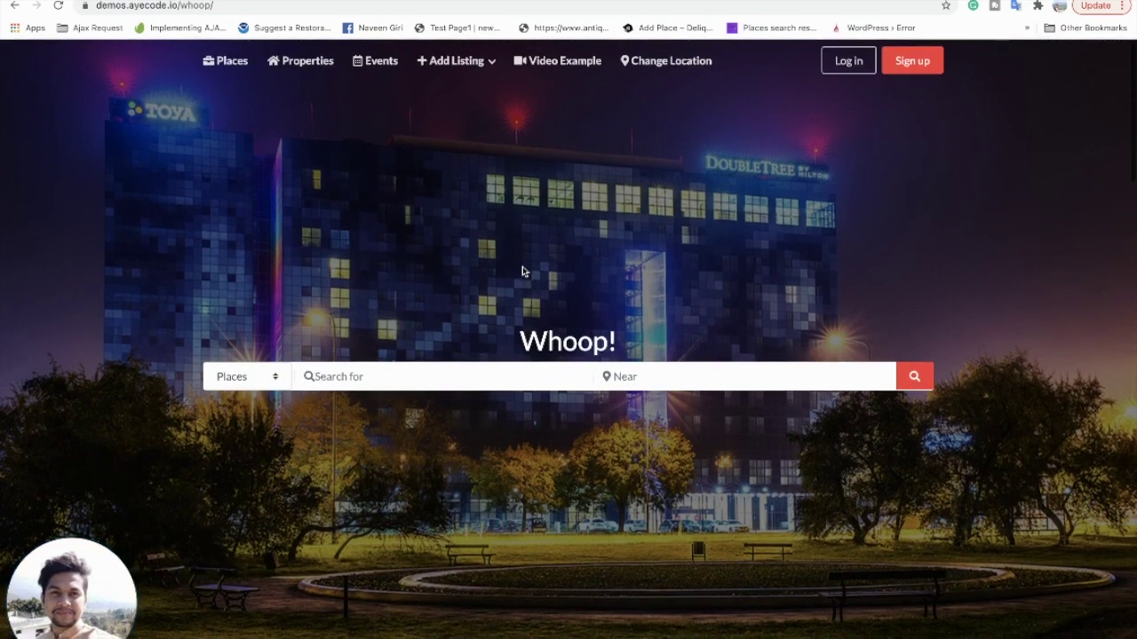